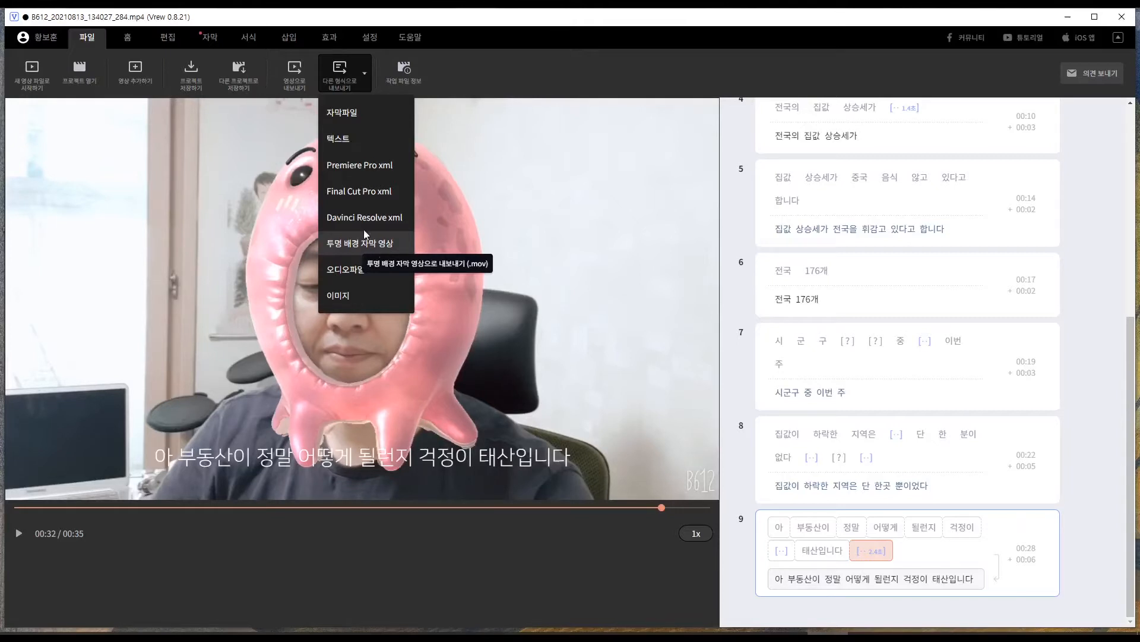
Step: Export the subtitles as Premiere Pro xml at a 29.97p frame rate and dismiss the completion message
{"action": "left_click", "coordinate": [362, 166]}
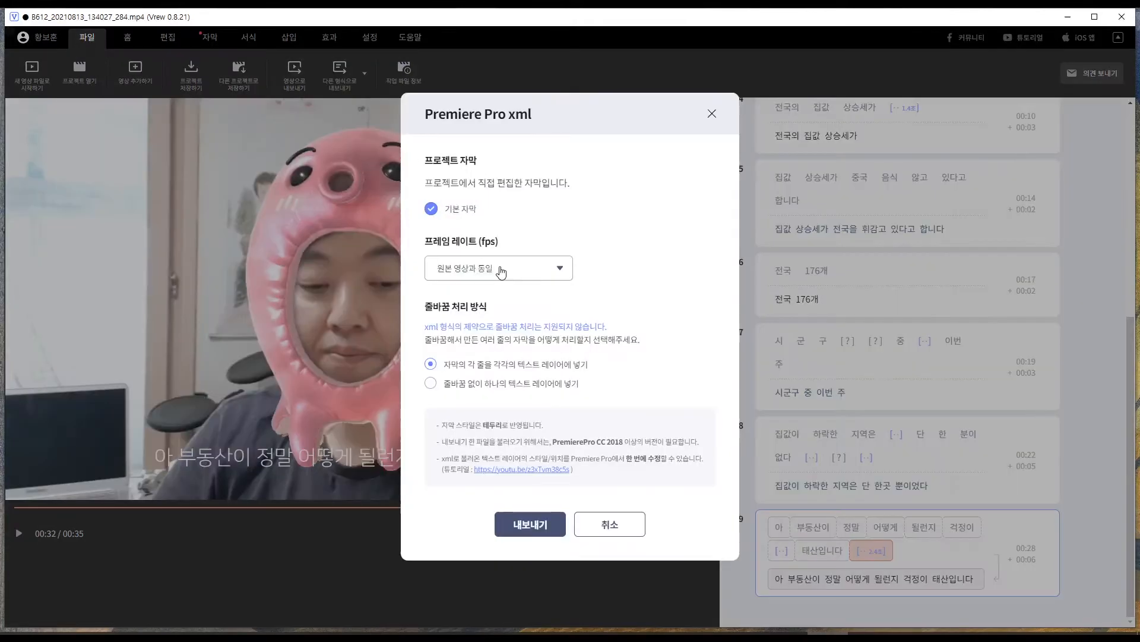
{"action": "left_click", "coordinate": [501, 271]}
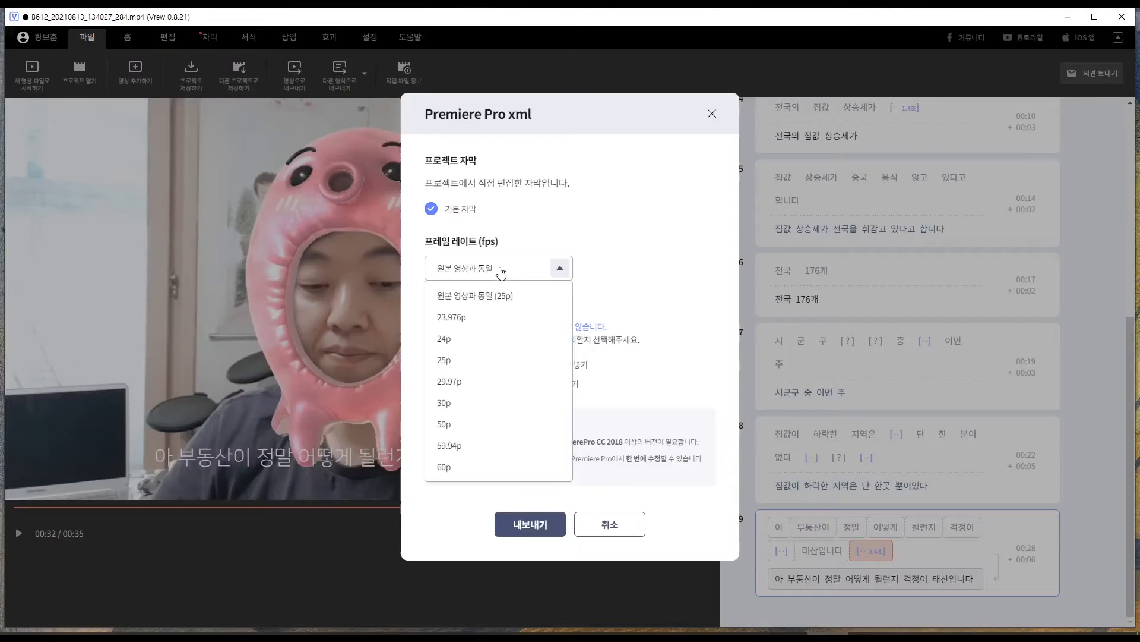
{"action": "left_click", "coordinate": [467, 385]}
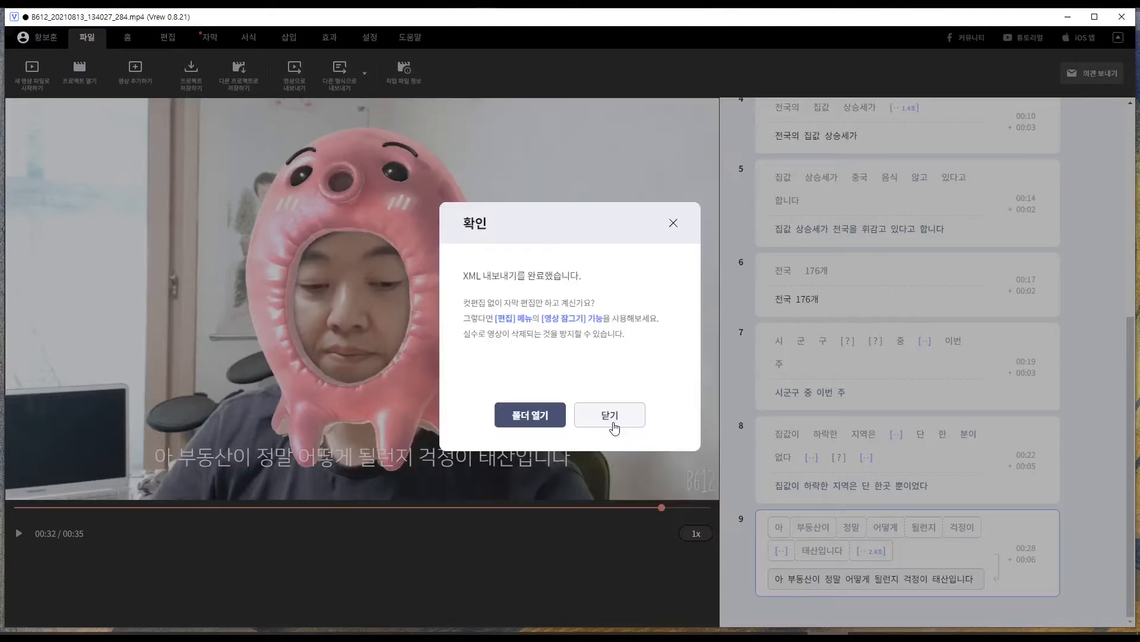
{"action": "left_click", "coordinate": [608, 414]}
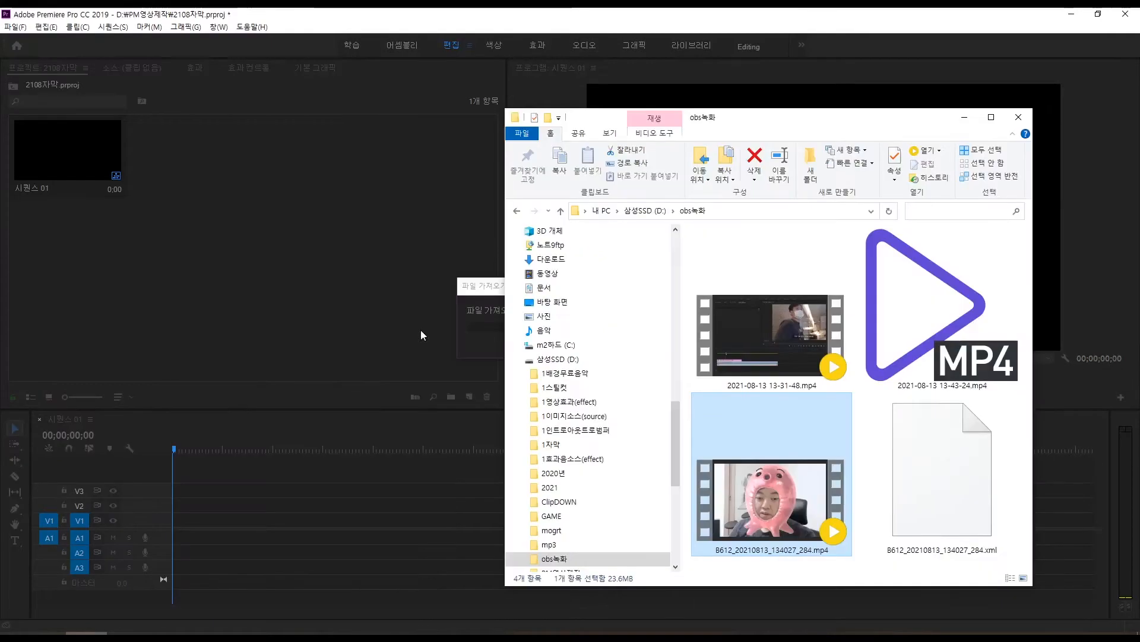
Step: In Premiere Pro, import the B612_20210813_134027_284 video alongside its XML and place the video at the start of V1
{"action": "left_click_drag", "start_coordinate": [420, 330], "coordinate": [190, 216]}
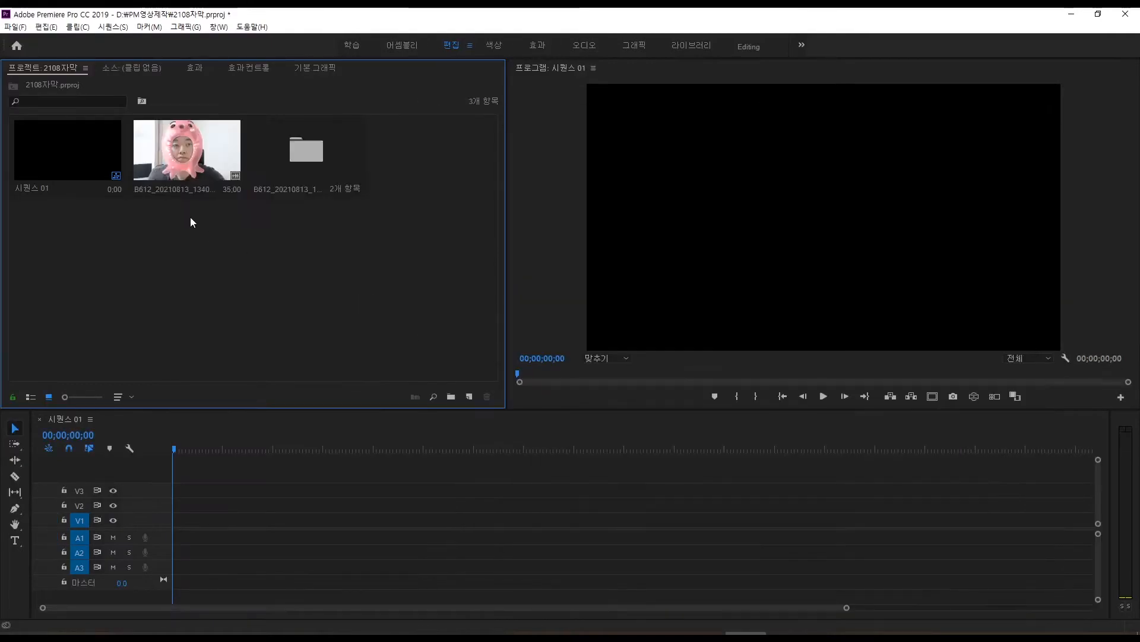
{"action": "left_click_drag", "start_coordinate": [185, 267], "coordinate": [190, 526]}
Step: Examine the frame rate and frame size in the sequence settings and in the timeline clip's properties
{"action": "left_click", "coordinate": [113, 27]}
{"action": "left_click", "coordinate": [123, 38]}
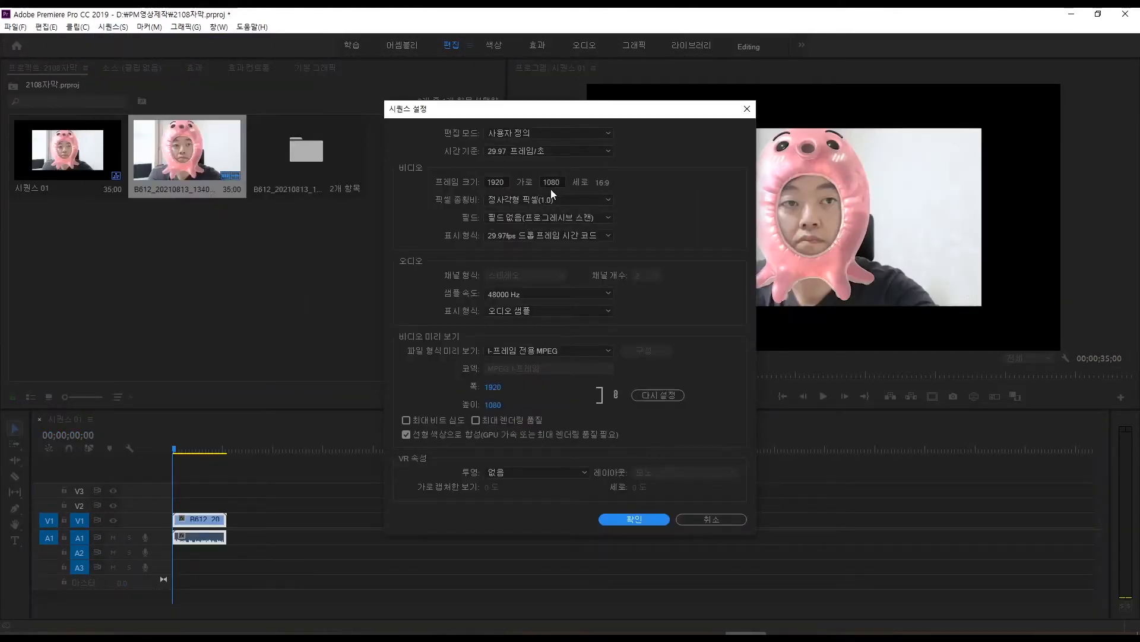
{"action": "key", "text": "Return"}
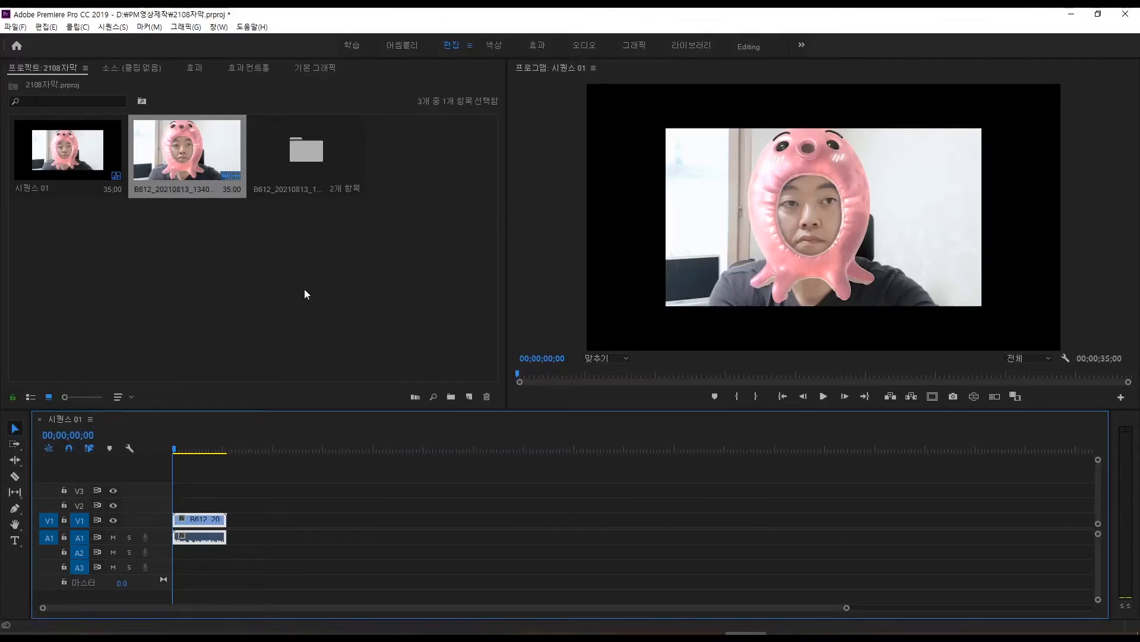
{"action": "right_click", "coordinate": [200, 526]}
{"action": "left_click", "coordinate": [272, 410]}
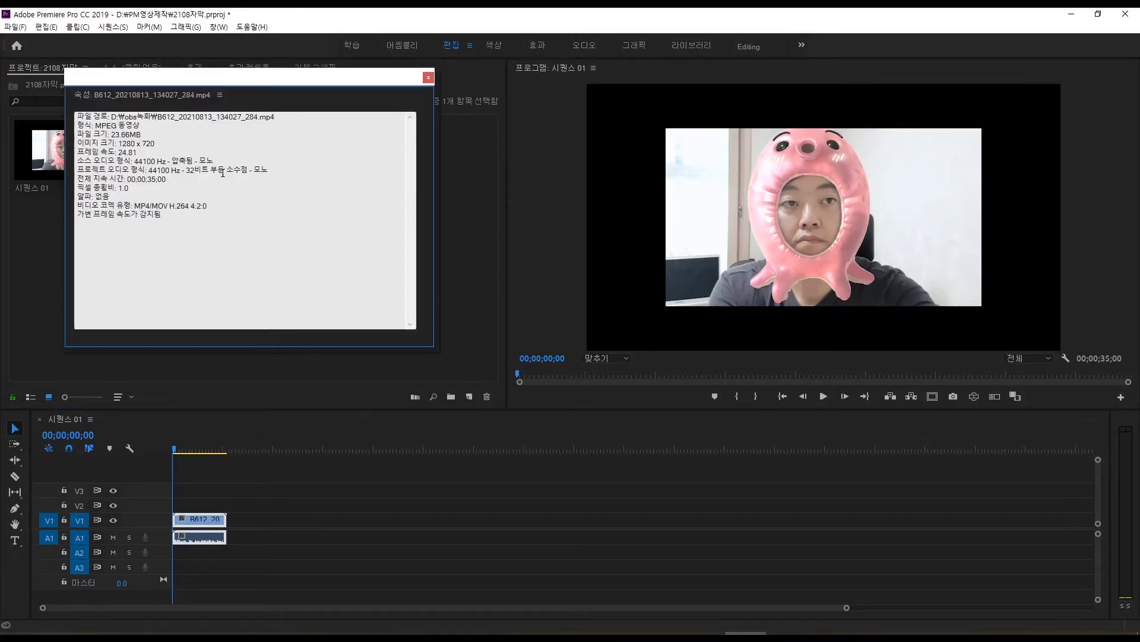
{"action": "left_click", "coordinate": [428, 77]}
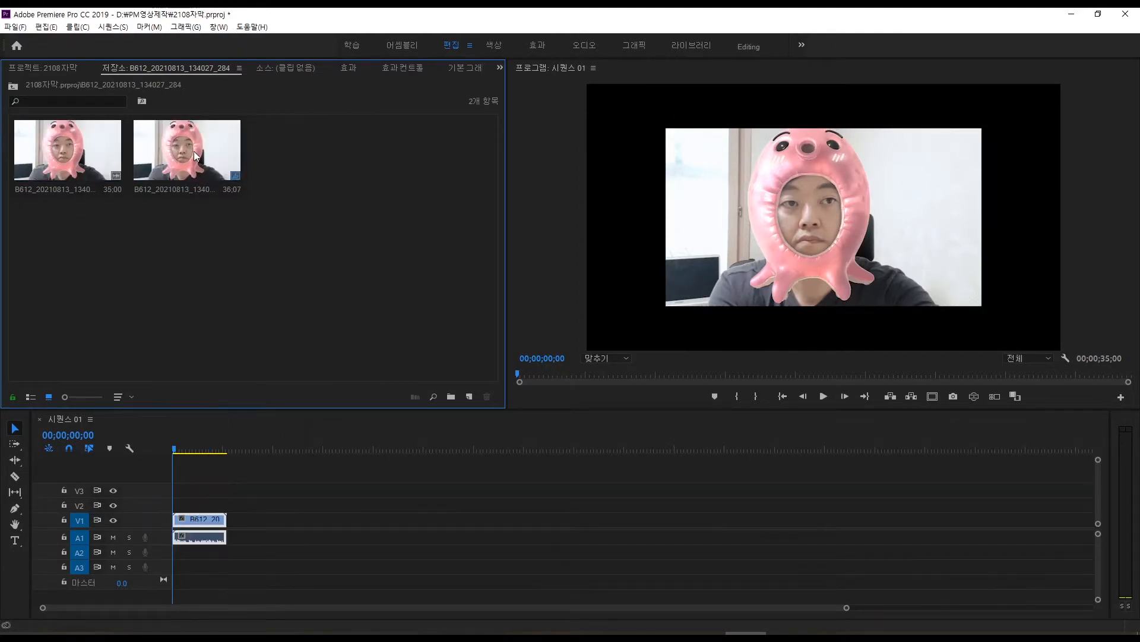
Step: Open the subtitle sequence from the imported XML bin and scrub through its beginning
{"action": "double_click", "coordinate": [194, 151]}
{"action": "mouse_move", "coordinate": [178, 453]}
{"action": "left_mouse_down"}
{"action": "mouse_move", "coordinate": [465, 459]}
{"action": "mouse_move", "coordinate": [174, 463]}
{"action": "mouse_move", "coordinate": [155, 449]}
{"action": "left_mouse_up"}
{"action": "left_click", "coordinate": [205, 450]}
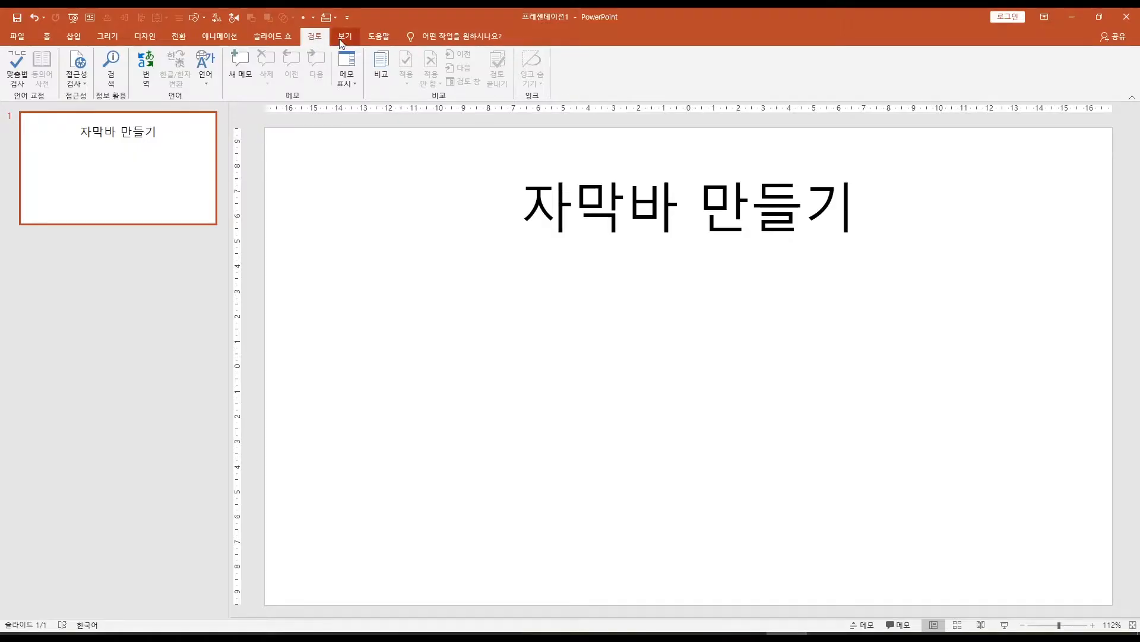
{"action": "left_click", "coordinate": [345, 36]}
{"action": "left_click", "coordinate": [379, 36]}
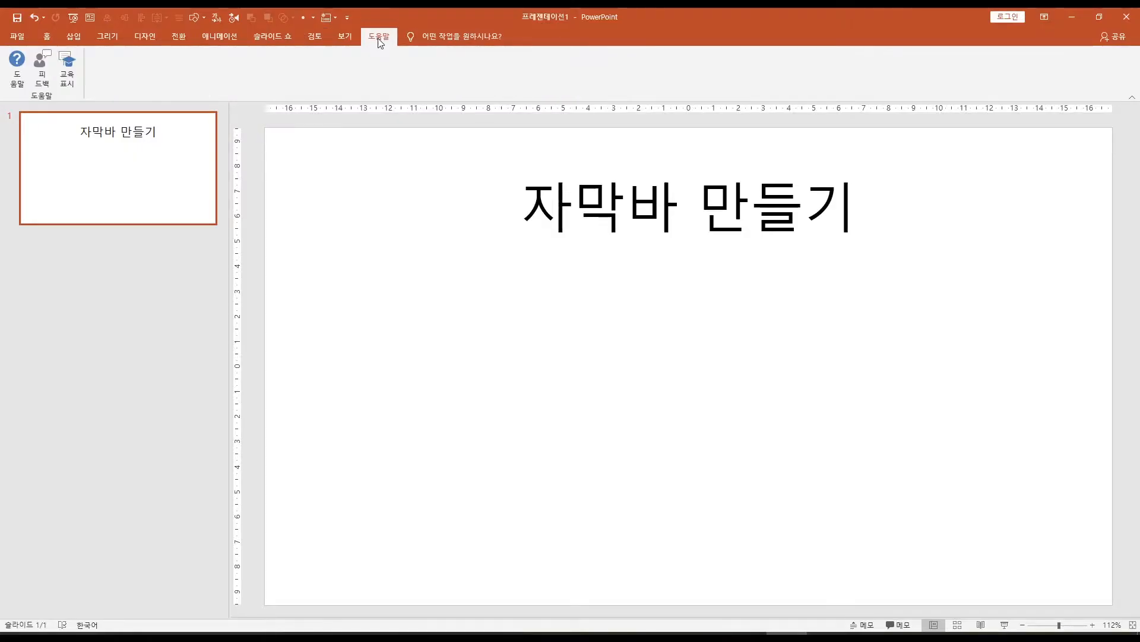
{"action": "left_click", "coordinate": [315, 37]}
Step: In PowerPoint, draw a cube about 2.4 × 2.45 cm over the left end of the orange bar and fill it with light gold
{"action": "left_click", "coordinate": [74, 37]}
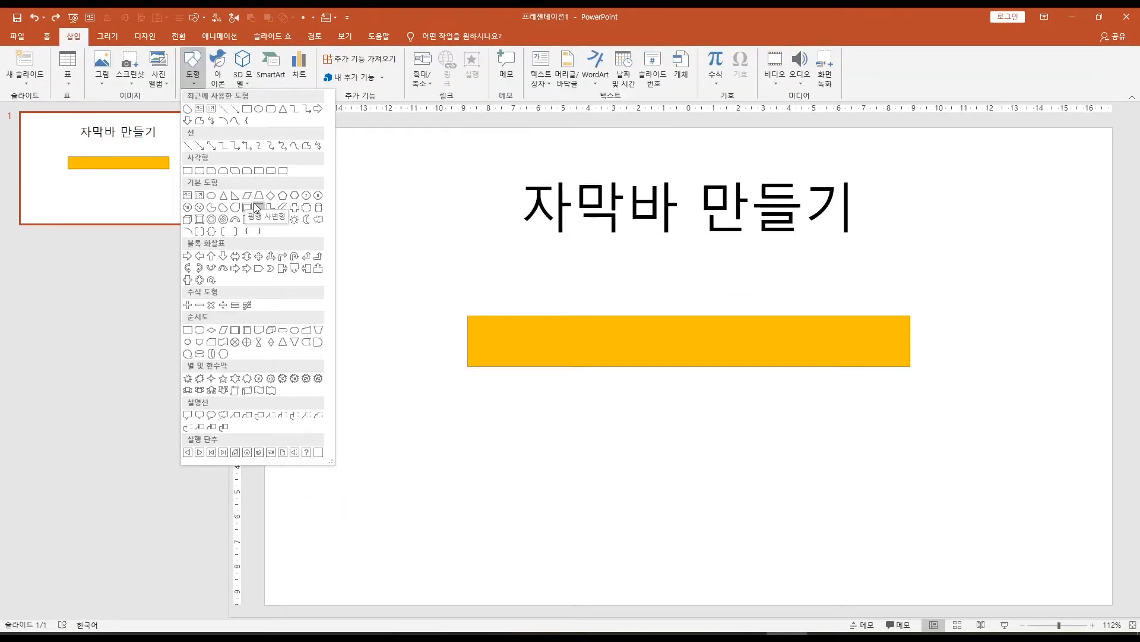
{"action": "left_click", "coordinate": [307, 207]}
{"action": "left_click_drag", "start_coordinate": [437, 300], "coordinate": [497, 360]}
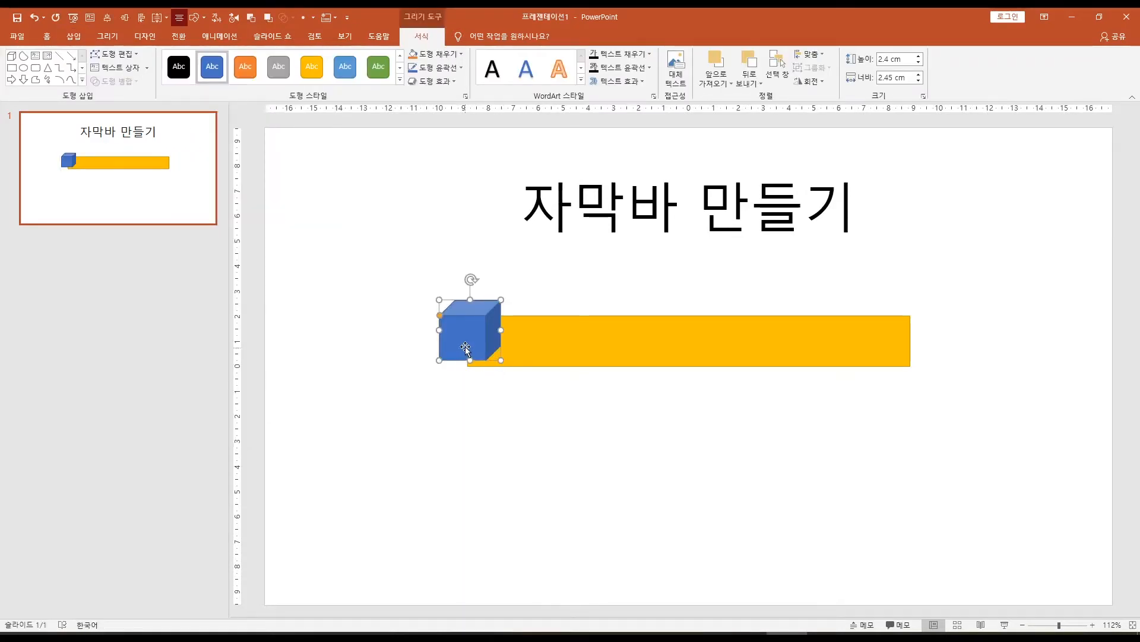
{"action": "left_click", "coordinate": [440, 53]}
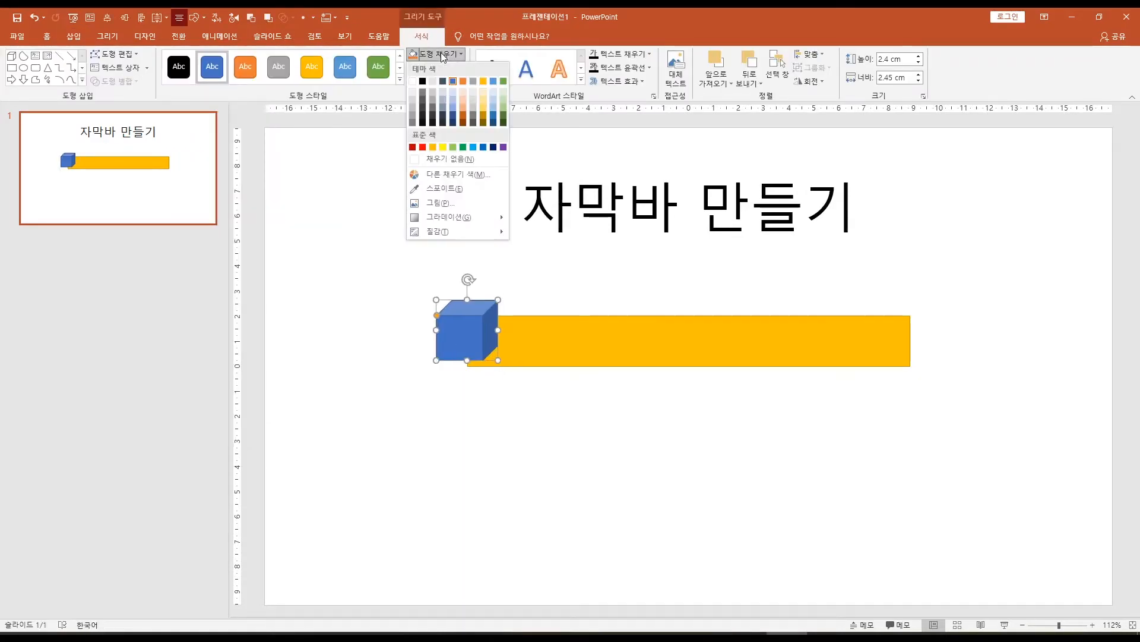
{"action": "left_click", "coordinate": [483, 99]}
{"action": "left_click", "coordinate": [626, 378]}
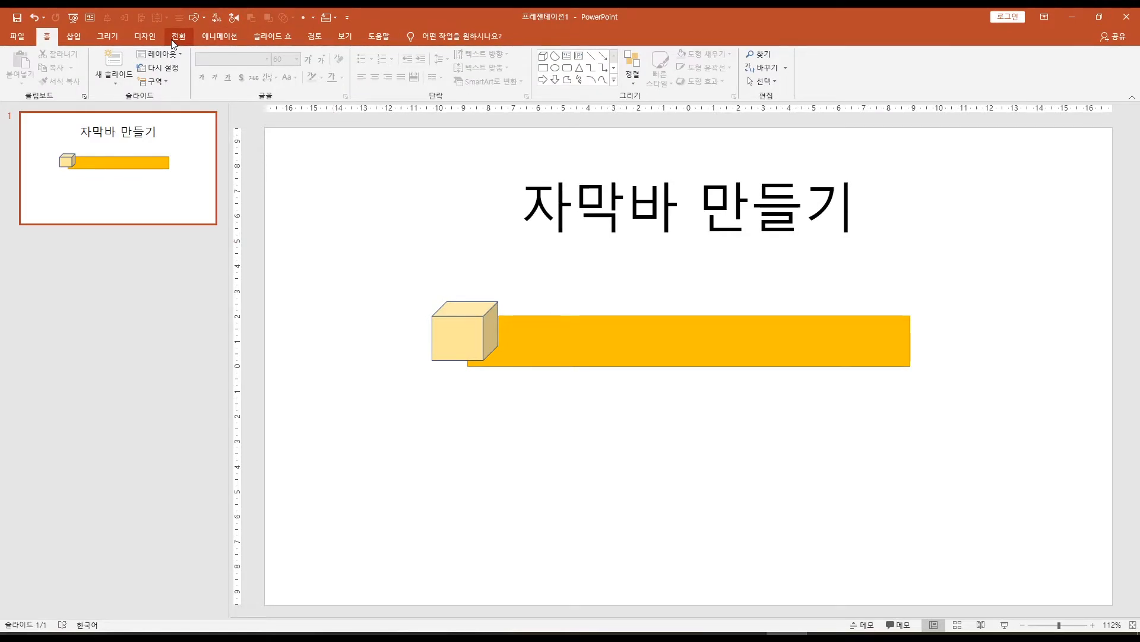
Step: Add a cross shape about 1.17 × 1.21 cm at the bar's lower right corner and fill it with light gold
{"action": "key", "text": "ctrl+v"}
{"action": "left_click", "coordinate": [439, 54]}
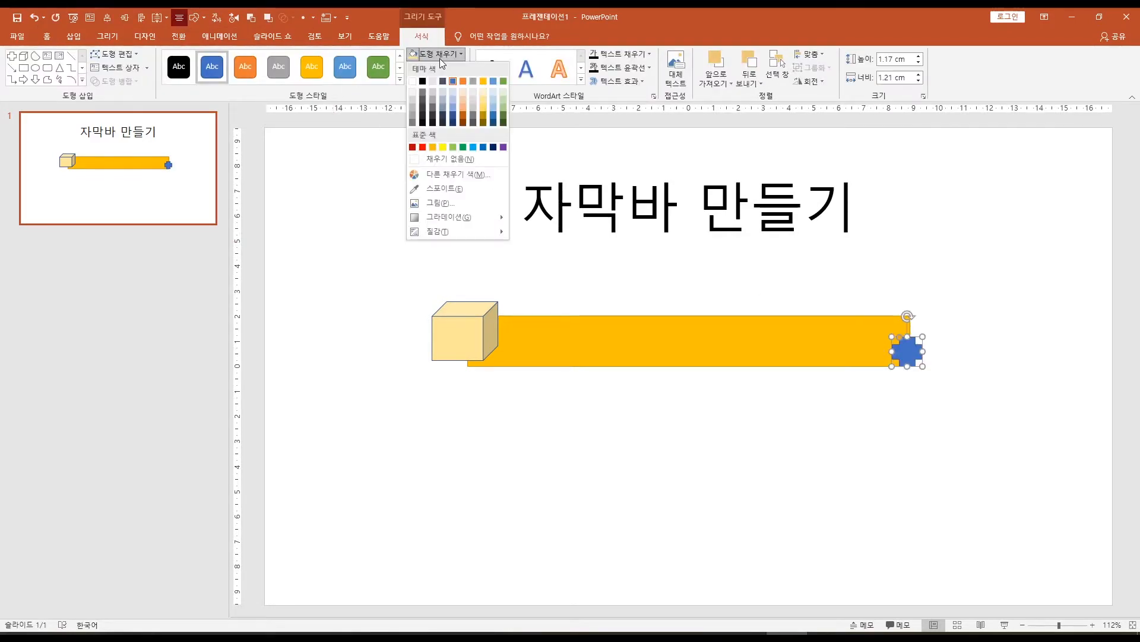
{"action": "left_click", "coordinate": [484, 105]}
{"action": "left_click", "coordinate": [805, 505]}
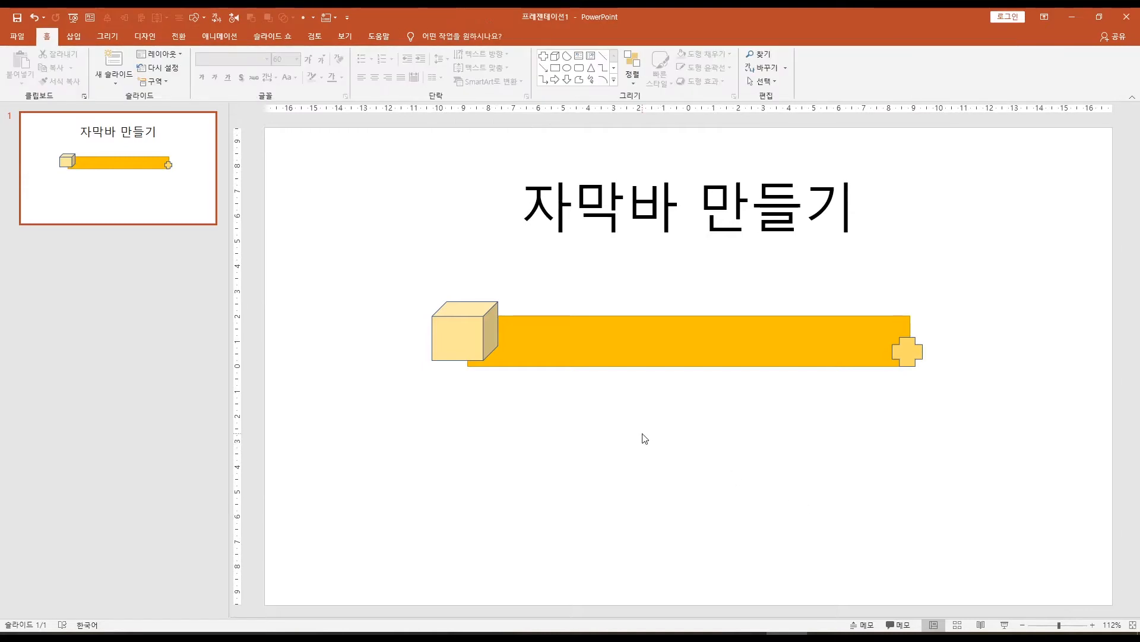
Step: Save the orange bar, the cube and the cross as separate picture files
{"action": "left_click", "coordinate": [618, 339]}
{"action": "left_click", "coordinate": [738, 394]}
{"action": "left_click", "coordinate": [696, 351]}
{"action": "right_click", "coordinate": [695, 351]}
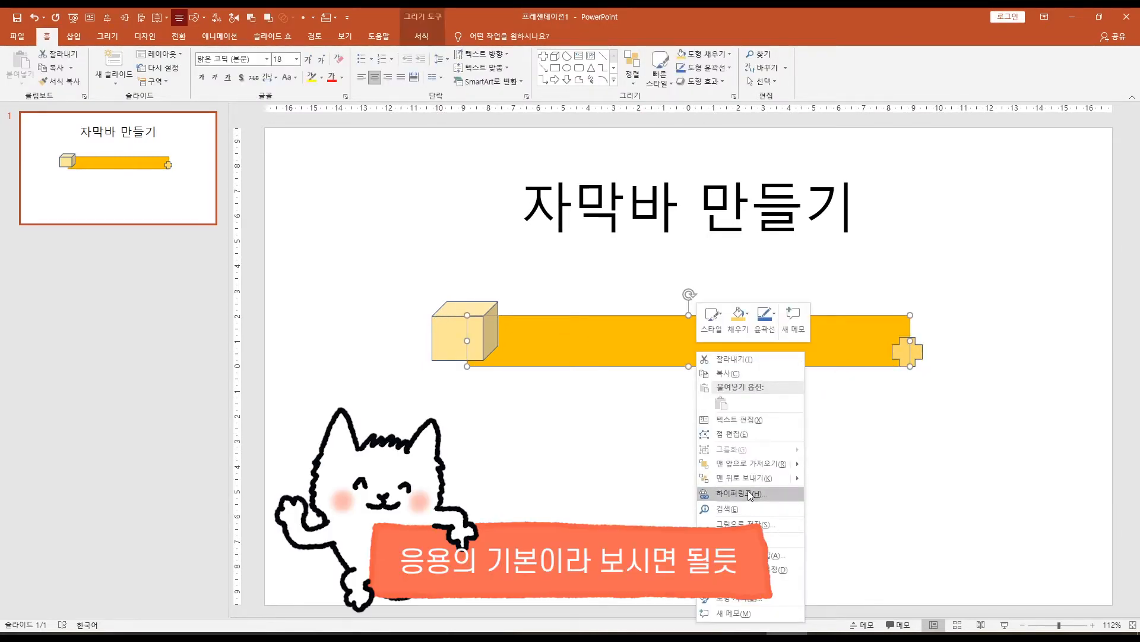
{"action": "left_click", "coordinate": [743, 524]}
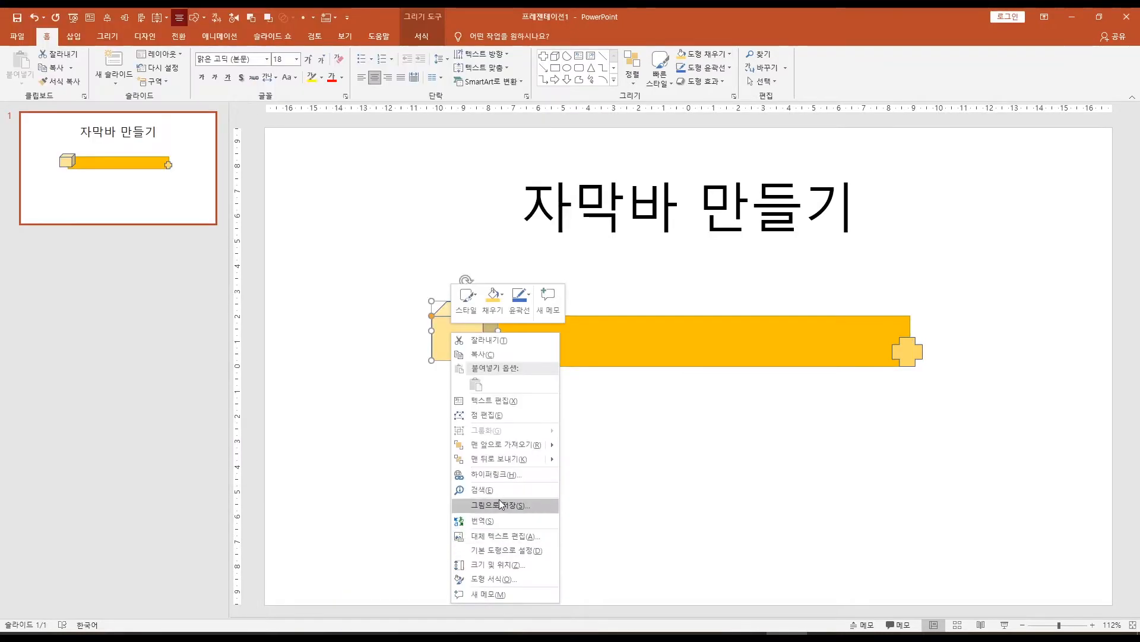
{"action": "left_click", "coordinate": [499, 501]}
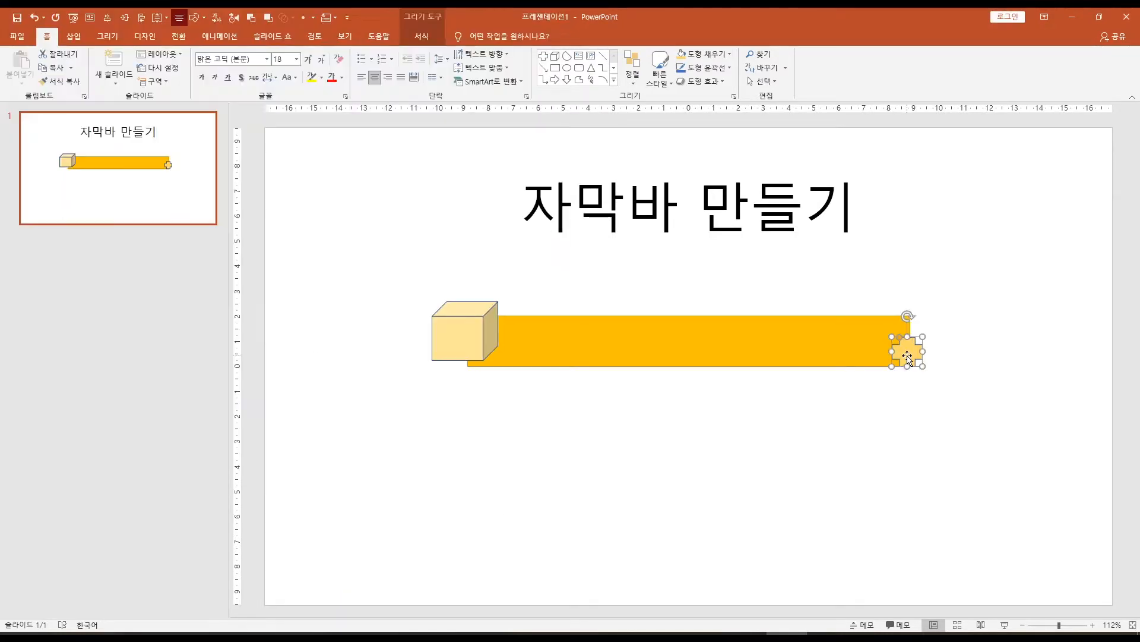
{"action": "right_click", "coordinate": [908, 357]}
{"action": "left_click", "coordinate": [945, 527]}
{"action": "left_click", "coordinate": [464, 469]}
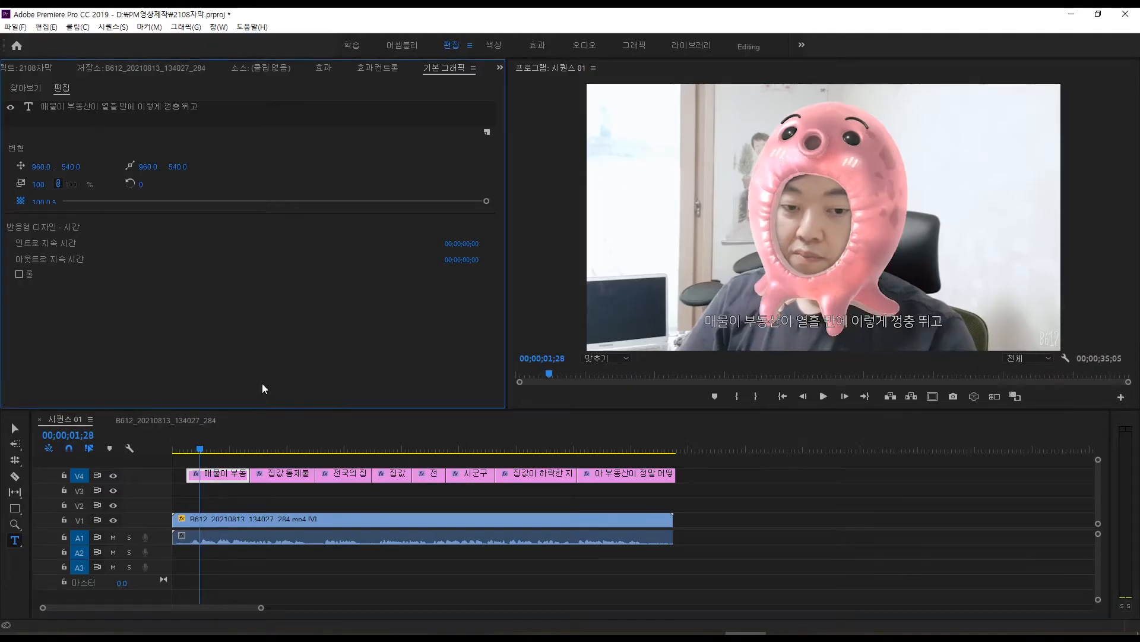
Step: In Premiere Pro, add the bar picture 그림1 to the first subtitle graphic and place its layer below the text
{"action": "key", "text": "ctrl+i"}
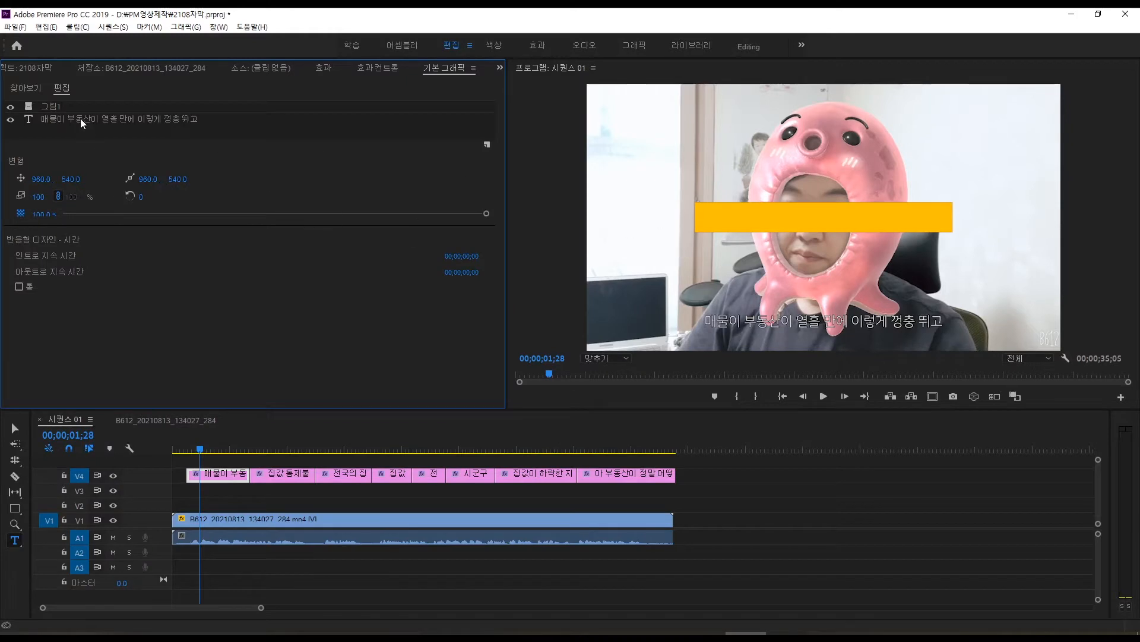
{"action": "left_click_drag", "start_coordinate": [80, 118], "coordinate": [53, 106]}
{"action": "left_click", "coordinate": [63, 123]}
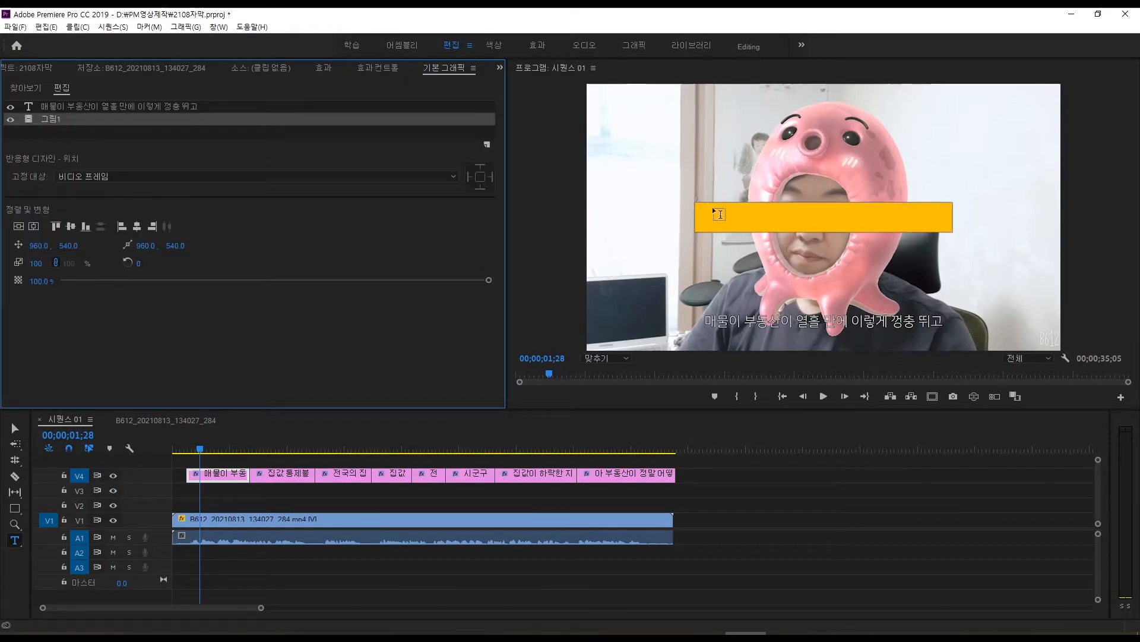
Step: Move the orange bar behind the subtitle text, to a position of about 960.8, 960.9
{"action": "left_click", "coordinate": [804, 263]}
{"action": "left_click", "coordinate": [16, 429]}
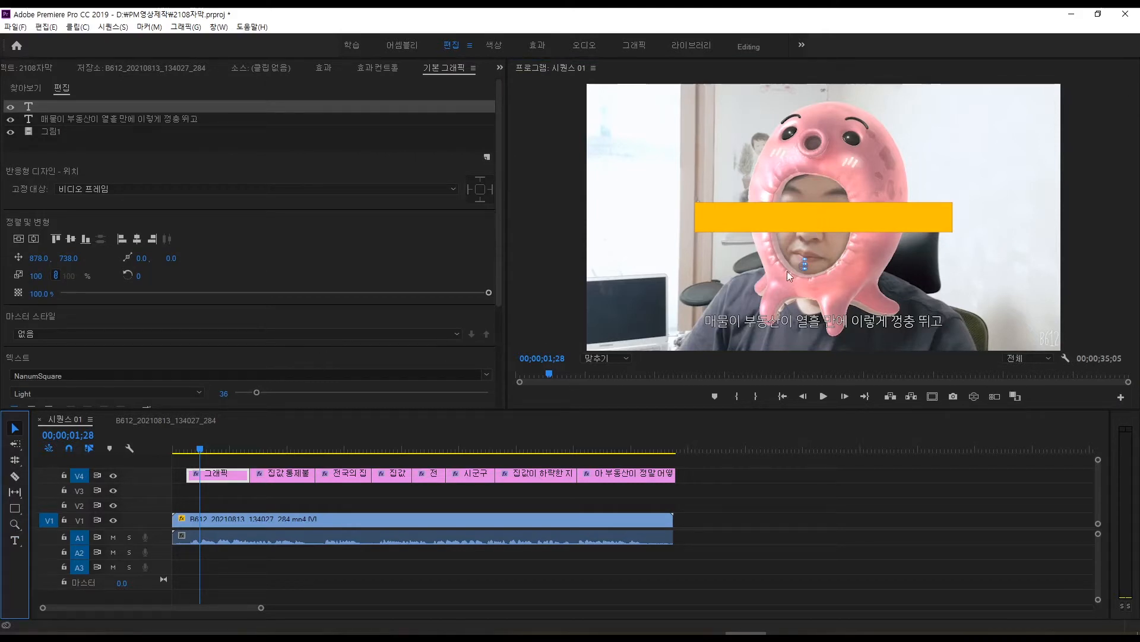
{"action": "left_click", "coordinate": [759, 265]}
{"action": "left_click", "coordinate": [782, 219]}
{"action": "left_click_drag", "start_coordinate": [782, 220], "coordinate": [814, 310]}
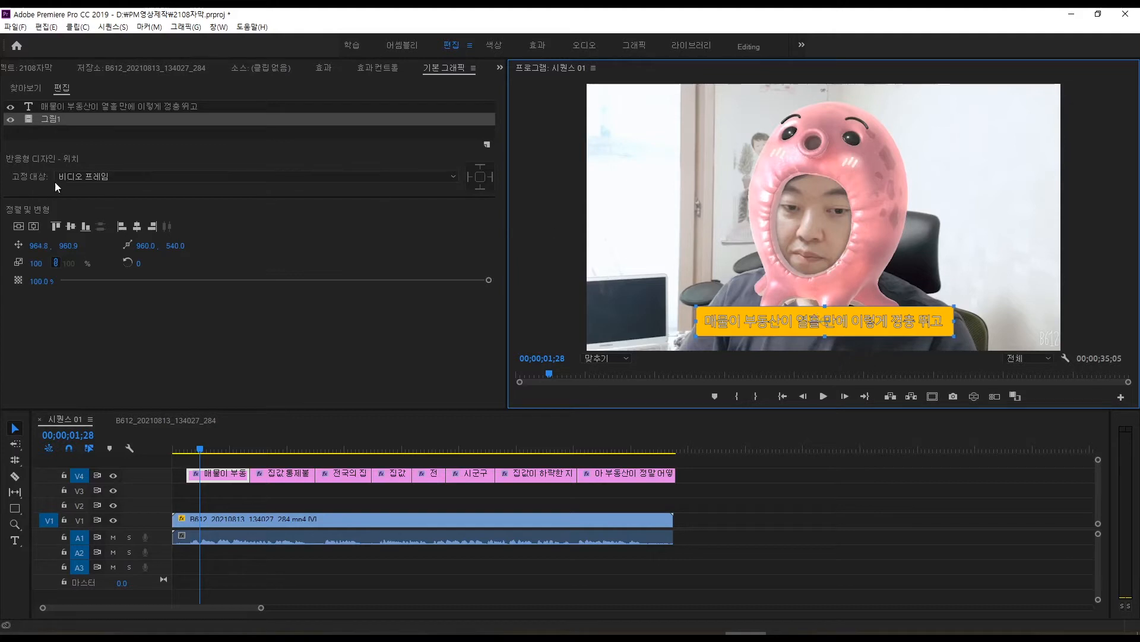
{"action": "left_click_drag", "start_coordinate": [38, 246], "coordinate": [36, 245]}
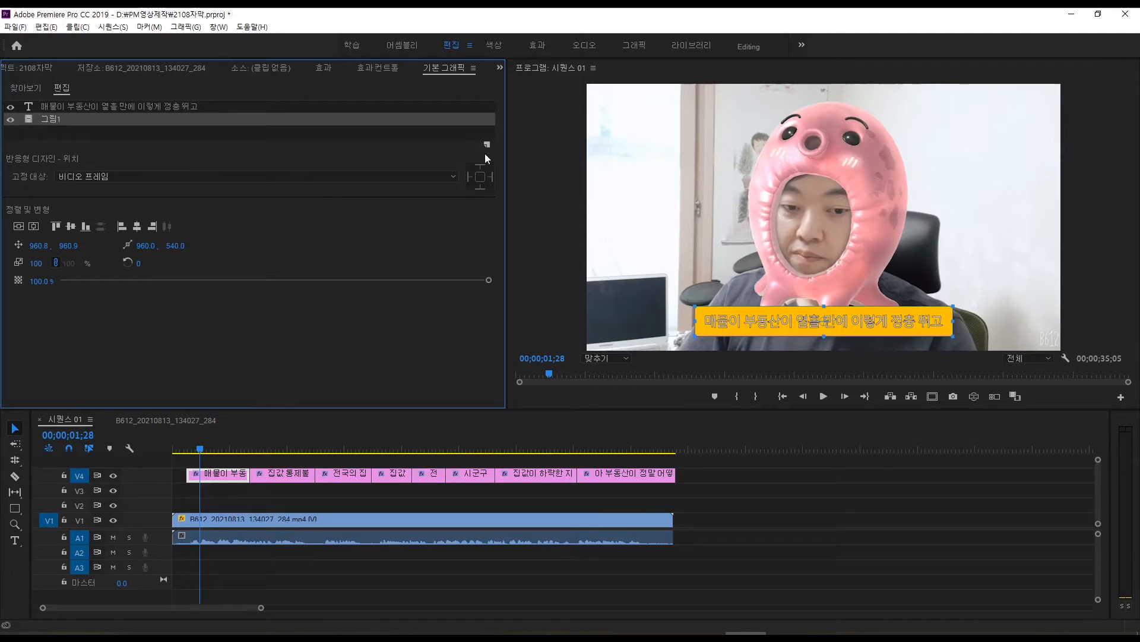
Step: Pin the 그림1 layer to the subtitle text layer on all four edges
{"action": "left_click", "coordinate": [123, 173]}
{"action": "left_click", "coordinate": [134, 200]}
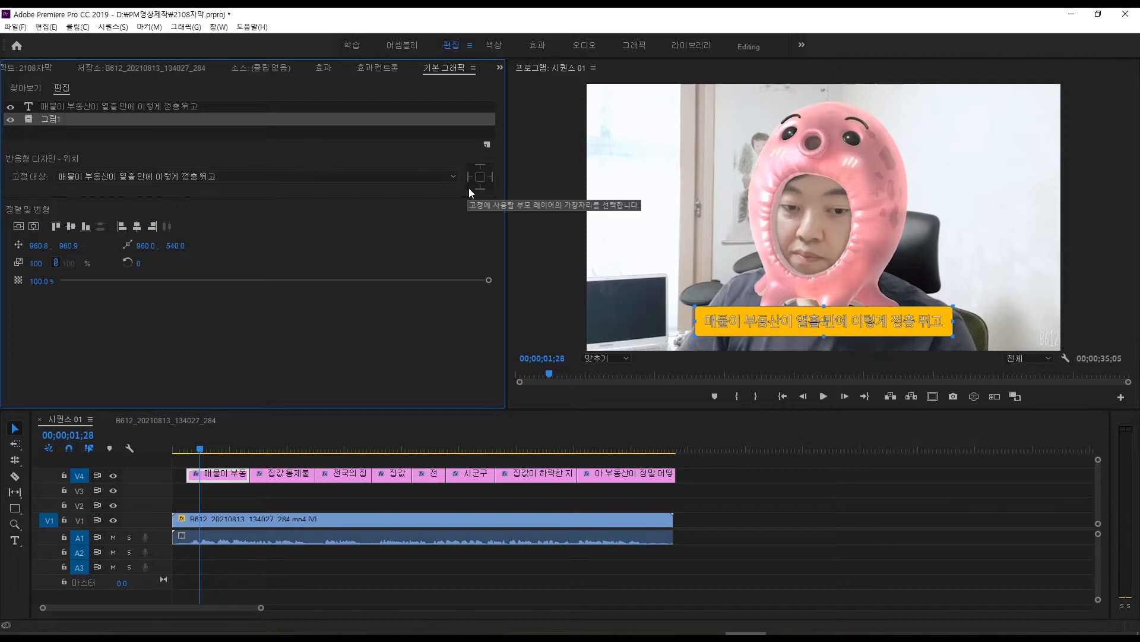
{"action": "left_click", "coordinate": [482, 178]}
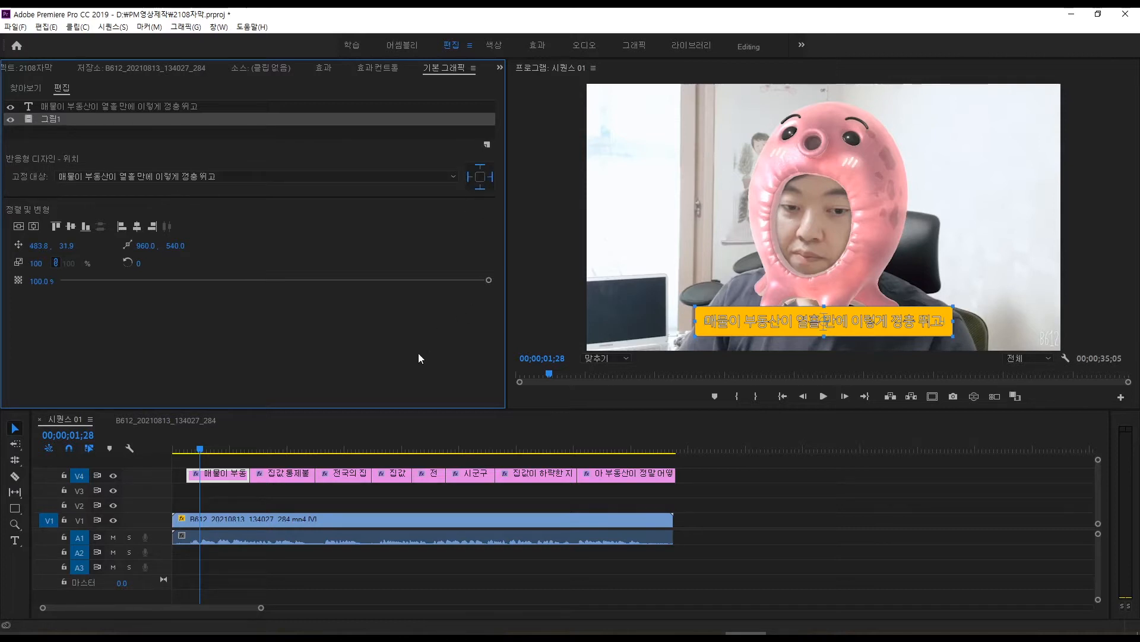
Step: Move the styled first subtitle to V3, apart from the disabled V4 subtitles, and extend it to the end of the video
{"action": "left_click_drag", "start_coordinate": [230, 475], "coordinate": [619, 479]}
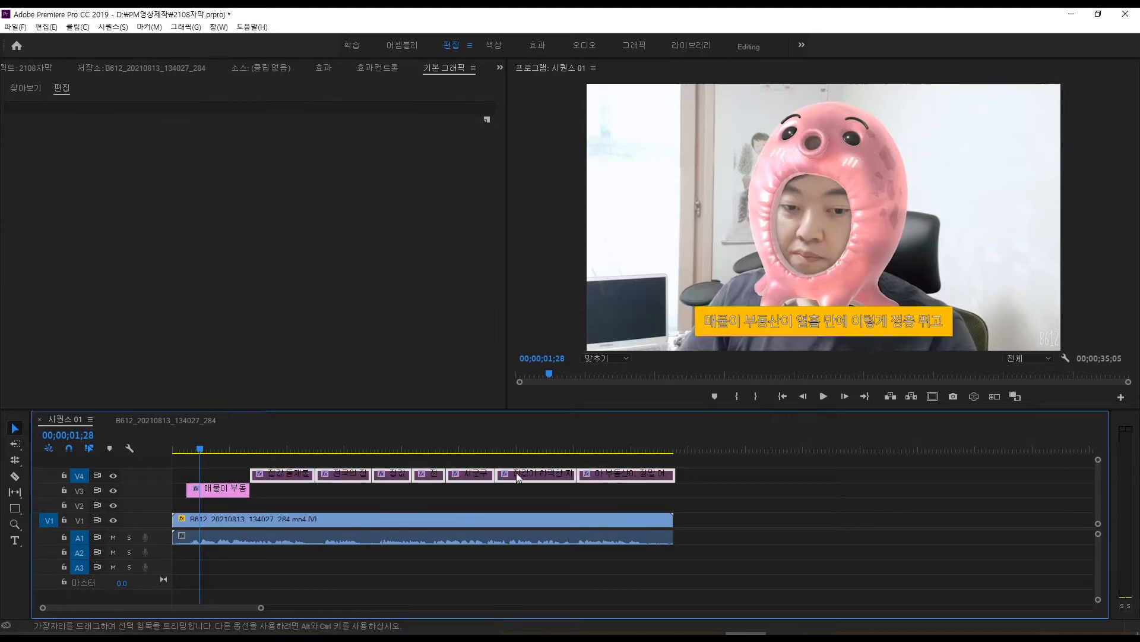
{"action": "left_click_drag", "start_coordinate": [245, 499], "coordinate": [673, 496]}
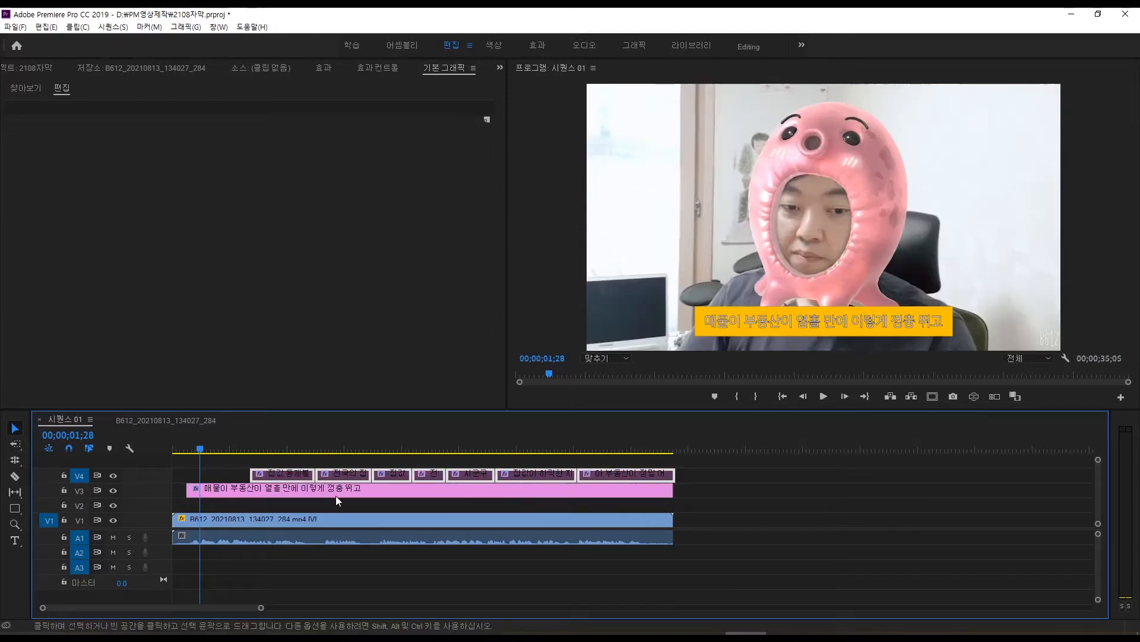
Step: Cut the V3 subtitle clip at the start points of the second and third subtitles on V4
{"action": "left_click_drag", "start_coordinate": [240, 446], "coordinate": [250, 446]}
{"action": "key", "text": "c"}
{"action": "left_click", "coordinate": [250, 491]}
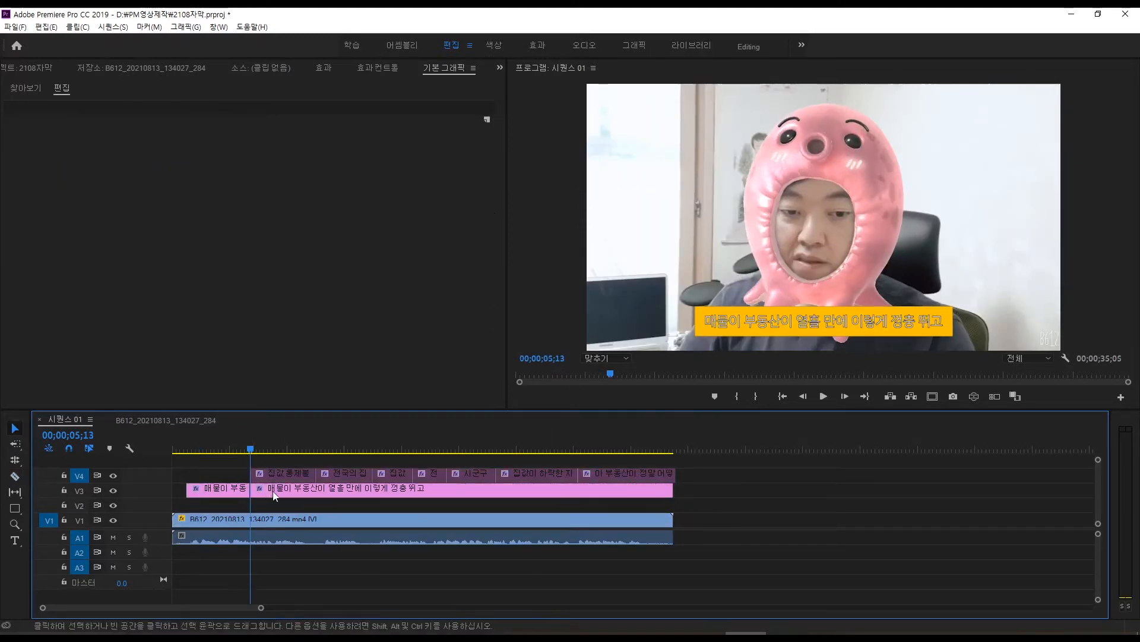
{"action": "left_click", "coordinate": [315, 488]}
{"action": "key", "text": "v"}
Step: Replace the text of the second V3 subtitle segment with 작아진다 그러면
{"action": "left_click", "coordinate": [282, 488]}
{"action": "left_click", "coordinate": [277, 449]}
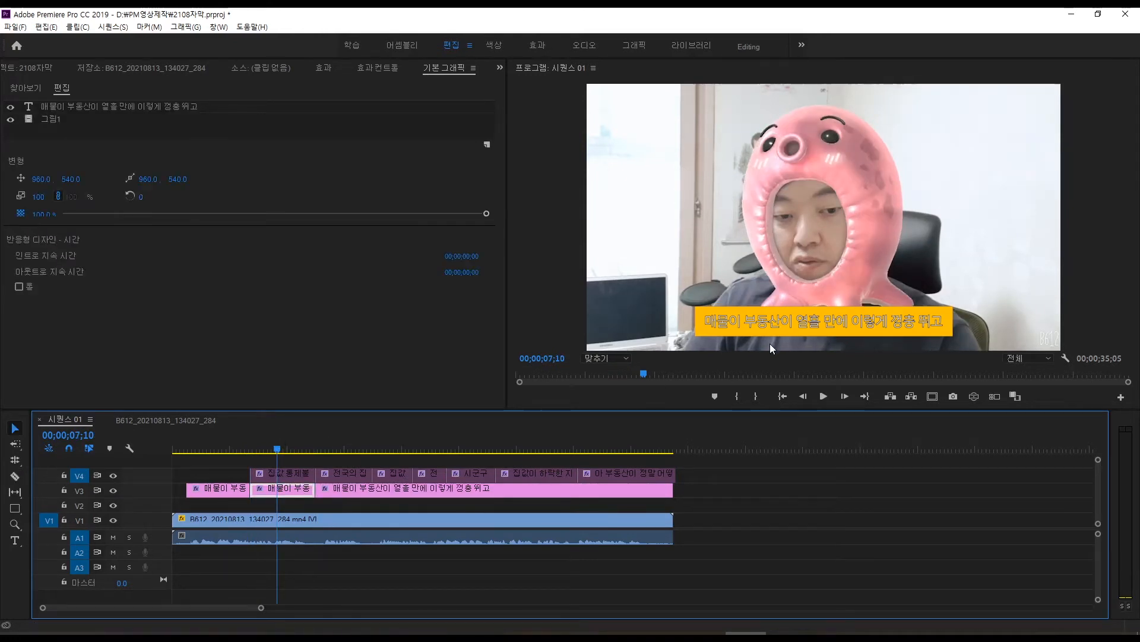
{"action": "double_click", "coordinate": [749, 322]}
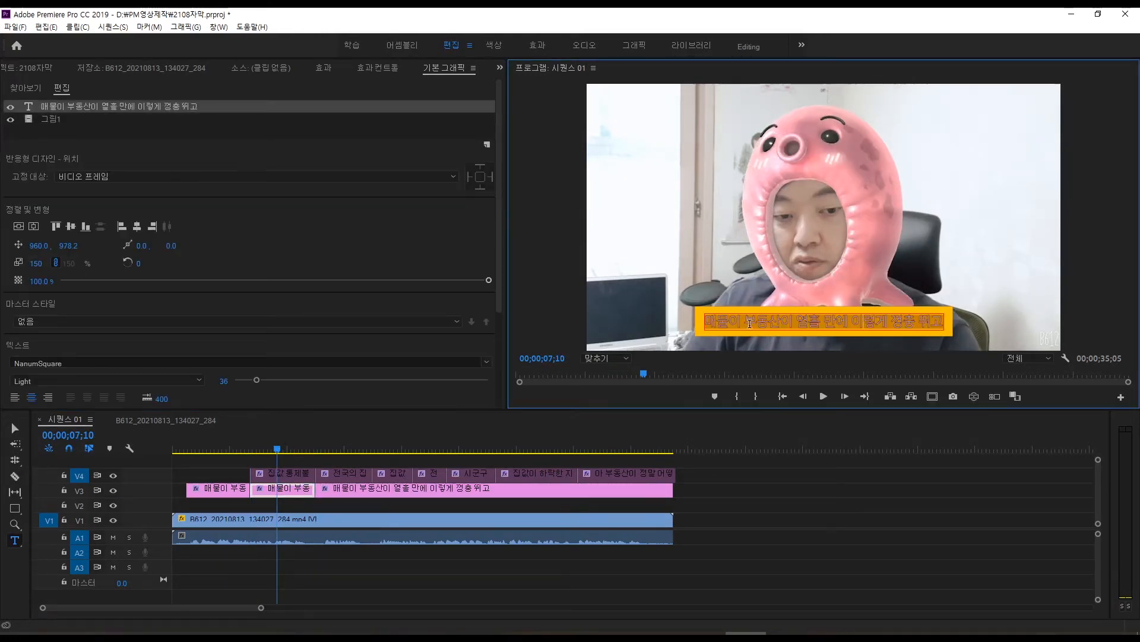
{"action": "type", "text": "작아진"}
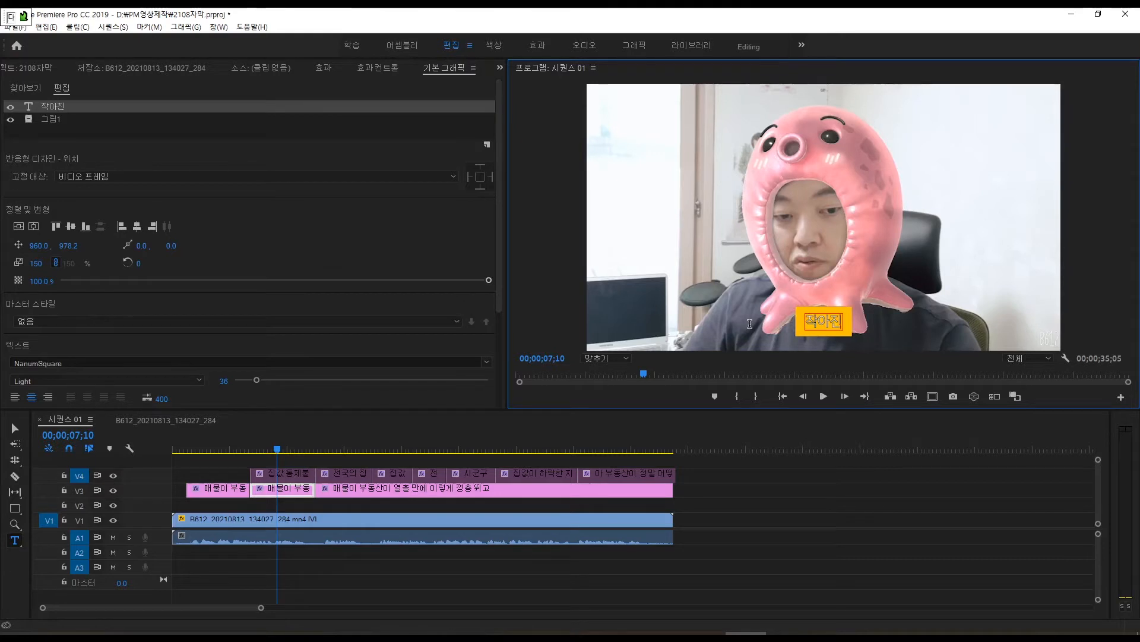
{"action": "type", "text": "다 그러면"}
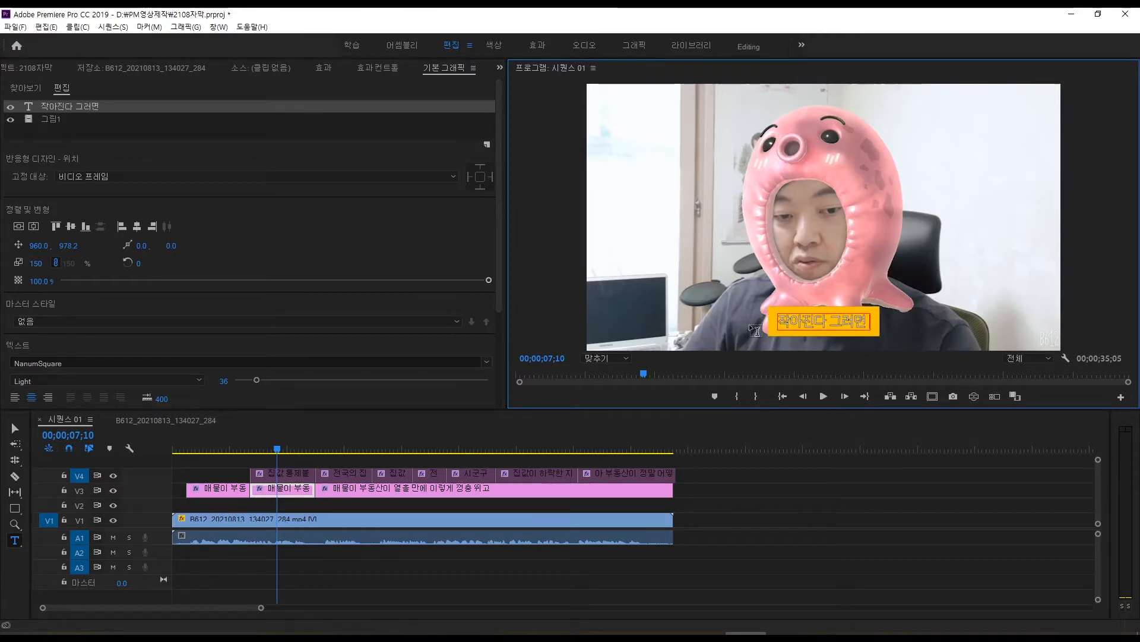
Step: Complete the second V3 subtitle's text so it reads 작아진다 그러면 따라간다
{"action": "type", "text": " 따라간"}
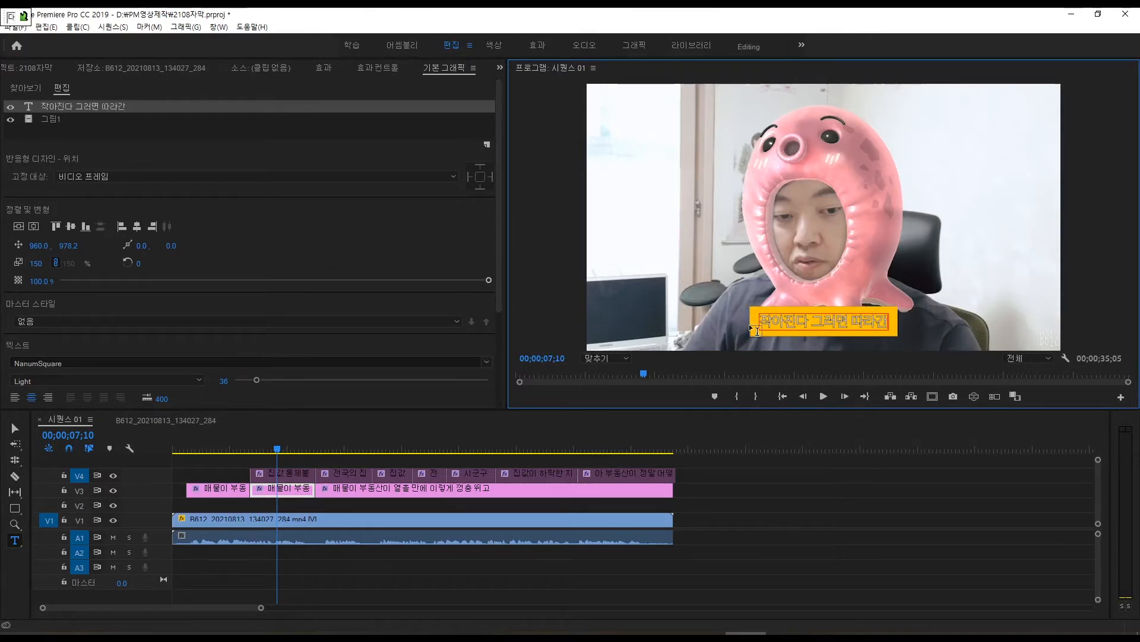
{"action": "key", "text": "Escape"}
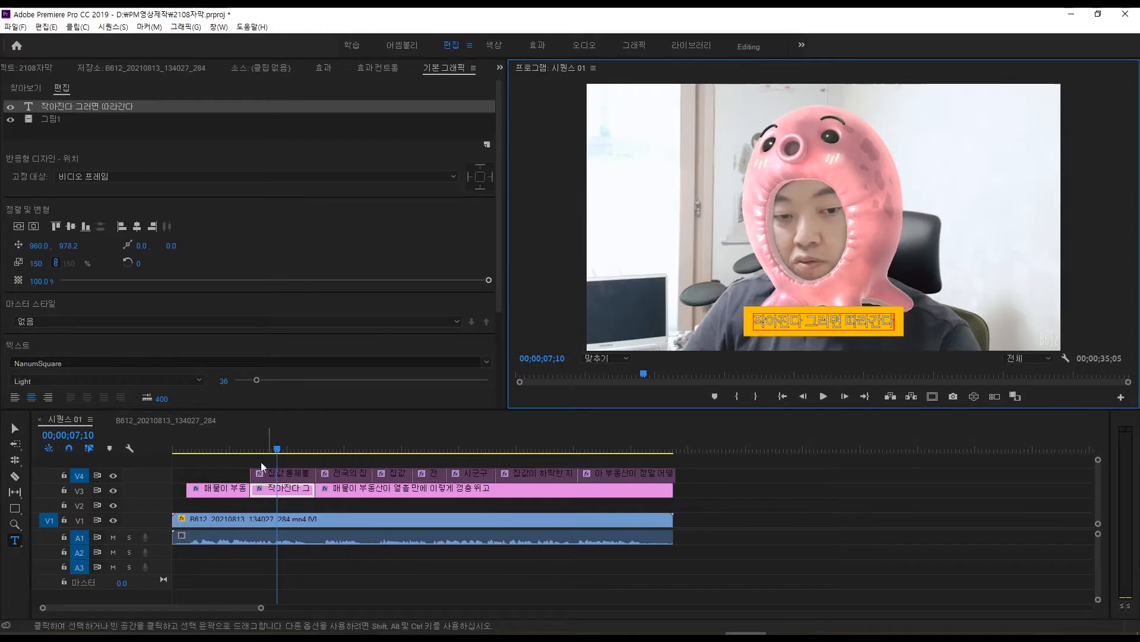
Step: Delete the second and third subtitle segments on V3, keeping only the first, with the playhead at 00;00;01;00
{"action": "left_click", "coordinate": [211, 448]}
{"action": "left_click", "coordinate": [211, 488]}
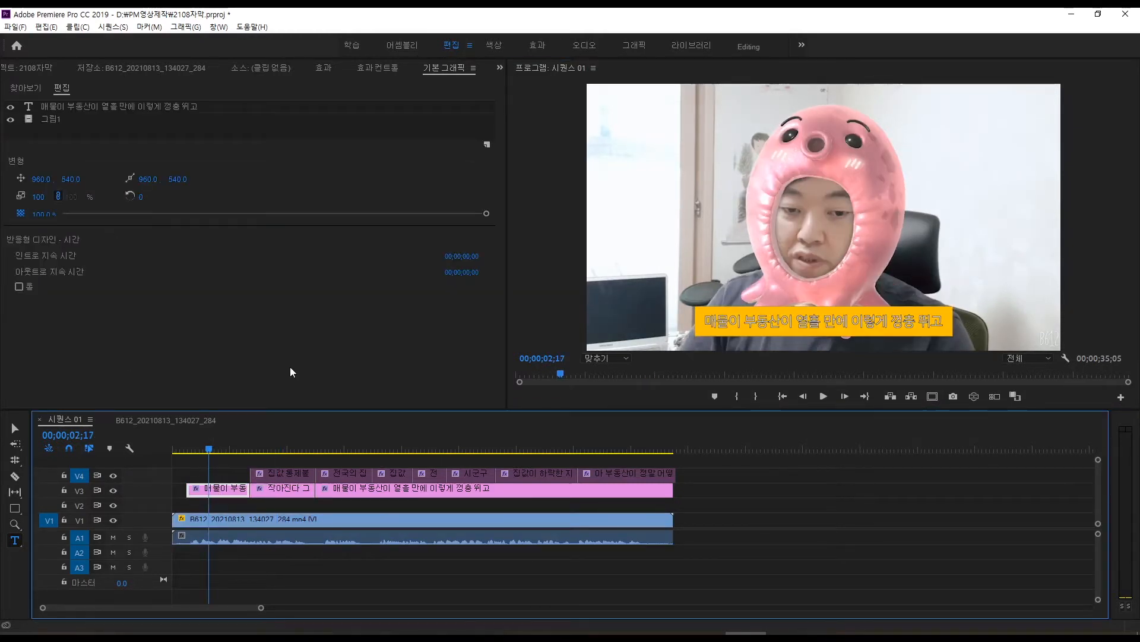
{"action": "left_click", "coordinate": [192, 450]}
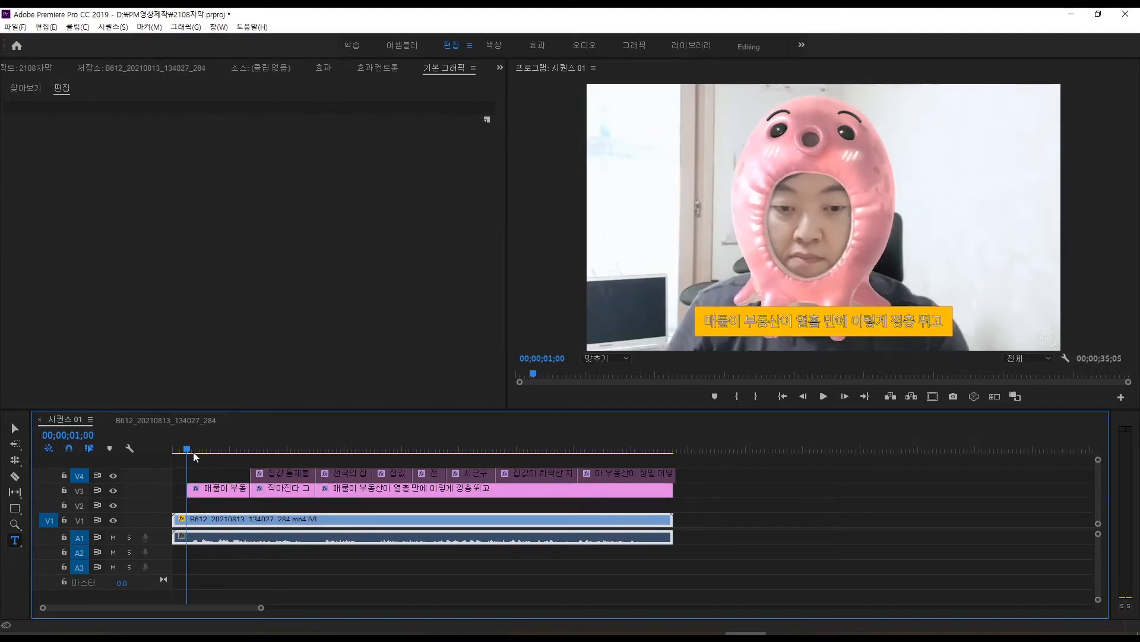
{"action": "left_click", "coordinate": [211, 490]}
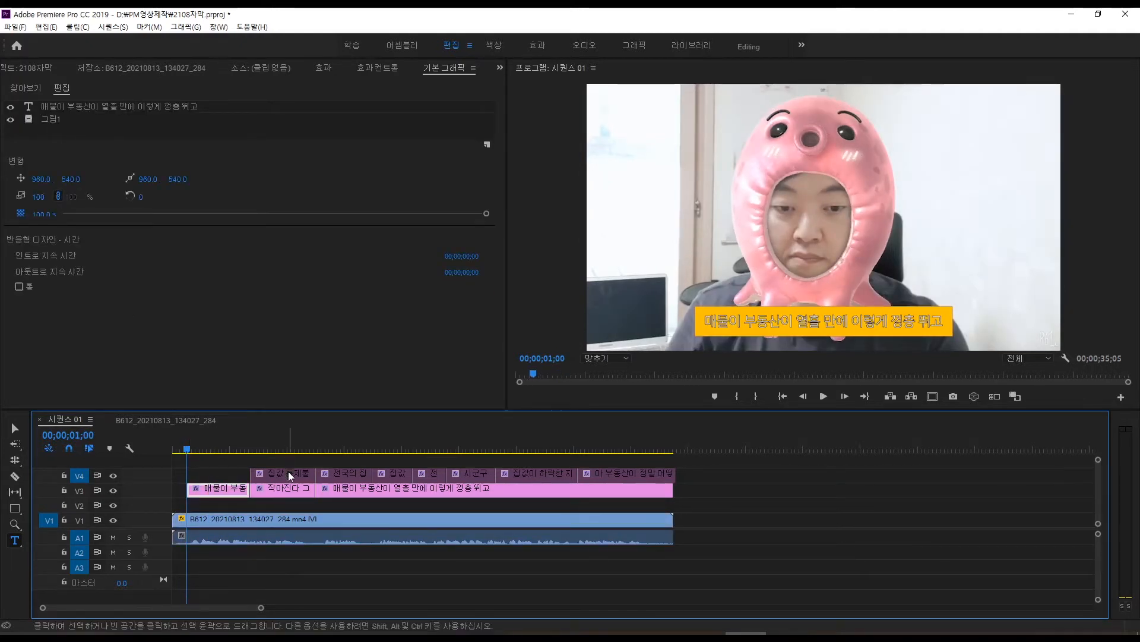
{"action": "left_click_drag", "start_coordinate": [287, 505], "coordinate": [418, 489]}
{"action": "key", "text": "Delete"}
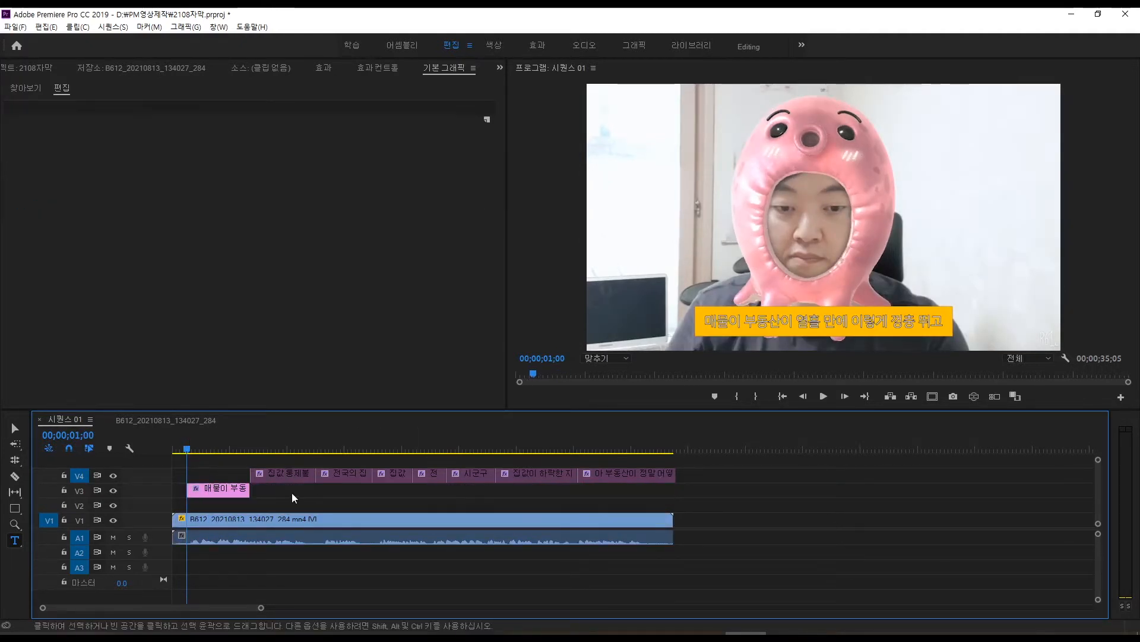
Step: Add the image 그림2.png as a new layer in the first V3 subtitle graphic
{"action": "left_click", "coordinate": [219, 492]}
{"action": "left_click", "coordinate": [486, 144]}
{"action": "left_click", "coordinate": [505, 215]}
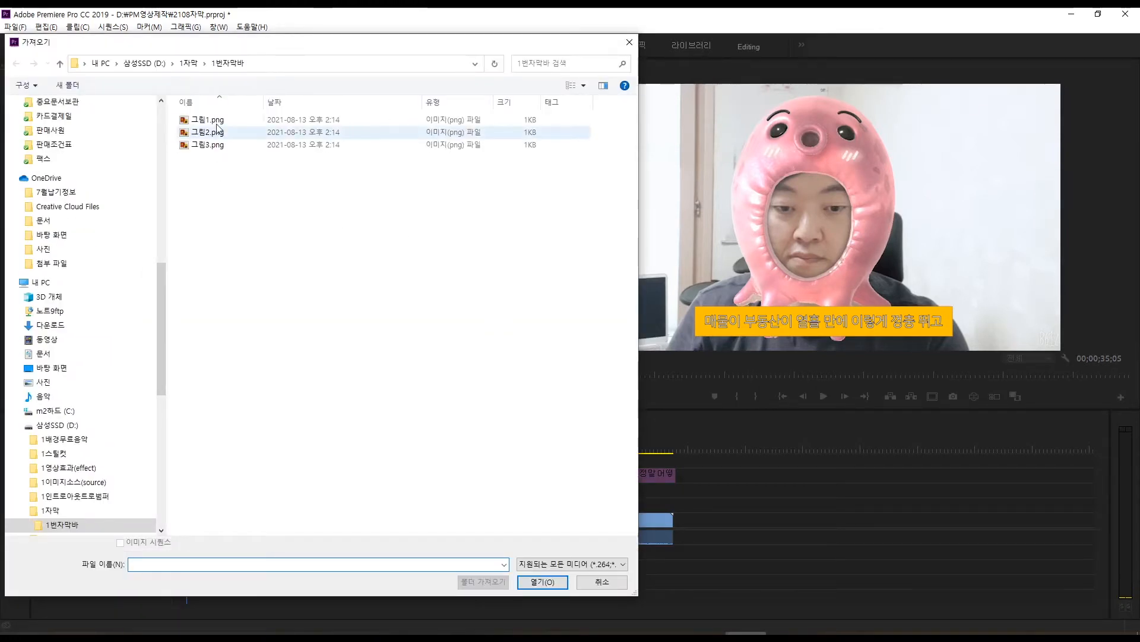
{"action": "double_click", "coordinate": [208, 132]}
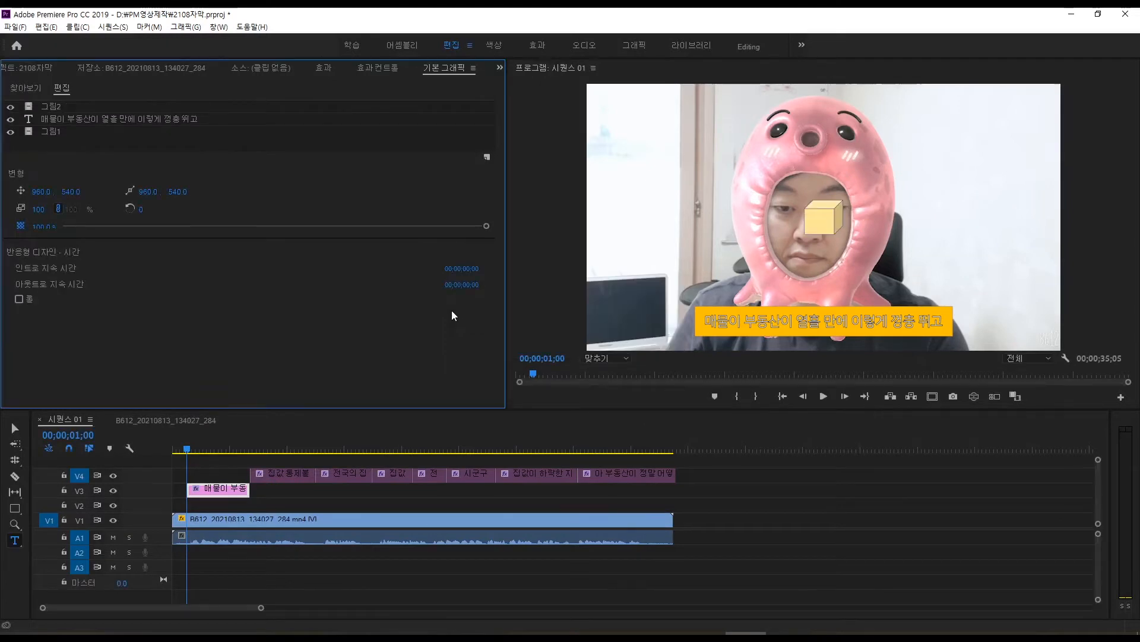
Step: Place the 그림2 layer beneath the subtitle text layer and move the cube to the left end of the subtitle bar
{"action": "left_click", "coordinate": [14, 430]}
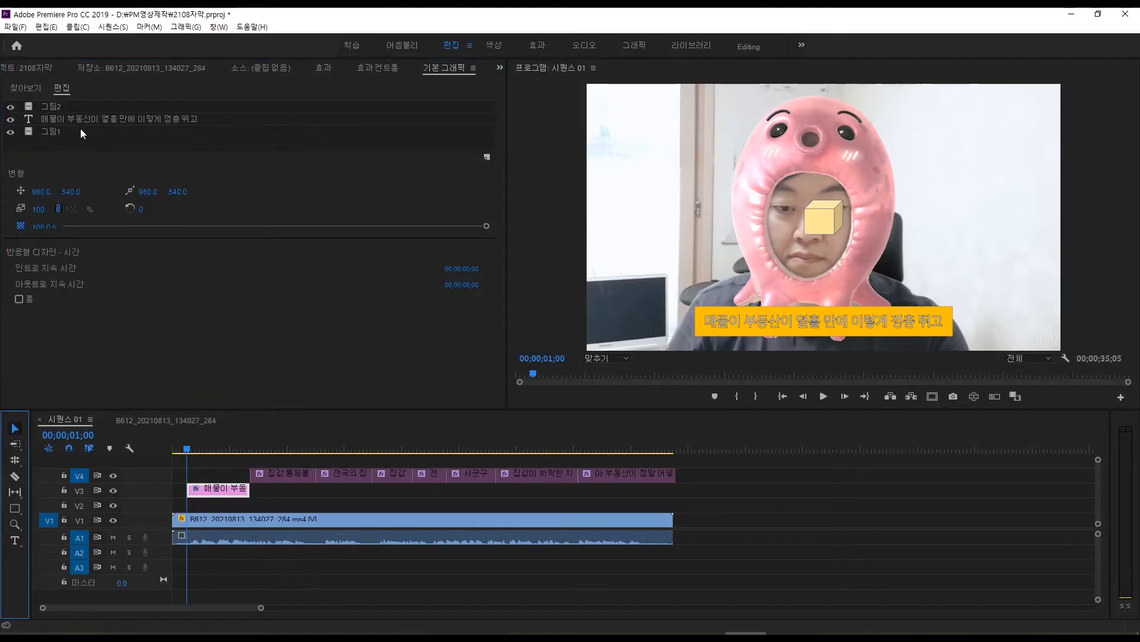
{"action": "left_click", "coordinate": [59, 109]}
{"action": "left_click_drag", "start_coordinate": [51, 109], "coordinate": [83, 127]}
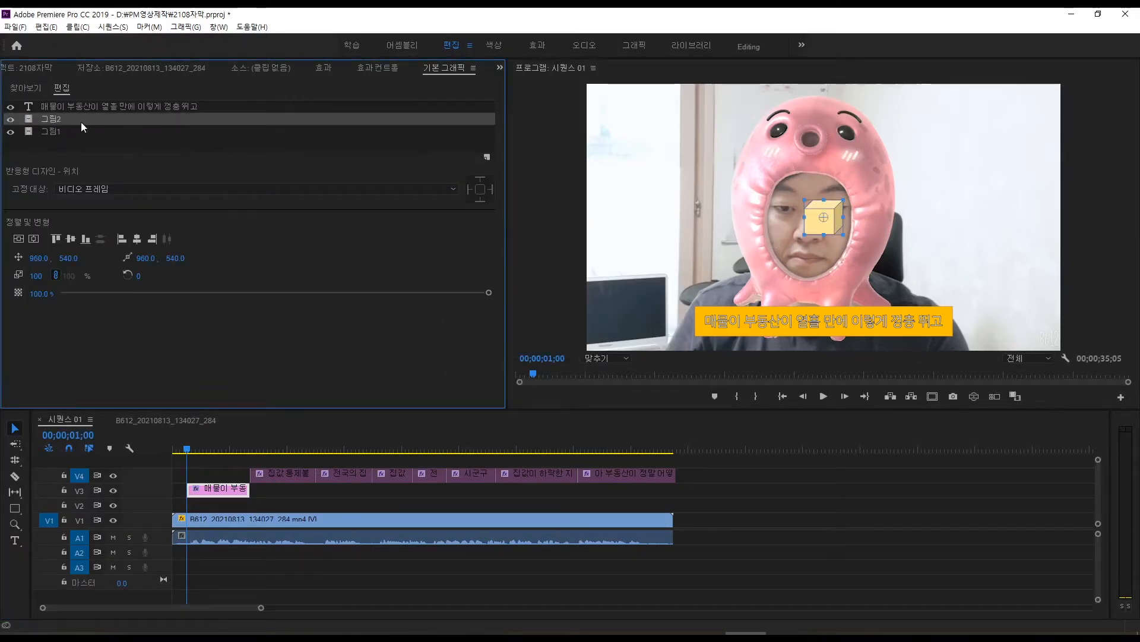
{"action": "left_click_drag", "start_coordinate": [813, 232], "coordinate": [695, 324]}
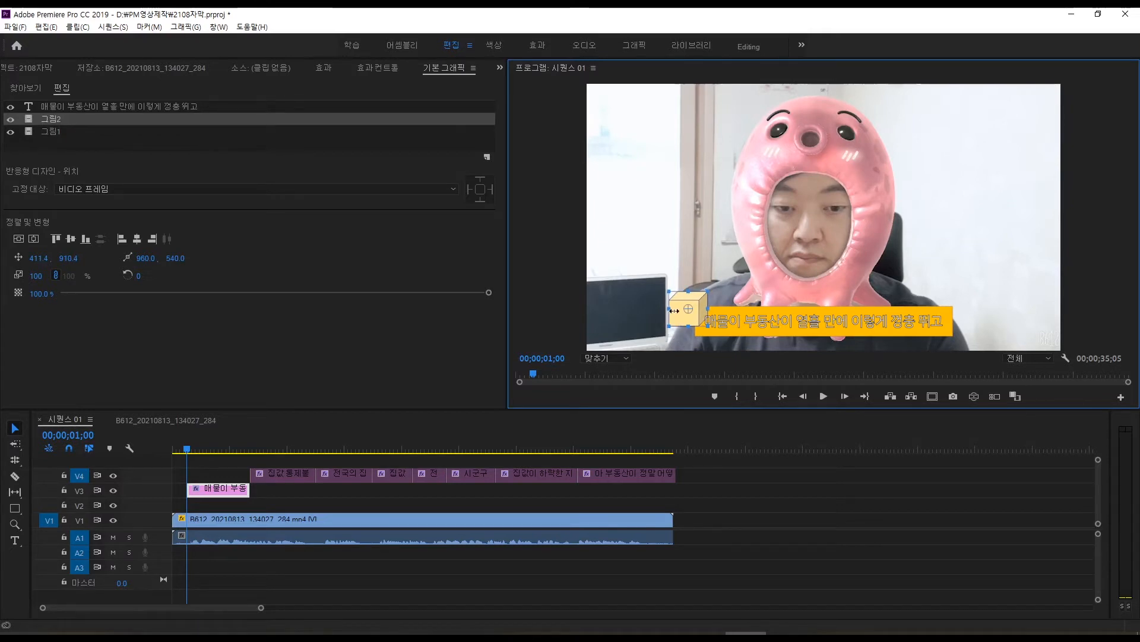
Step: Pin the 그림2 layer to the left edge of the 그림1 layer
{"action": "left_click", "coordinate": [54, 120]}
{"action": "left_click", "coordinate": [148, 189]}
{"action": "left_click", "coordinate": [87, 241]}
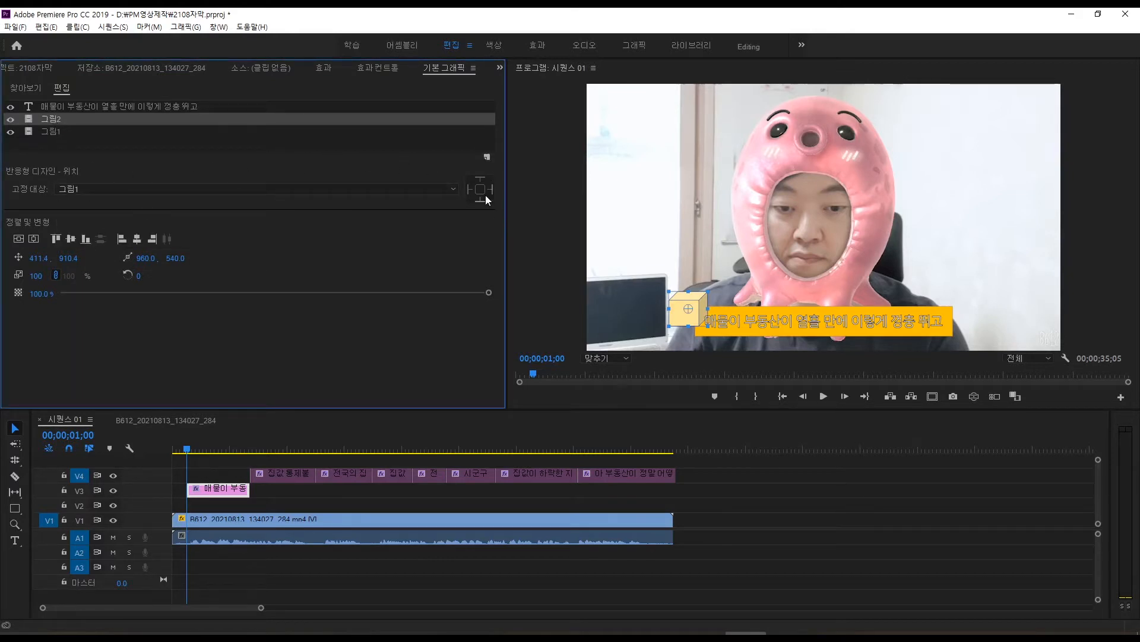
{"action": "left_click", "coordinate": [469, 190]}
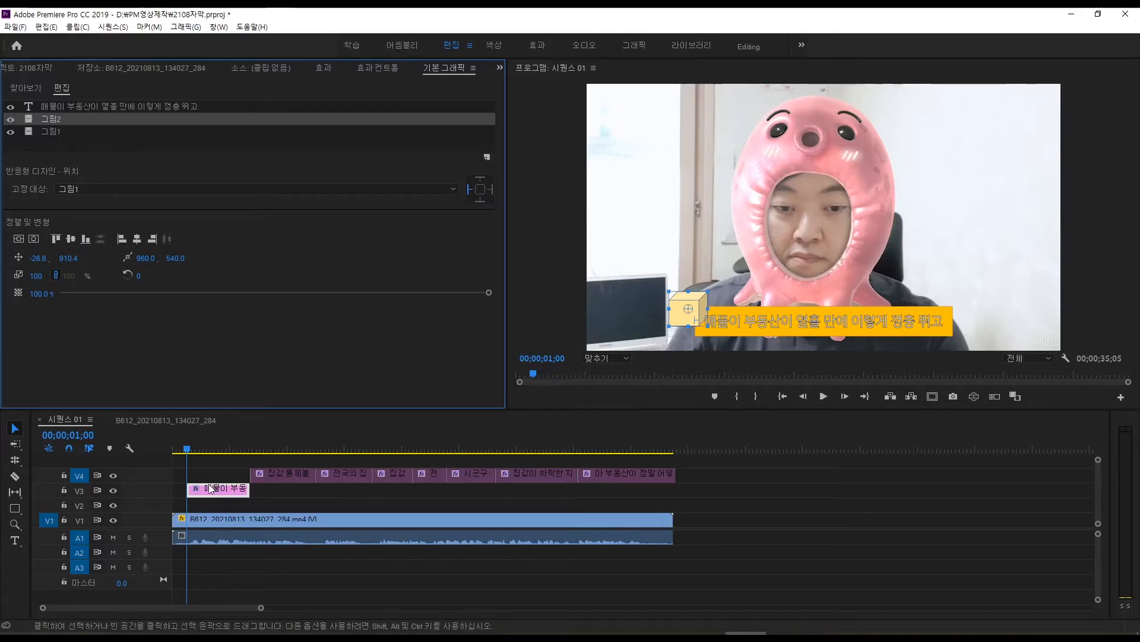
Step: Test the pinned cube on a V4 copy of the subtitle with the text 한글이 좋다, and undo the test
{"action": "left_click_drag", "start_coordinate": [209, 489], "coordinate": [209, 474]}
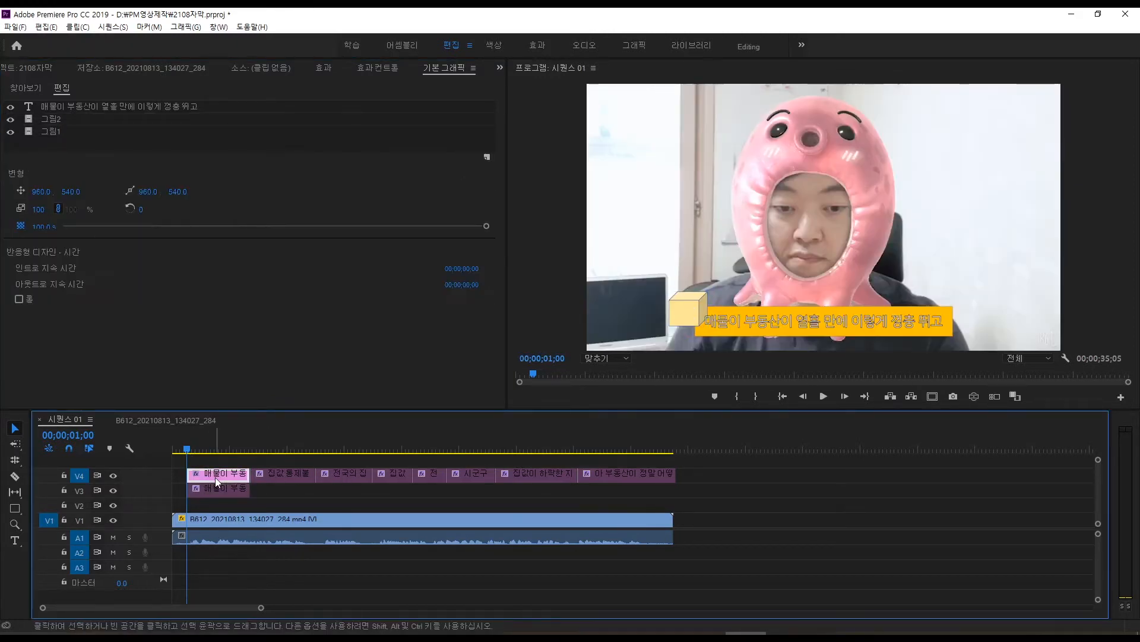
{"action": "double_click", "coordinate": [722, 321]}
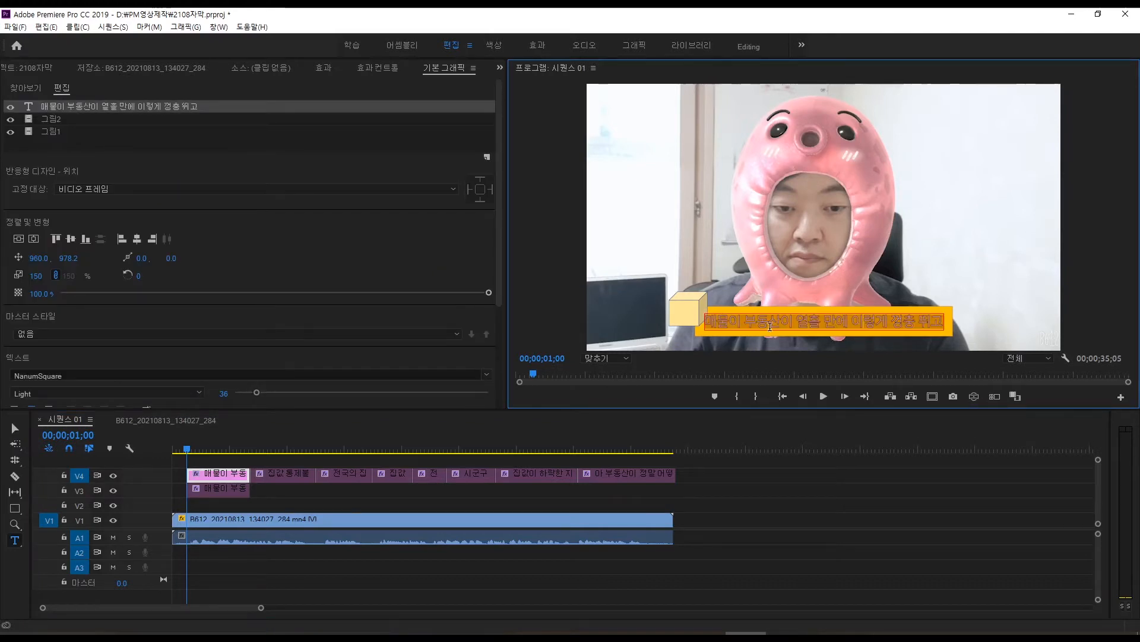
{"action": "type", "text": "한글이"}
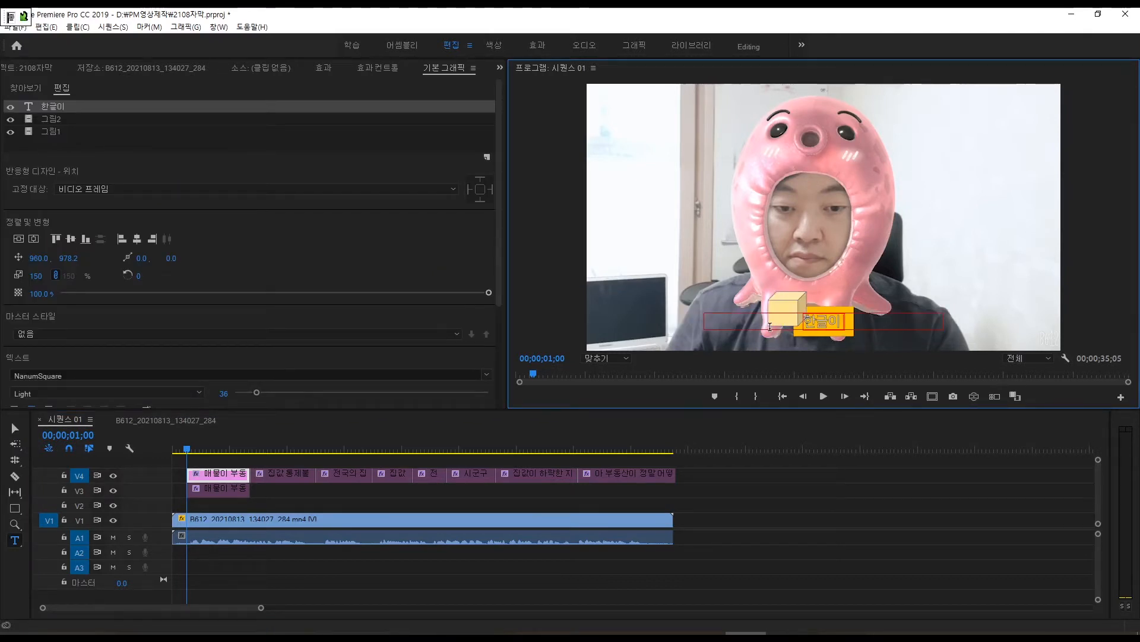
{"action": "type", "text": " 좋다"}
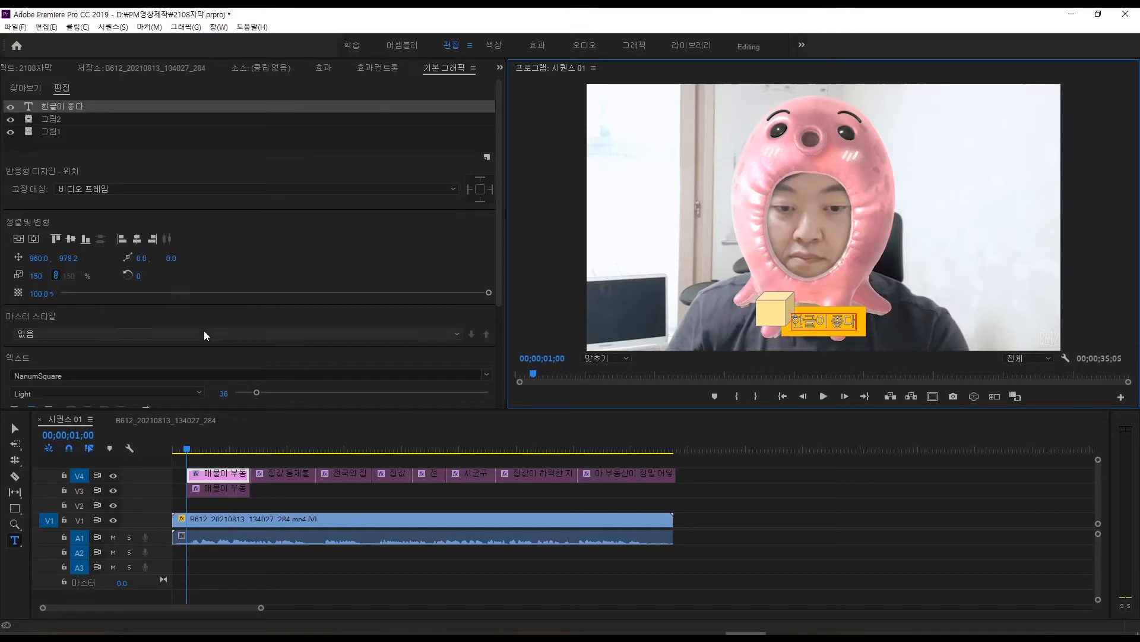
{"action": "key", "text": "ctrl+z"}
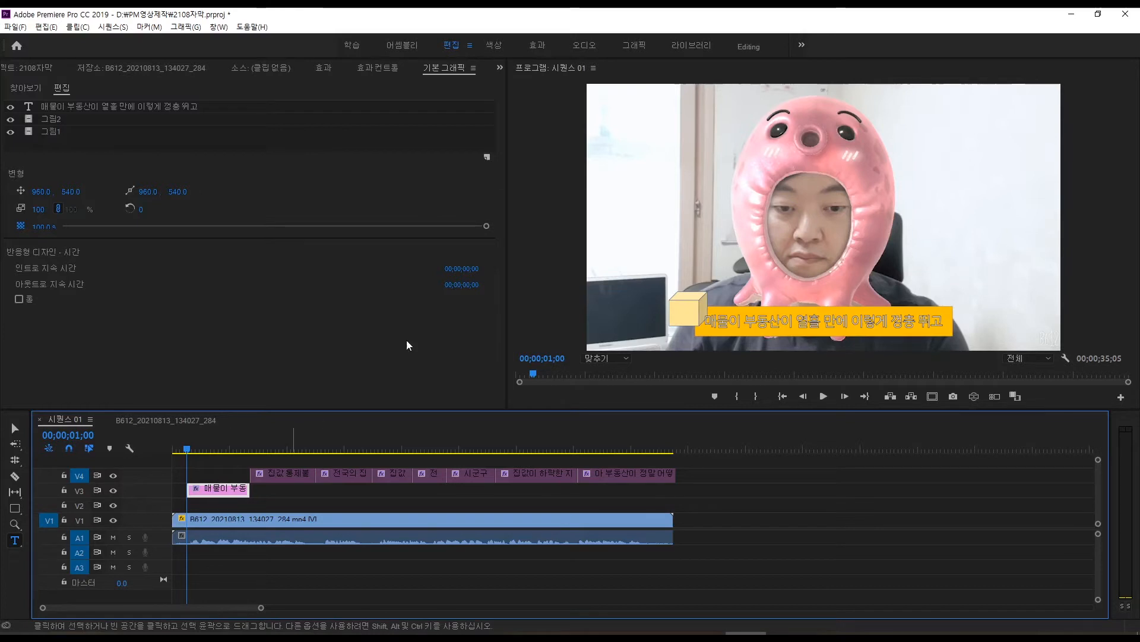
Step: Add the image 그림3.png to the V3 subtitle graphic and order the text layer above it
{"action": "left_click", "coordinate": [487, 156]}
{"action": "left_click", "coordinate": [512, 229]}
{"action": "double_click", "coordinate": [257, 156]}
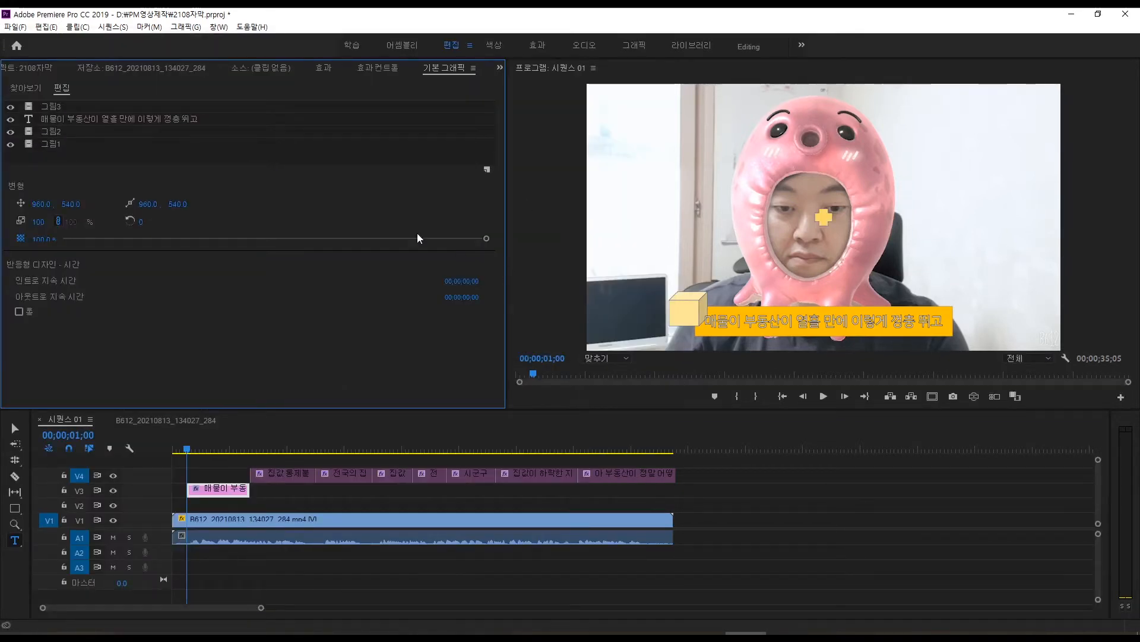
{"action": "left_click_drag", "start_coordinate": [48, 115], "coordinate": [52, 106]}
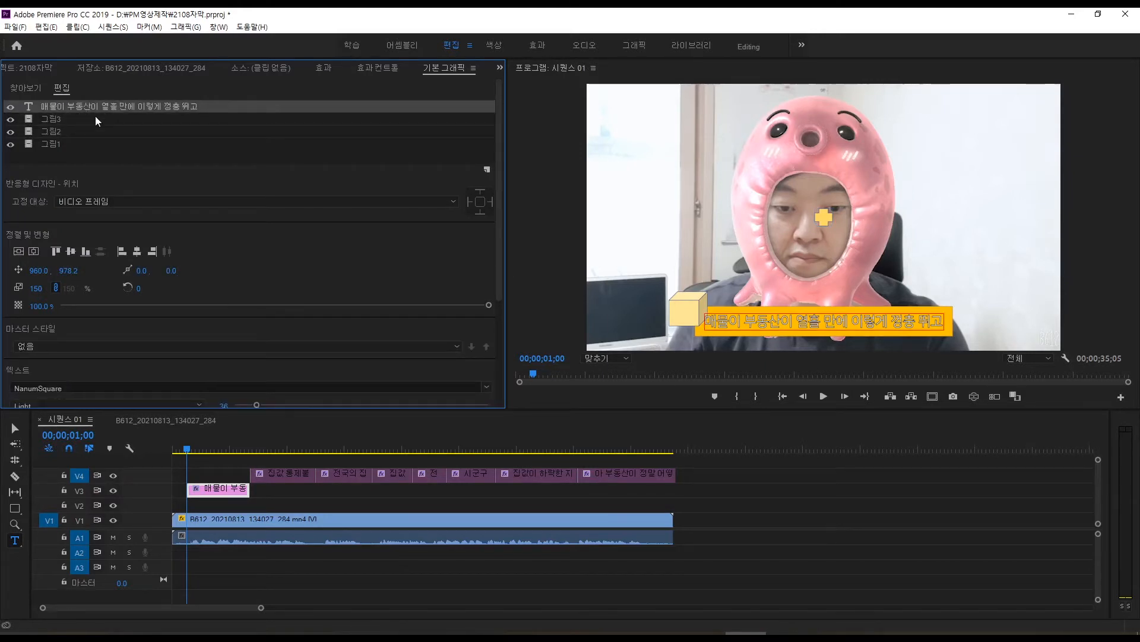
Step: Pin the 그림3 layer to the right edge of the 그림1 layer
{"action": "left_click", "coordinate": [47, 119]}
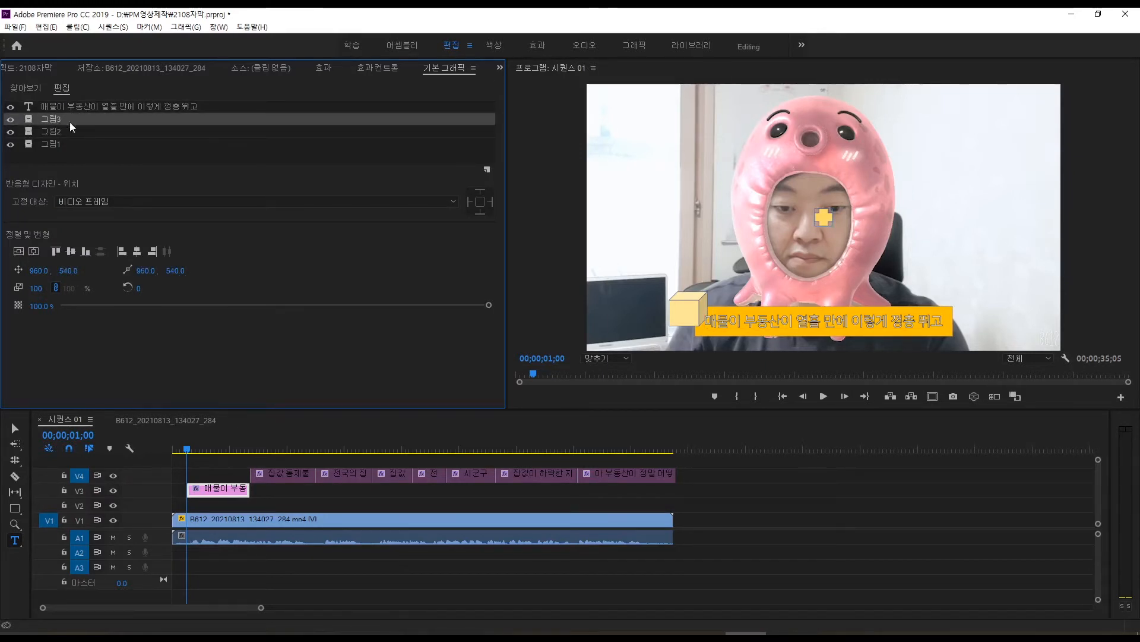
{"action": "left_click", "coordinate": [135, 203]}
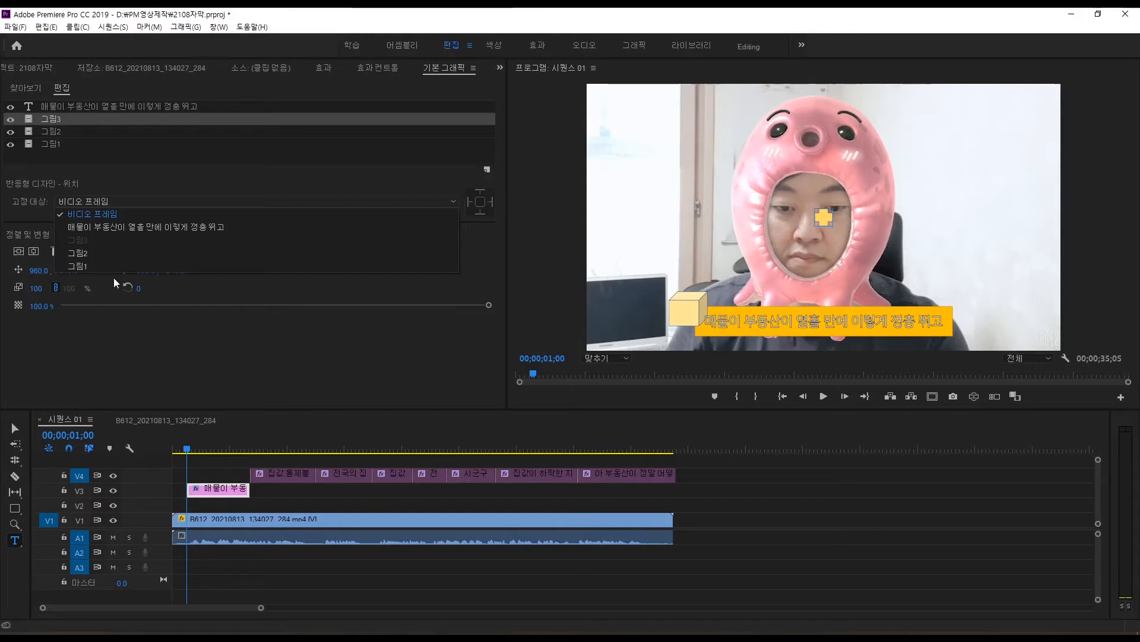
{"action": "left_click", "coordinate": [80, 265]}
{"action": "left_click", "coordinate": [493, 202]}
Step: Move the 그림3 cross onto the lower-right corner of the subtitle bar, viewing the preview at 100%
{"action": "scroll", "coordinate": [608, 357], "scroll_direction": "down", "scroll_amount": 3}
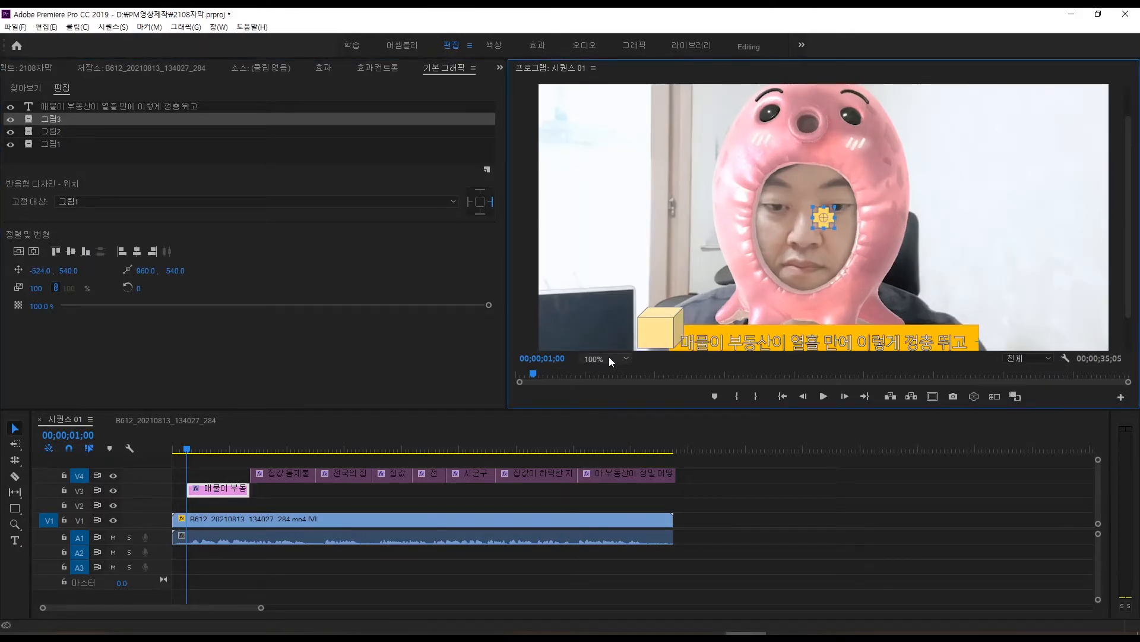
{"action": "scroll", "coordinate": [608, 357], "scroll_direction": "down", "scroll_amount": 2}
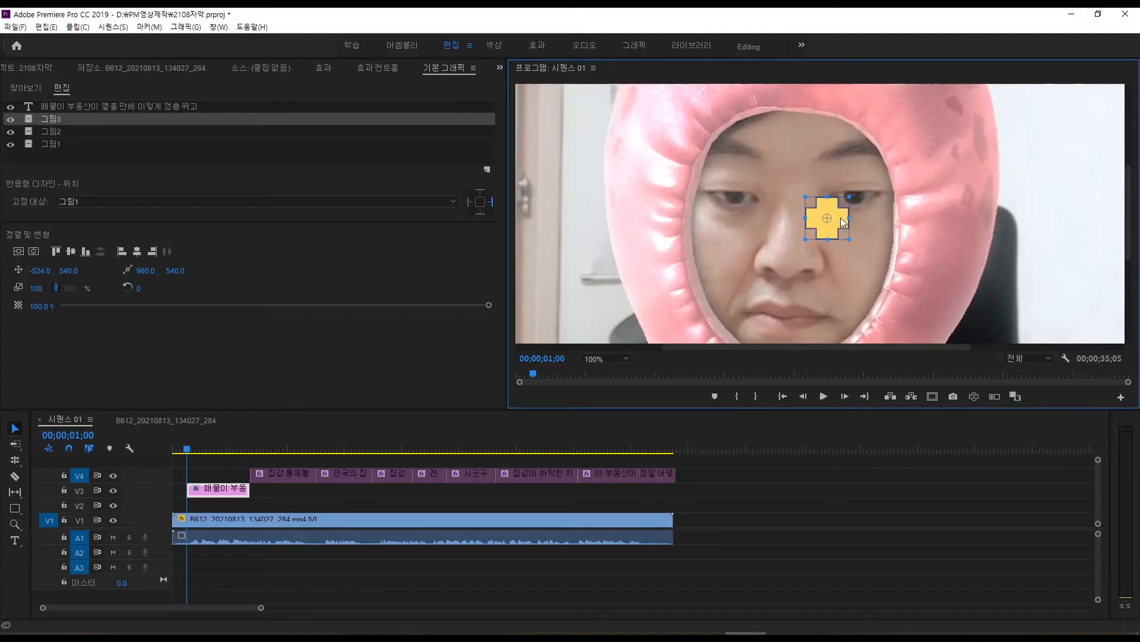
{"action": "left_click_drag", "start_coordinate": [843, 223], "coordinate": [1020, 315]}
{"action": "key", "text": "Right"}
{"action": "key", "text": "Right"}
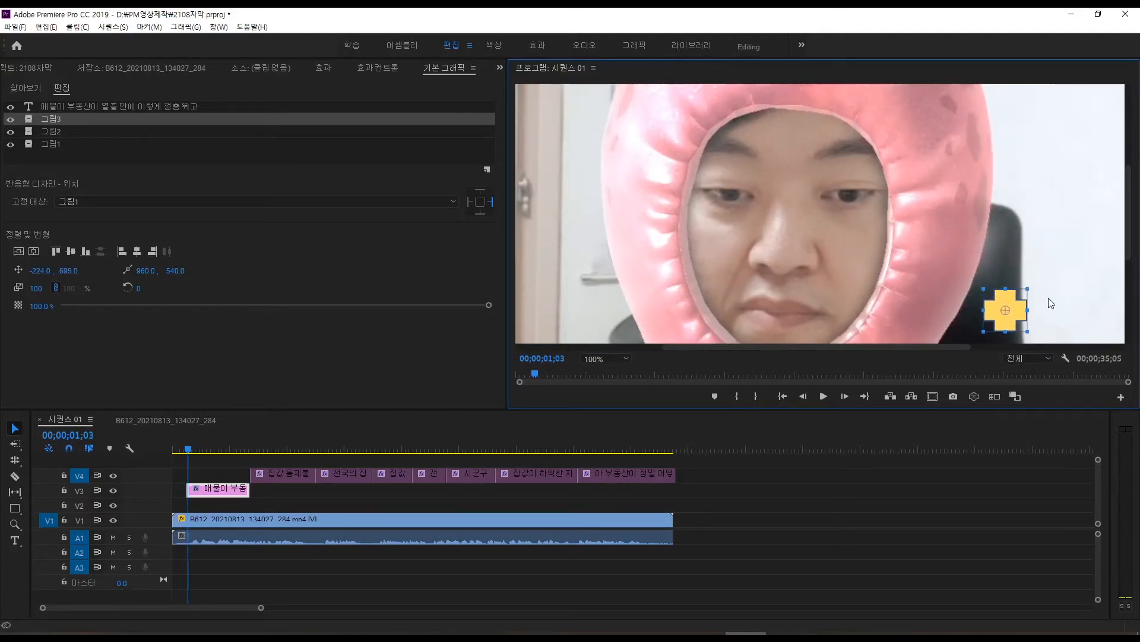
{"action": "left_click_drag", "start_coordinate": [944, 347], "coordinate": [1073, 346]}
{"action": "left_click_drag", "start_coordinate": [1130, 215], "coordinate": [1130, 294]}
{"action": "left_click_drag", "start_coordinate": [780, 99], "coordinate": [917, 284]}
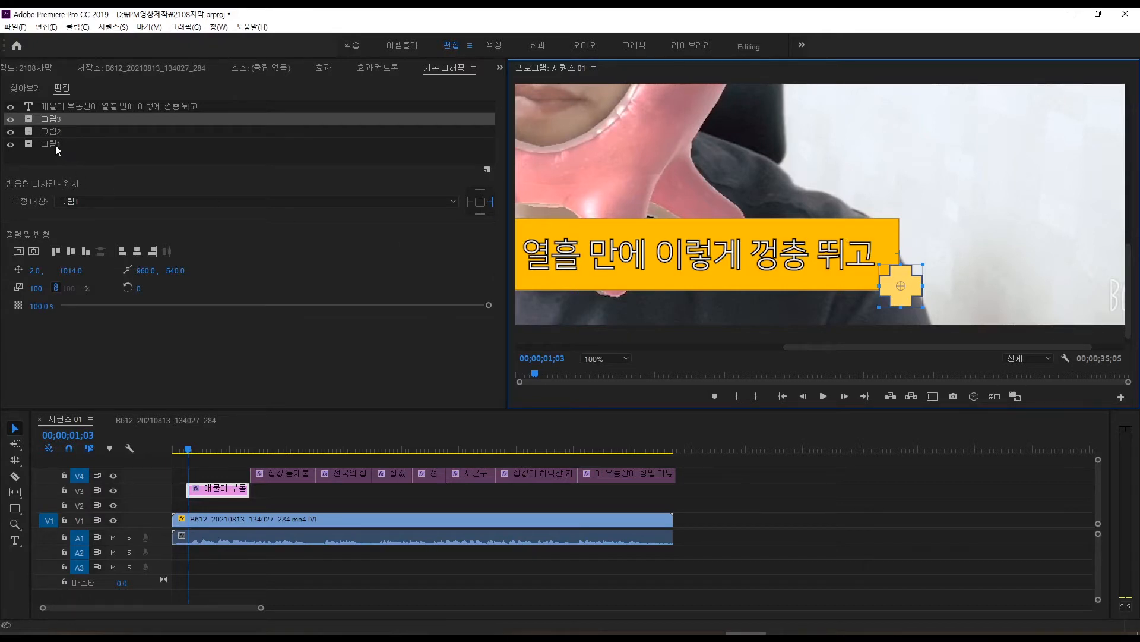
Step: Duplicate the subtitle onto V5 with the V3 original disabled, and replace the copy's text with 글자놀이를 합니다
{"action": "left_click_drag", "start_coordinate": [220, 488], "coordinate": [211, 460]}
{"action": "left_click", "coordinate": [216, 492]}
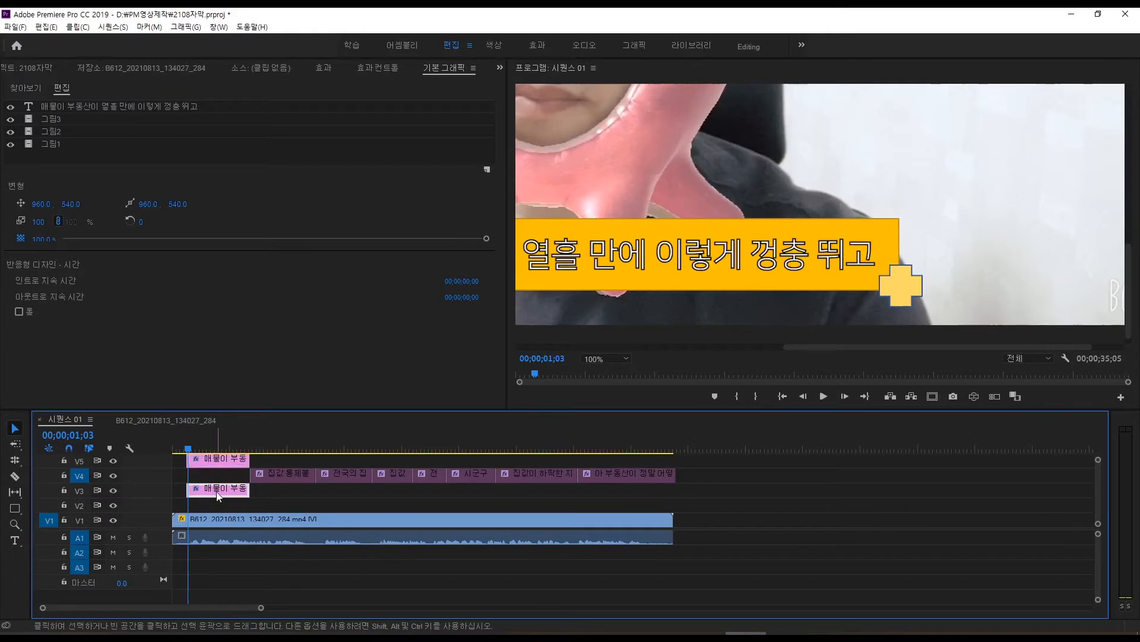
{"action": "double_click", "coordinate": [708, 262]}
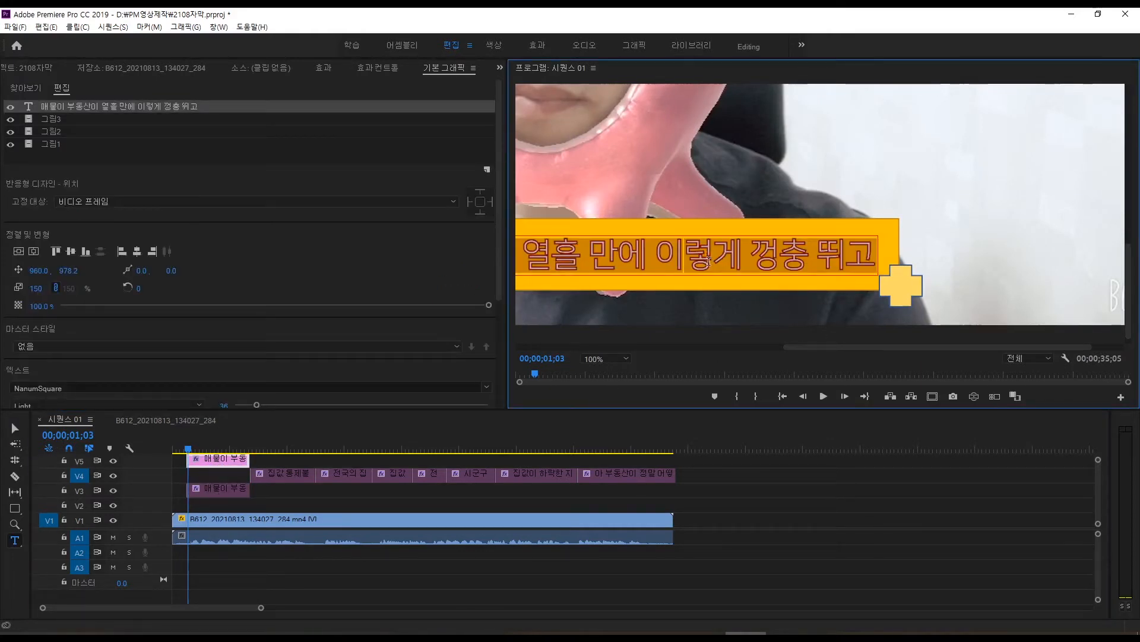
{"action": "left_click", "coordinate": [600, 358]}
{"action": "left_click", "coordinate": [600, 371]}
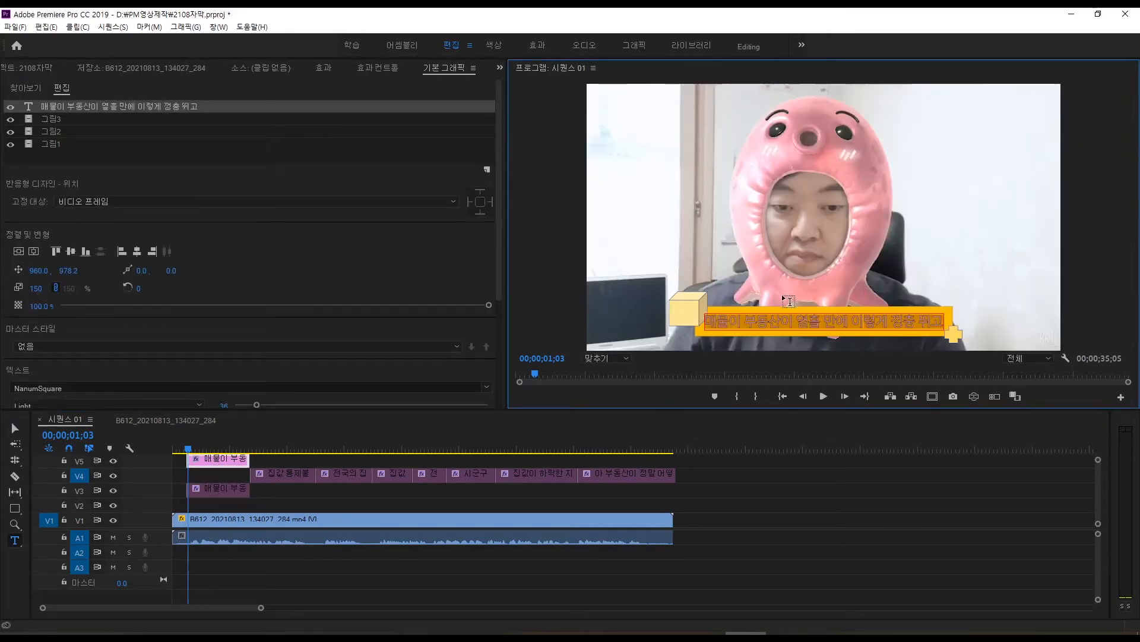
{"action": "key", "text": "BackSpace"}
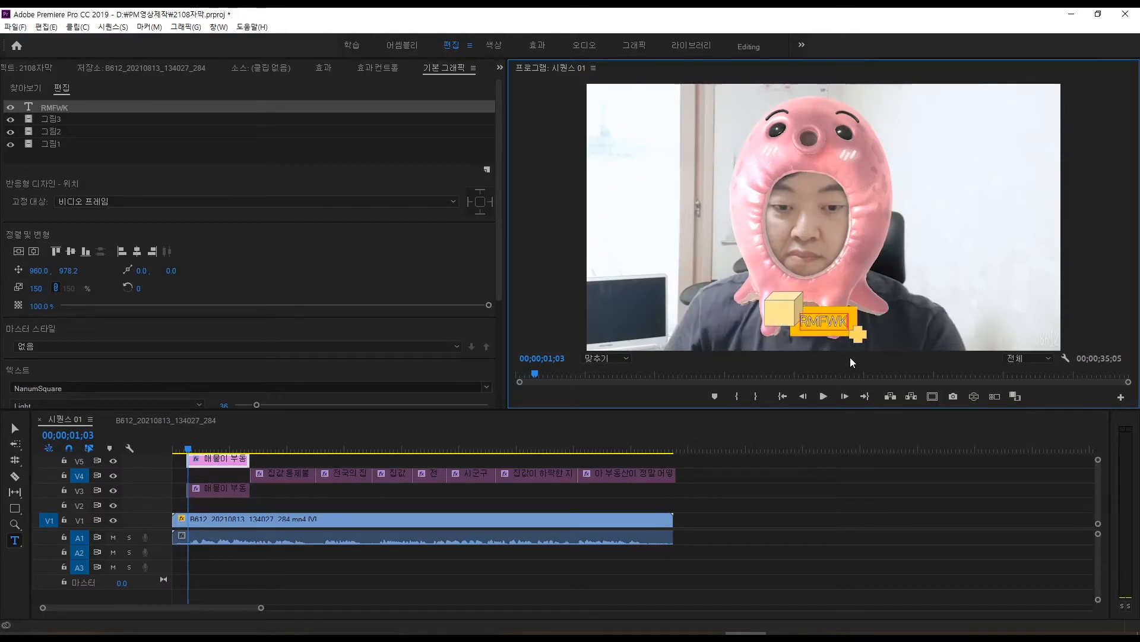
{"action": "type", "text": "글자놀"}
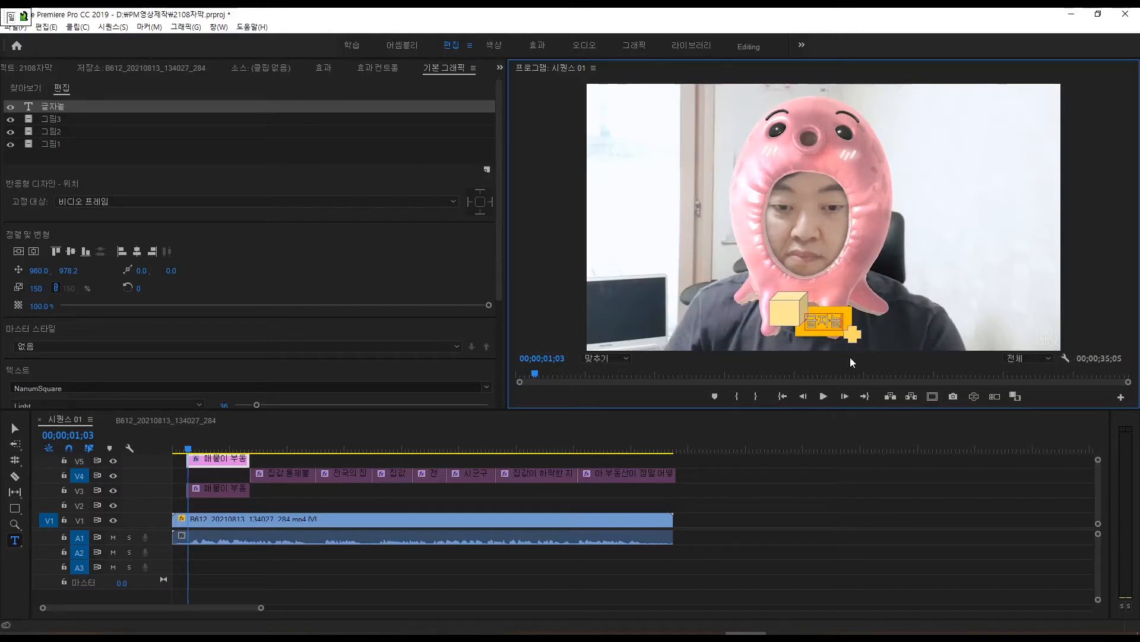
{"action": "type", "text": "이를 합니다"}
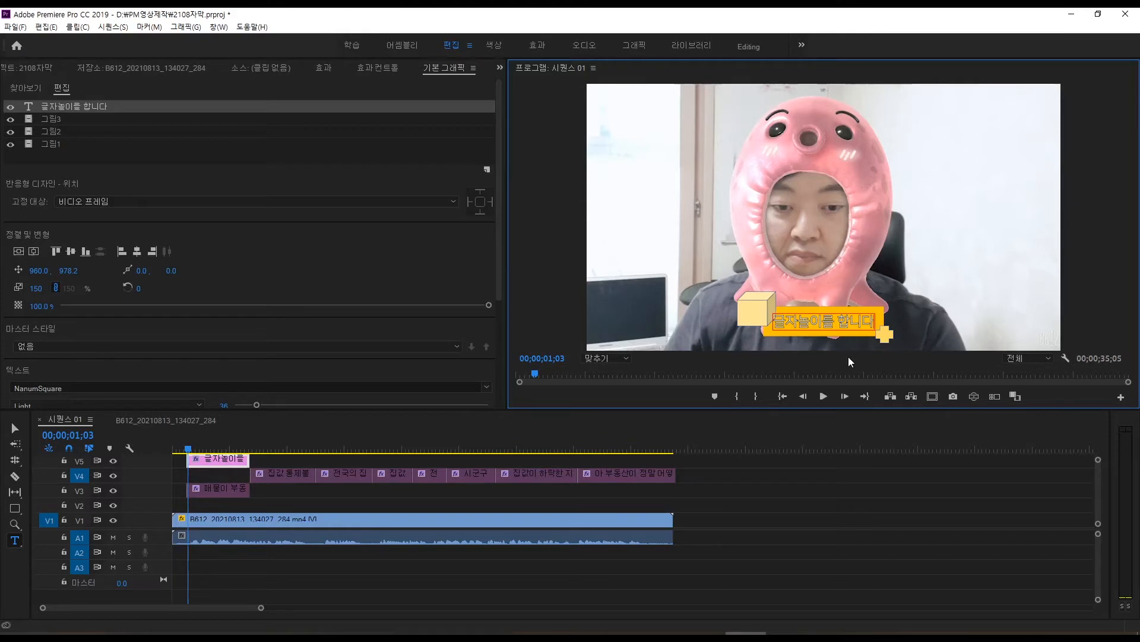
{"action": "key", "text": "Escape"}
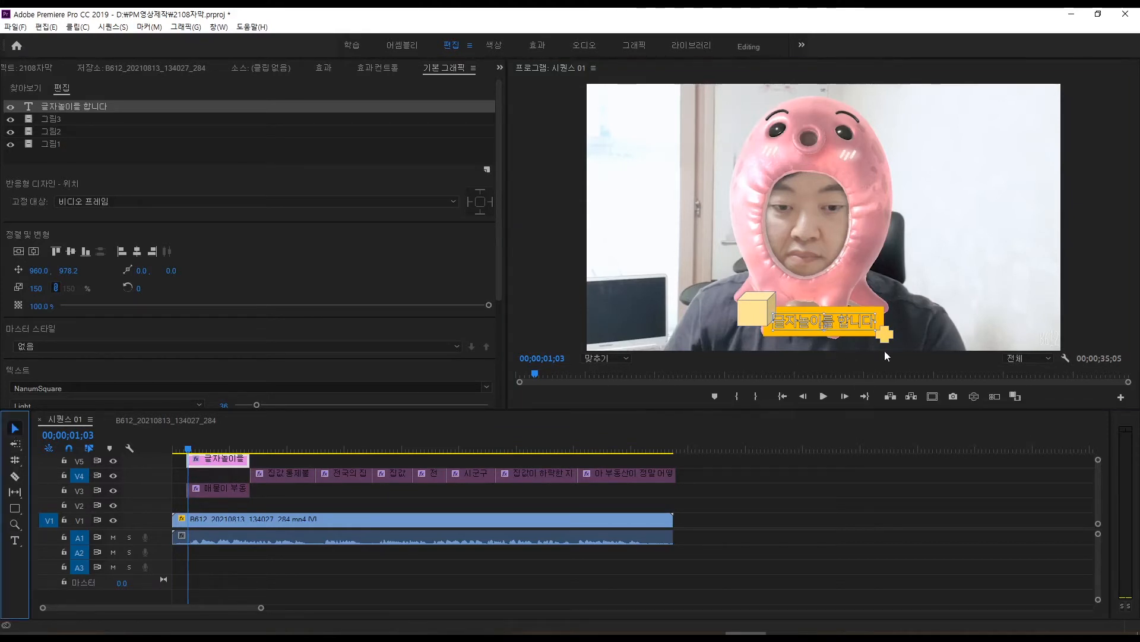
Step: Delete the V5 test copy and re-enable the original subtitle on V3
{"action": "left_click", "coordinate": [309, 499]}
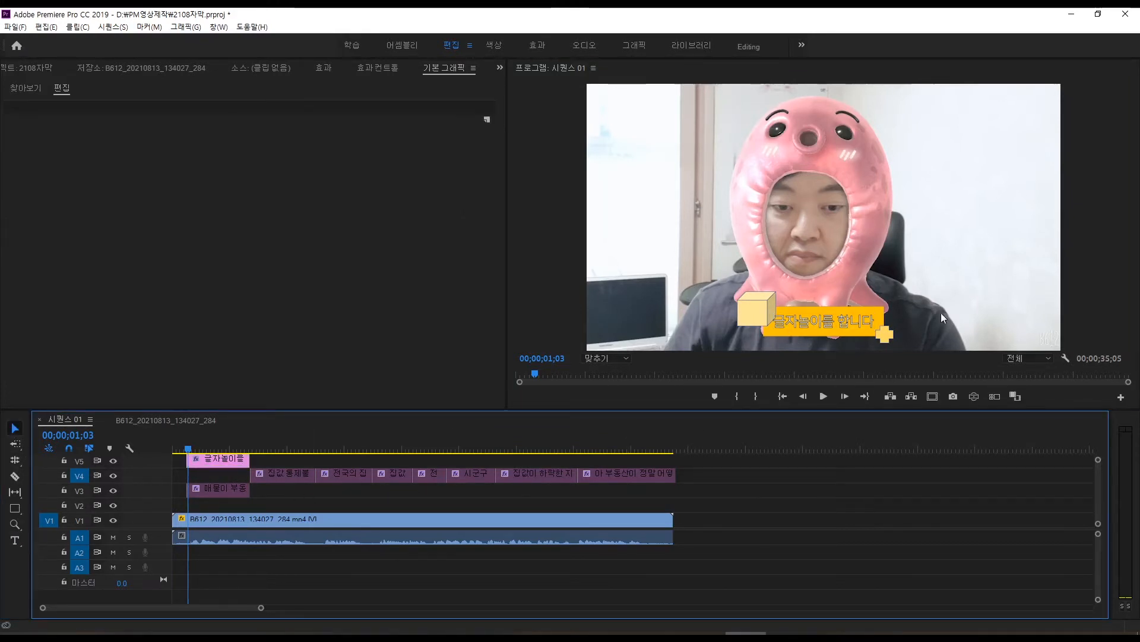
{"action": "left_click", "coordinate": [229, 463]}
{"action": "key", "text": "Delete"}
{"action": "left_click", "coordinate": [220, 495]}
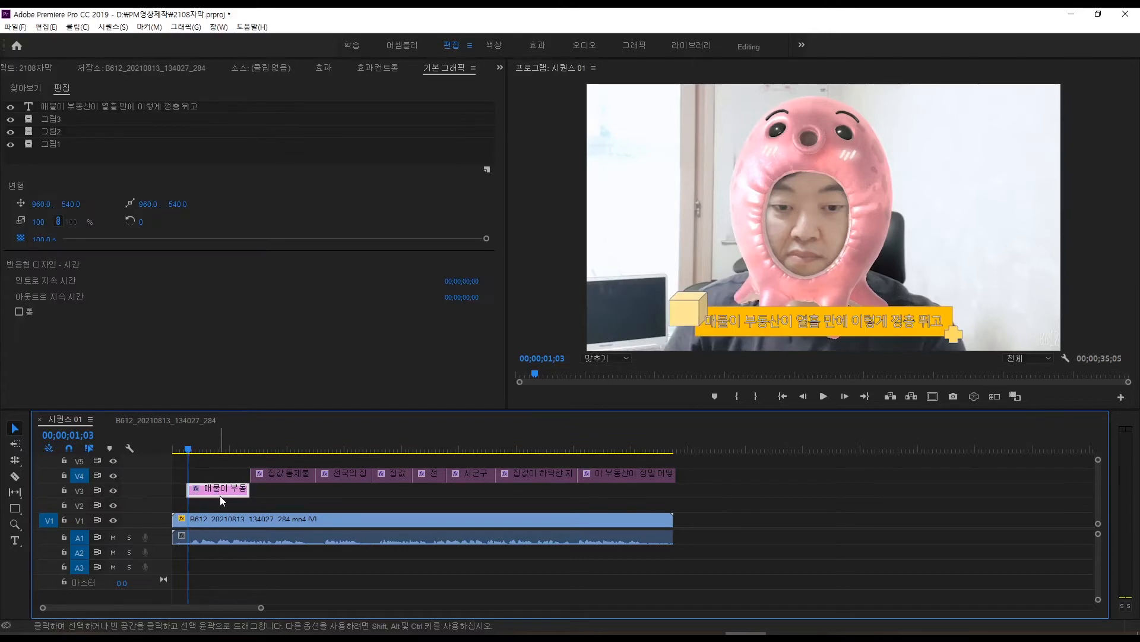
Step: Extend the styled subtitle clip on V3 to the end of the last V4 subtitle
{"action": "left_click_drag", "start_coordinate": [245, 490], "coordinate": [675, 490]}
{"action": "key", "text": "space"}
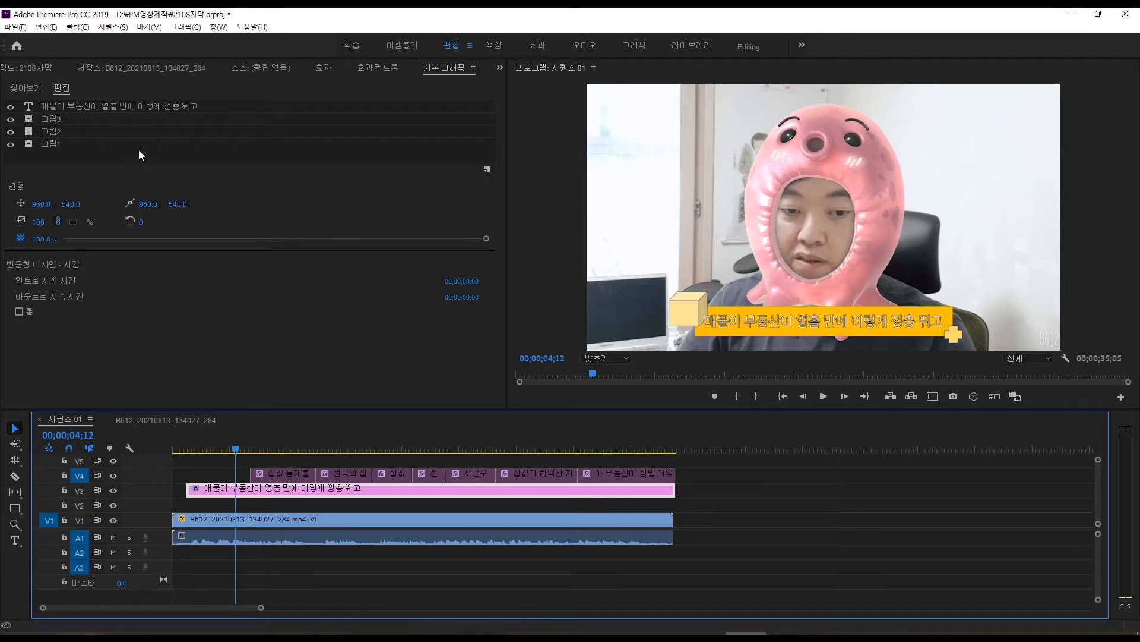
Step: Split the extended V3 subtitle clip at every boundary between the V4 subtitles, using the Razor tool
{"action": "left_click", "coordinate": [250, 449]}
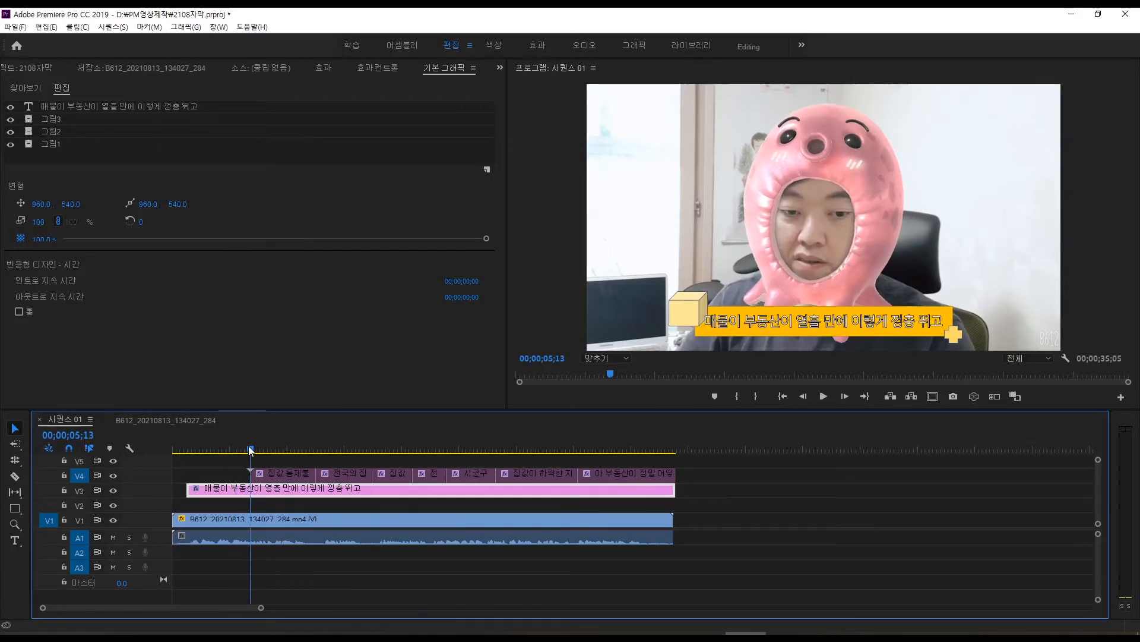
{"action": "key", "text": "c"}
{"action": "left_click", "coordinate": [251, 490]}
{"action": "left_click", "coordinate": [313, 490]}
{"action": "left_click", "coordinate": [373, 489]}
{"action": "left_click", "coordinate": [411, 489]}
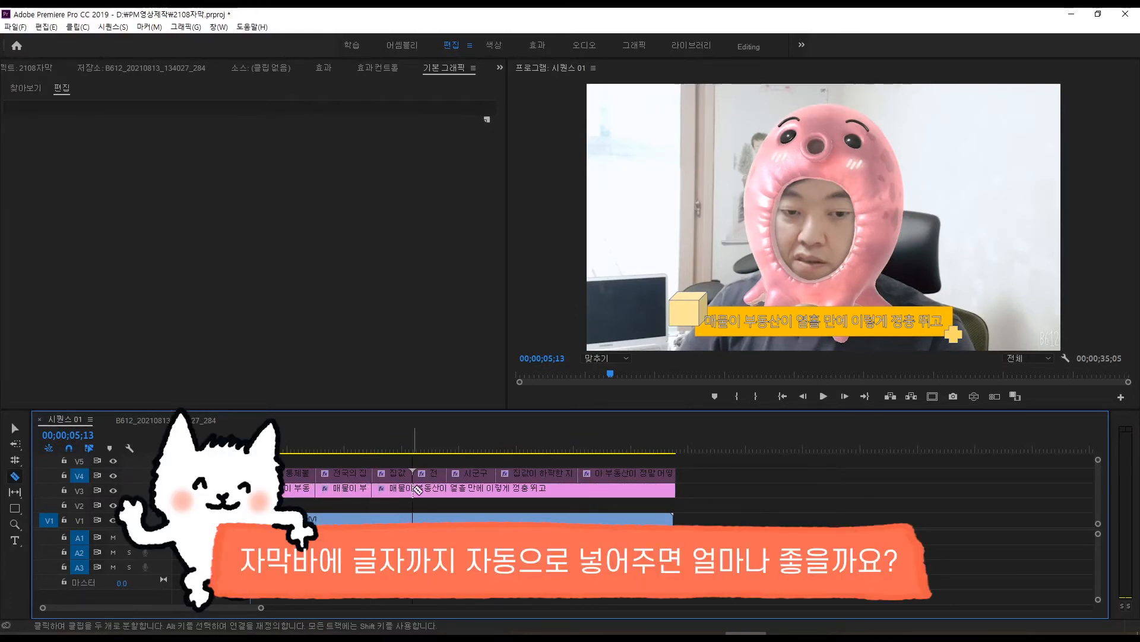
{"action": "left_click", "coordinate": [446, 489]}
{"action": "left_click", "coordinate": [496, 489]}
{"action": "left_click", "coordinate": [577, 489]}
{"action": "key", "text": "v"}
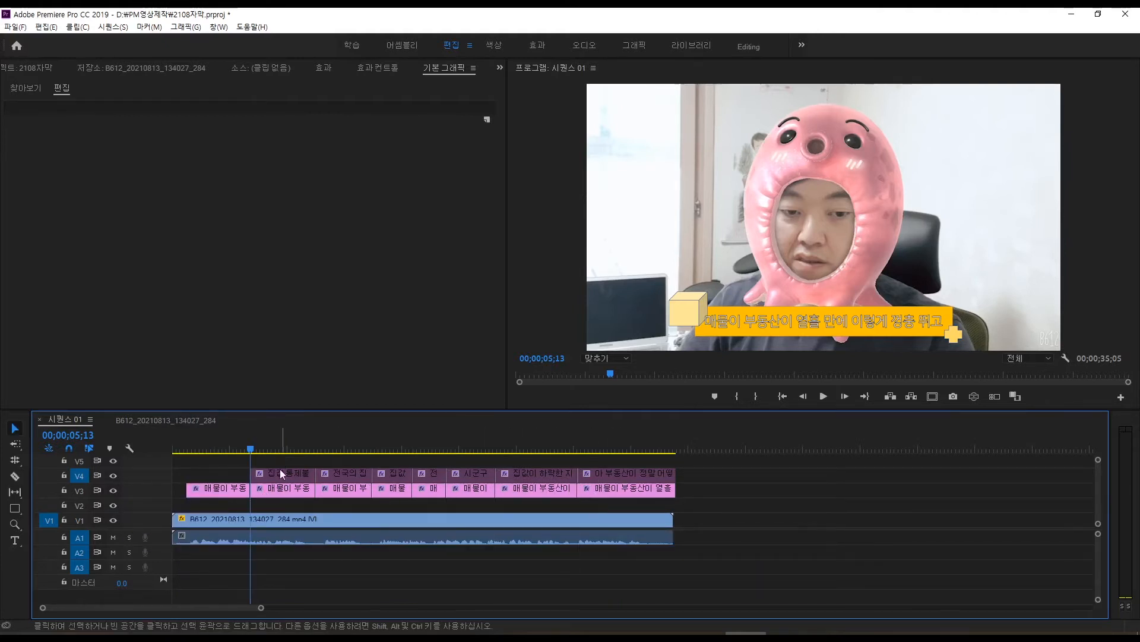
Step: Select all the disabled subtitle clips on V4 and enable them
{"action": "left_click", "coordinate": [281, 475]}
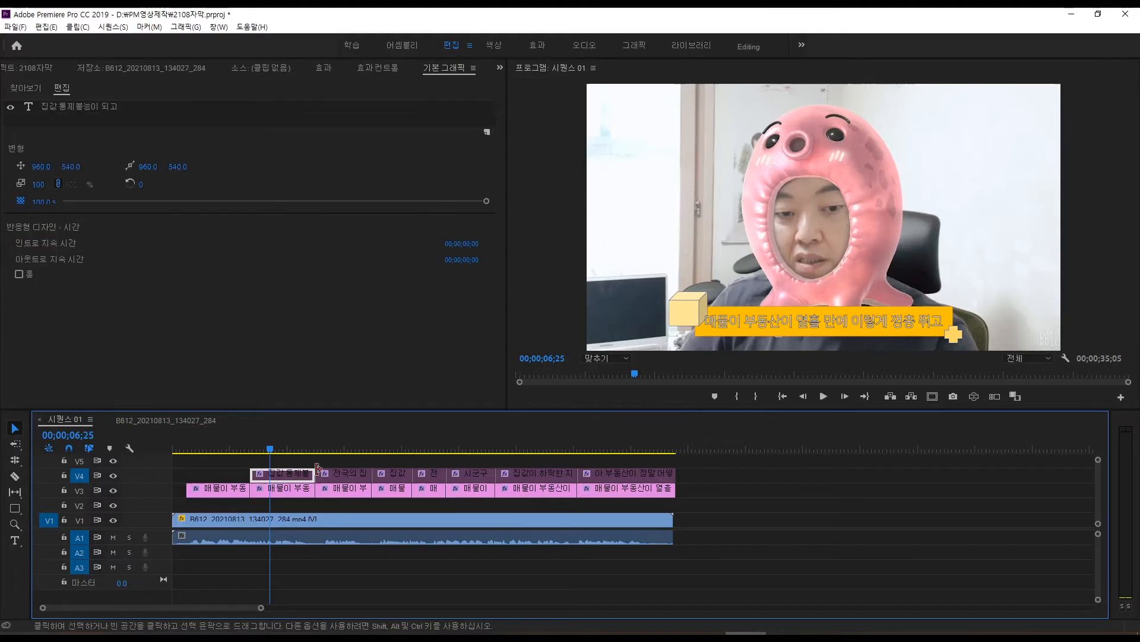
{"action": "left_click", "coordinate": [792, 343]}
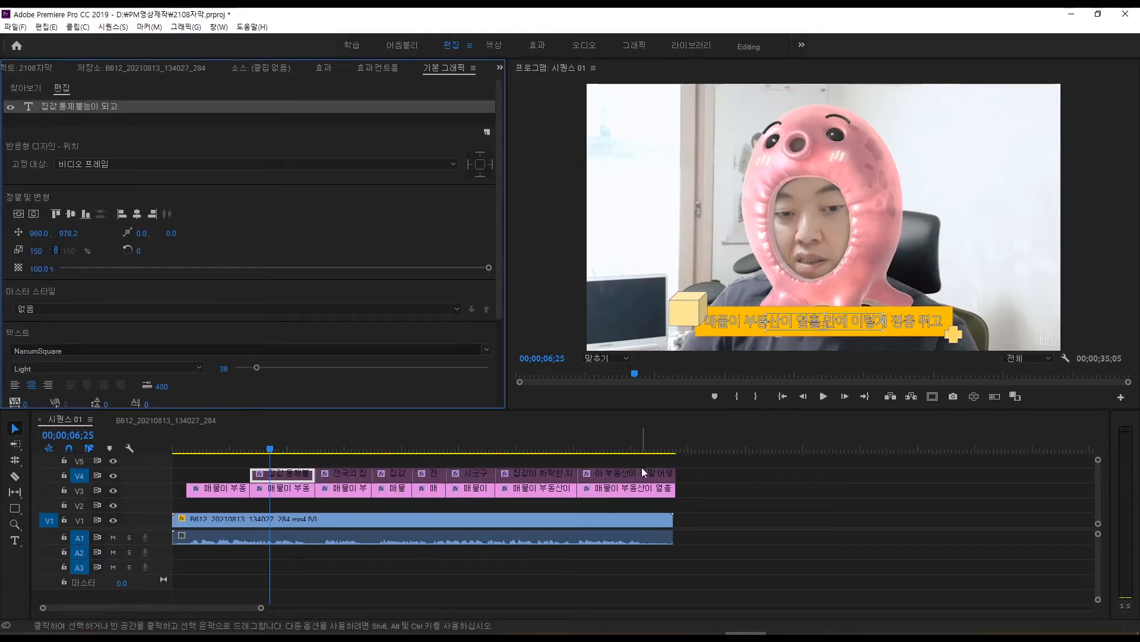
{"action": "left_click", "coordinate": [288, 491]}
{"action": "left_click", "coordinate": [287, 490], "text": "shift"}
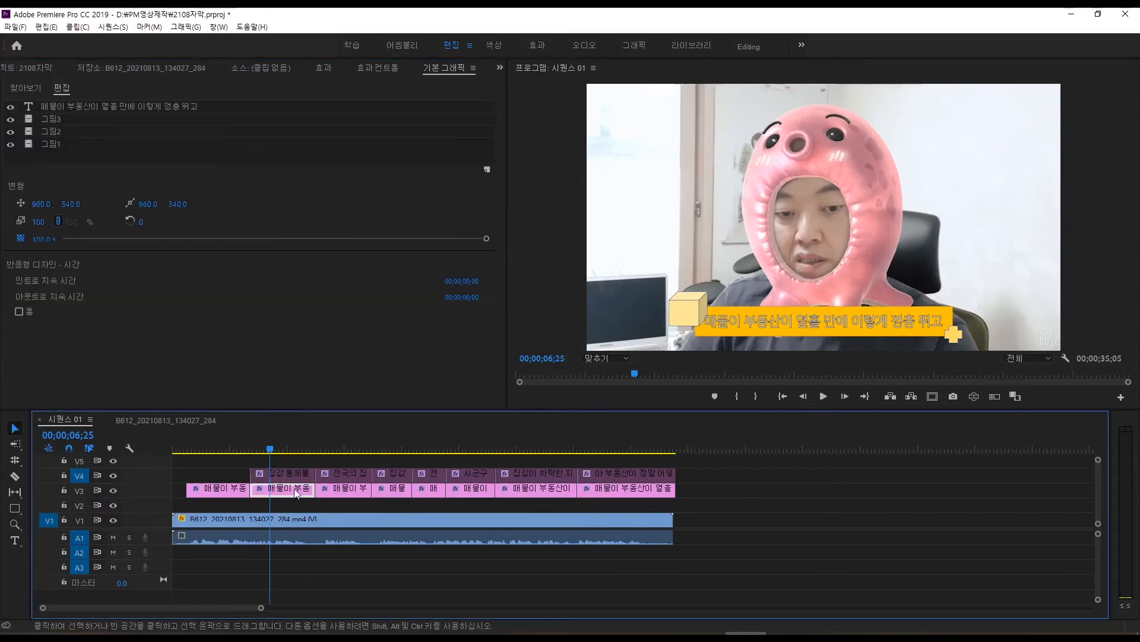
{"action": "left_click_drag", "start_coordinate": [287, 462], "coordinate": [623, 479]}
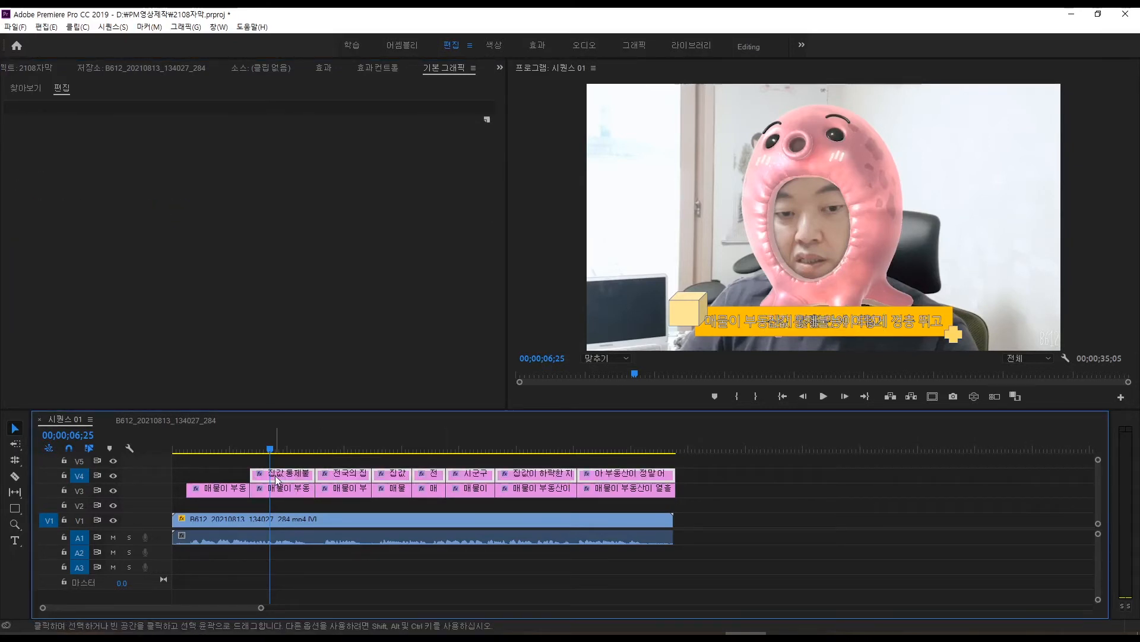
Step: Cut the text 집값 통제불능이 되고 from the first V4 clip and paste it over the text of the V3 clip beneath
{"action": "double_click", "coordinate": [790, 323]}
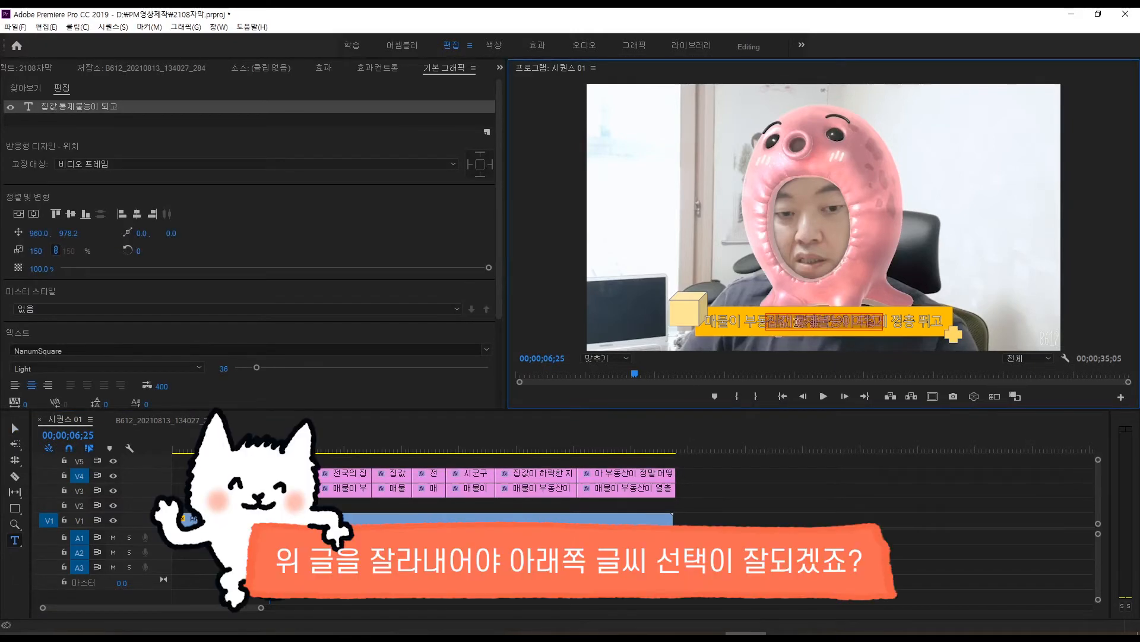
{"action": "key", "text": "ctrl+x"}
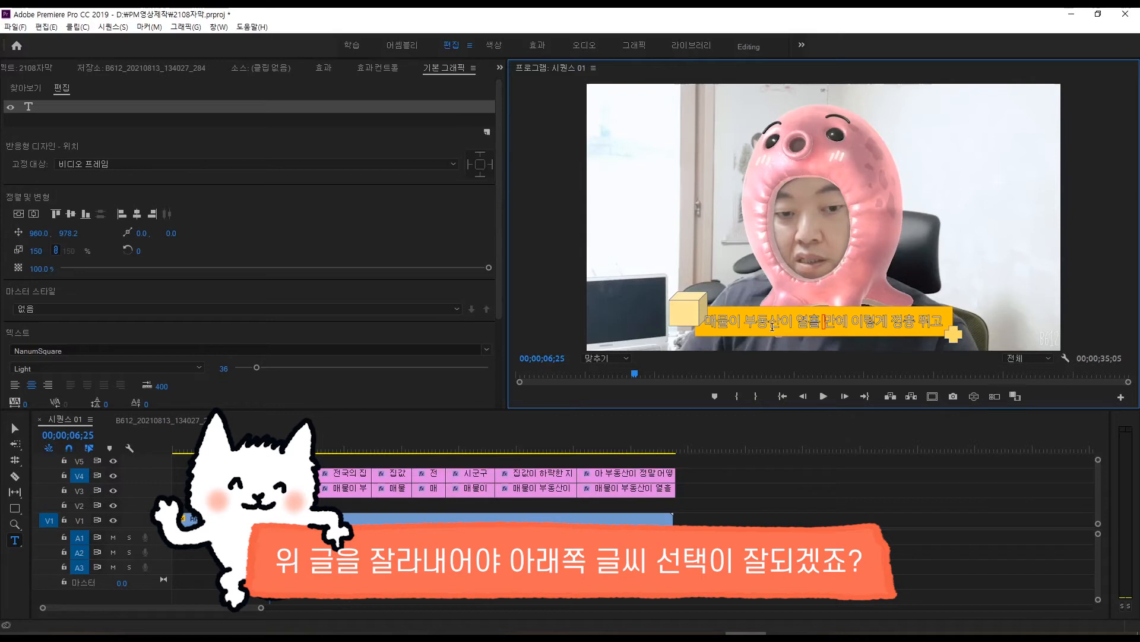
{"action": "left_click", "coordinate": [745, 313]}
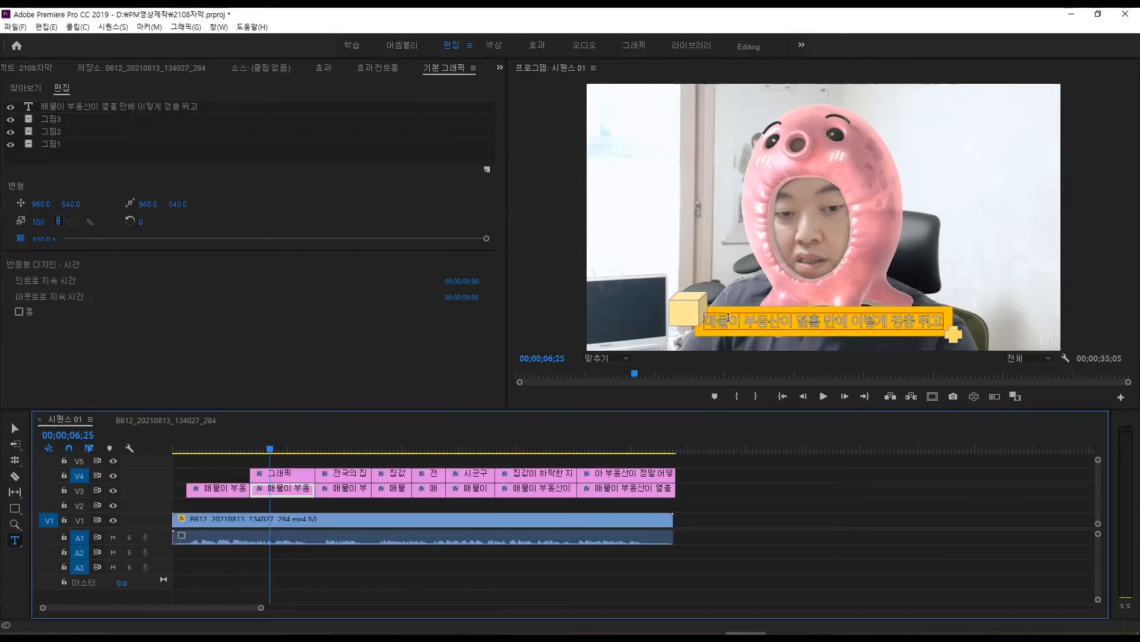
{"action": "key", "text": "v"}
{"action": "left_click", "coordinate": [746, 323]}
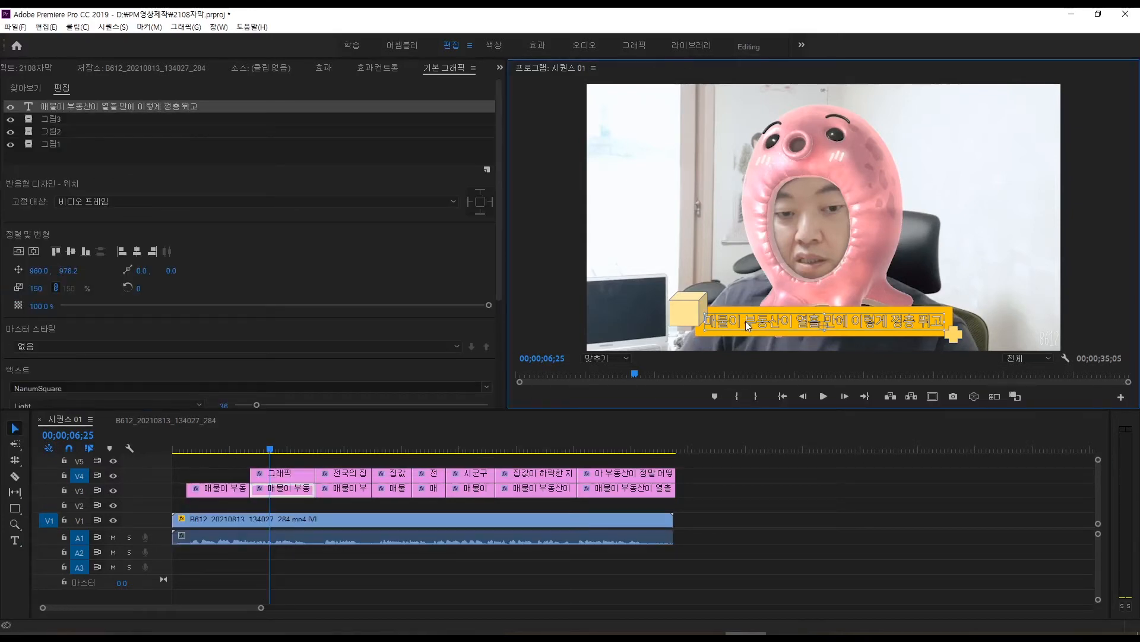
{"action": "double_click", "coordinate": [746, 321]}
{"action": "key", "text": "ctrl+v"}
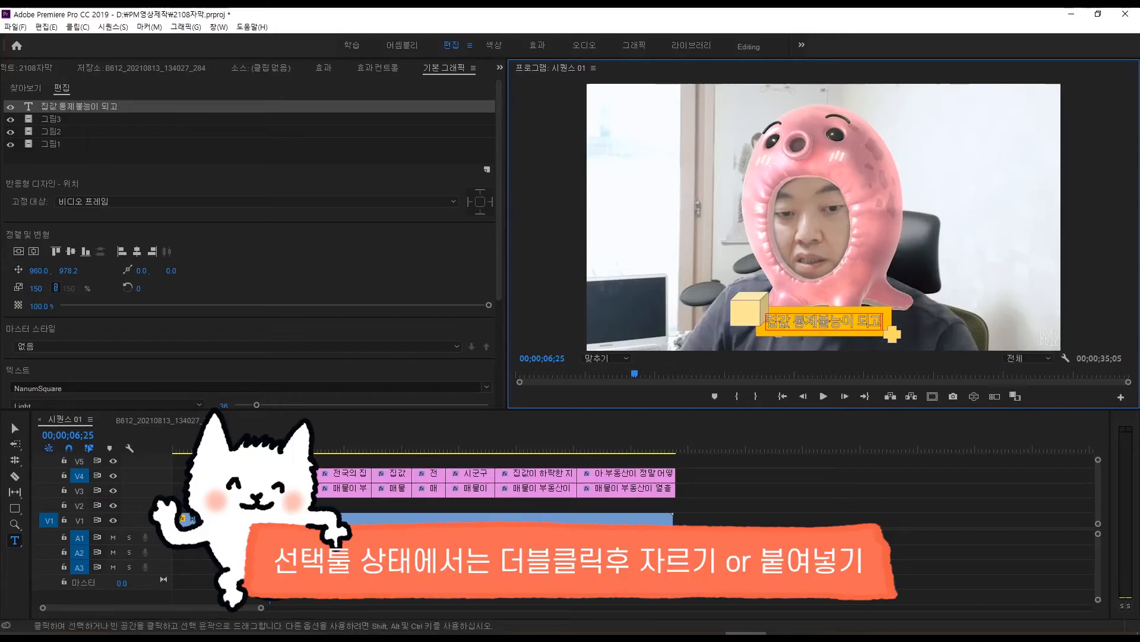
{"action": "key", "text": "Escape"}
Step: Move the text 전국의 집값 상승세가 from its V4 clip into the V3 clip beneath, replacing all its text and removing the V4 clip
{"action": "left_click", "coordinate": [350, 471]}
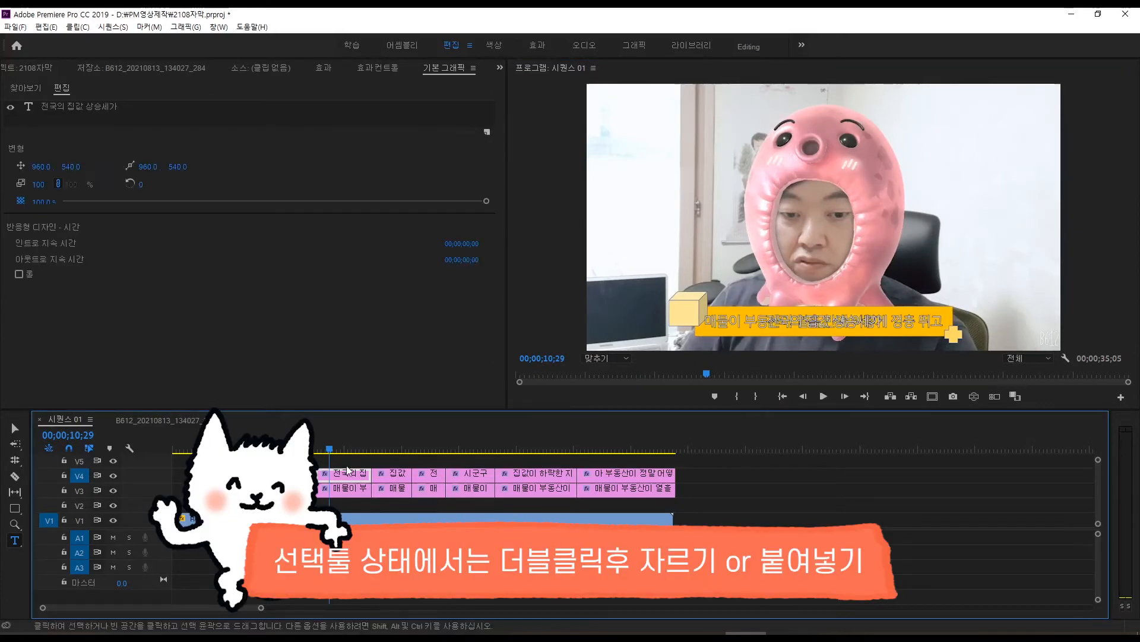
{"action": "key", "text": "v"}
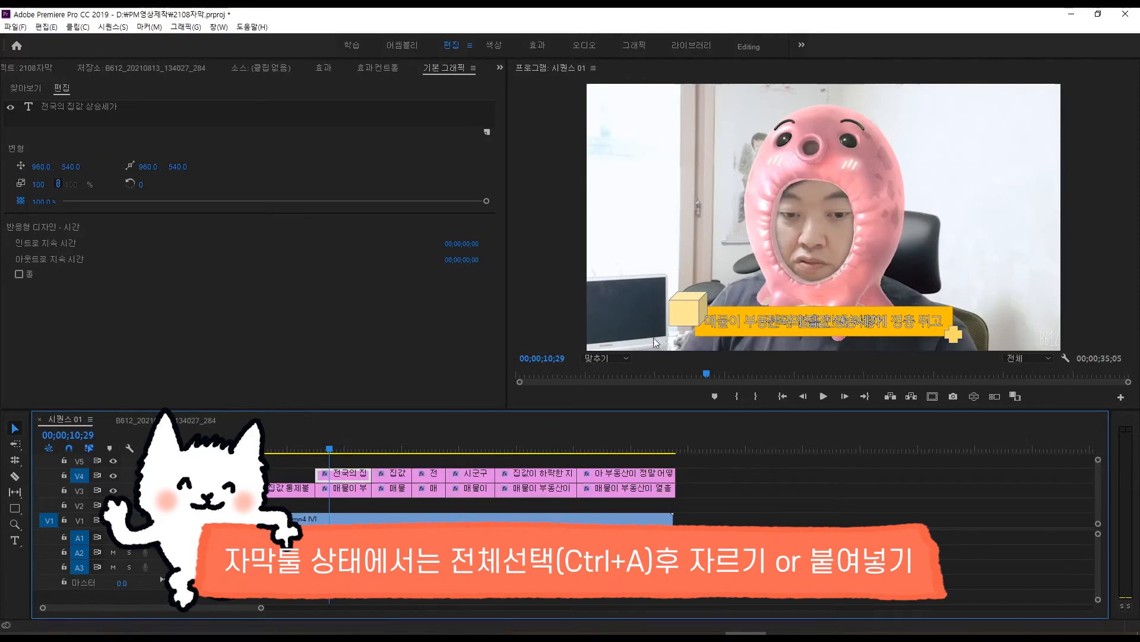
{"action": "left_click", "coordinate": [803, 319]}
{"action": "double_click", "coordinate": [804, 320]}
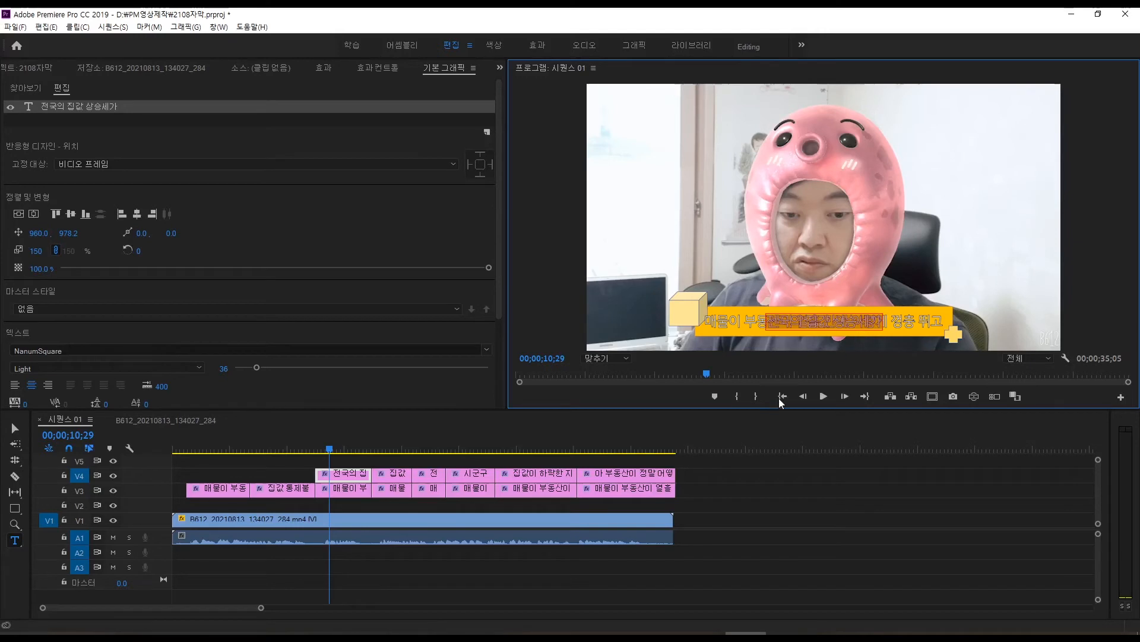
{"action": "key", "text": "BackSpace"}
{"action": "left_click", "coordinate": [342, 496]}
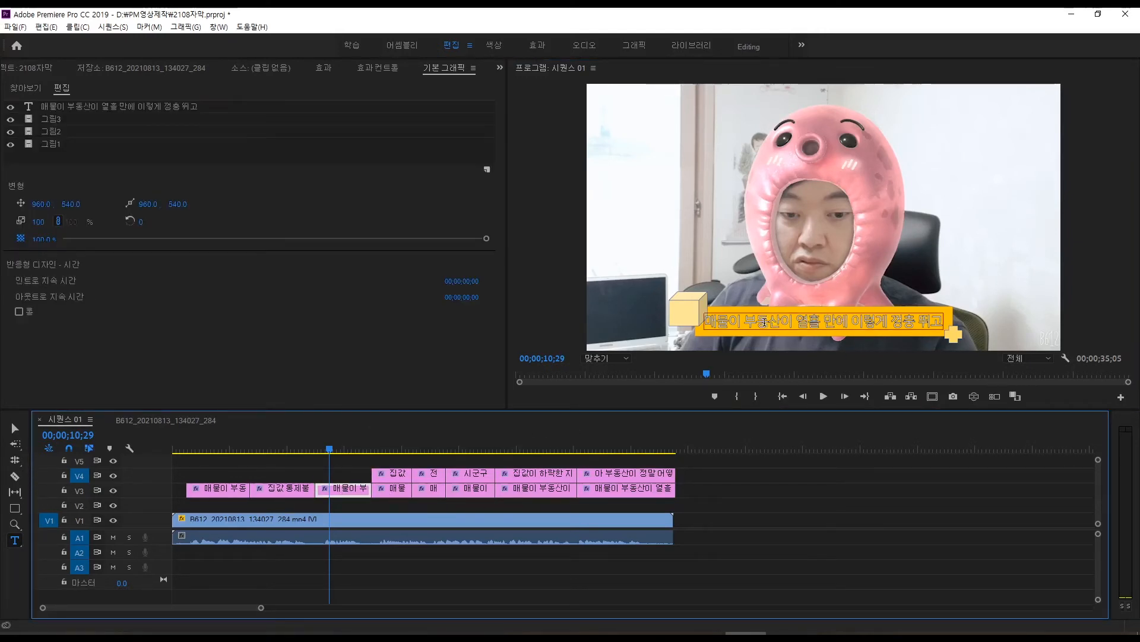
{"action": "left_click", "coordinate": [763, 322]}
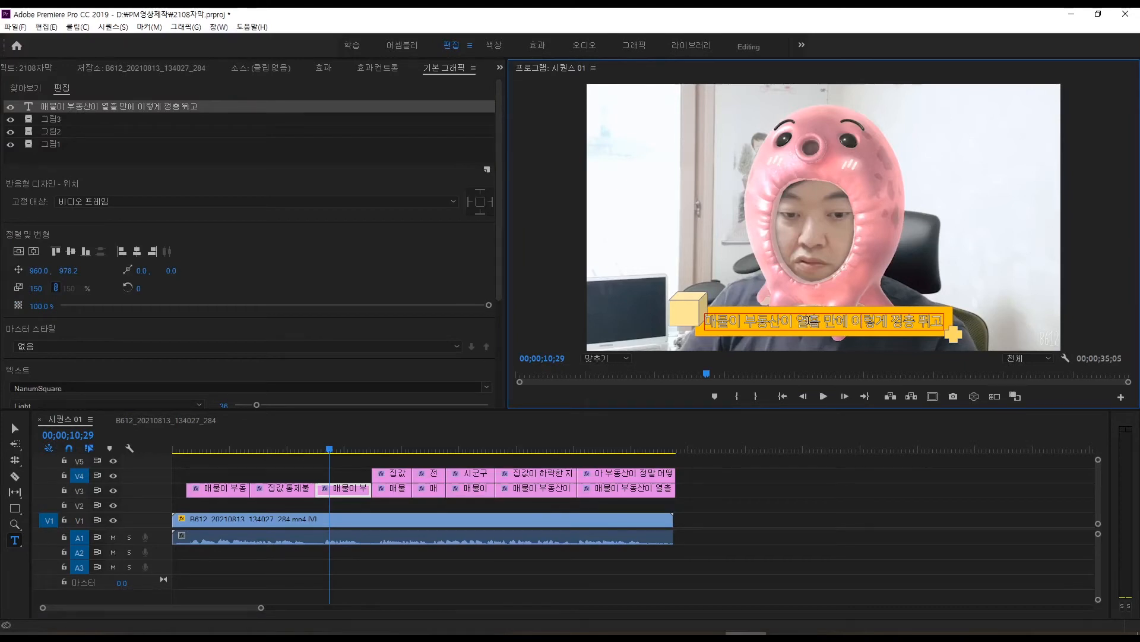
{"action": "type", "text": "V"}
{"action": "key", "text": "ctrl+a"}
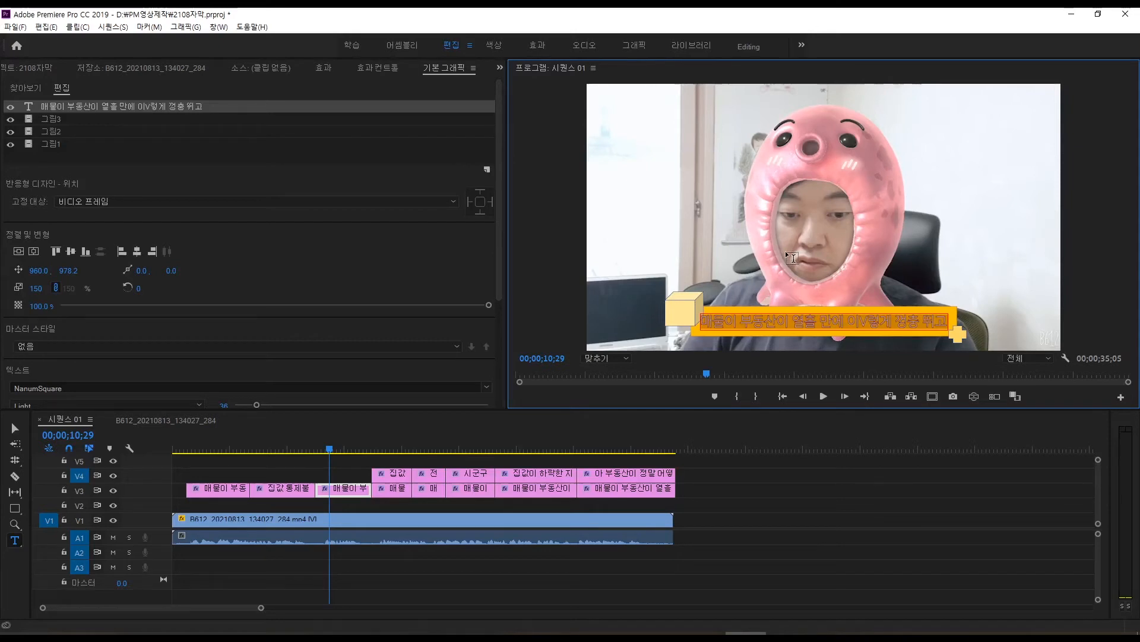
{"action": "key", "text": "ctrl+v"}
Step: Cut 집값 상승세가 전국을 휘감고 있다고 합니다 from its V4 clip and paste it over the text of the V3 clip beneath
{"action": "left_click", "coordinate": [392, 451]}
{"action": "left_click", "coordinate": [395, 474]}
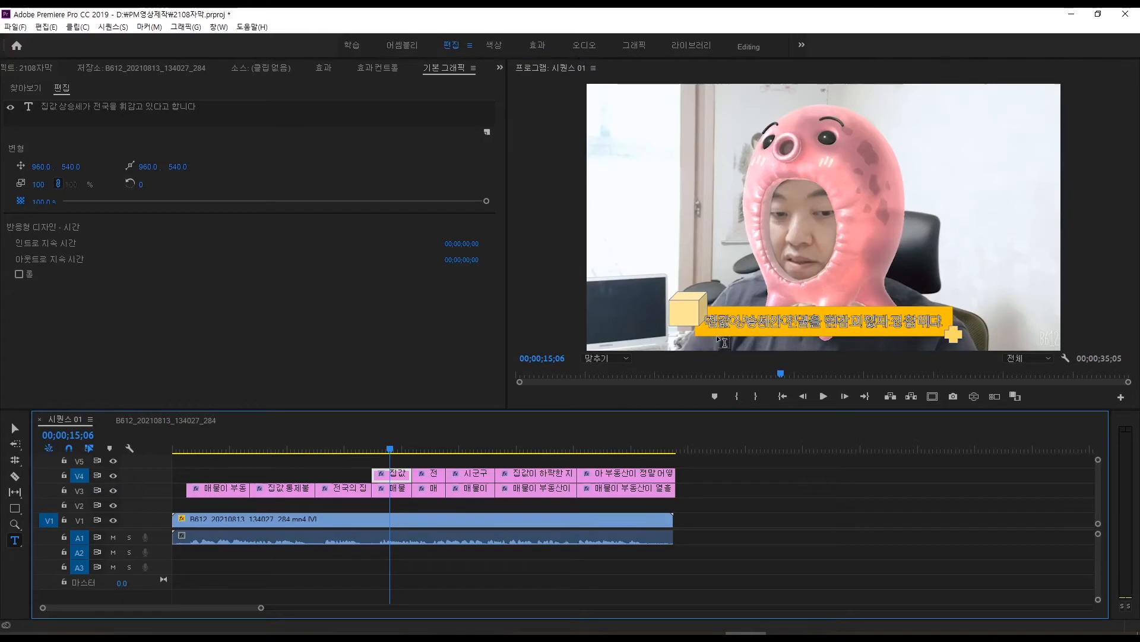
{"action": "key", "text": "v"}
{"action": "double_click", "coordinate": [810, 322]}
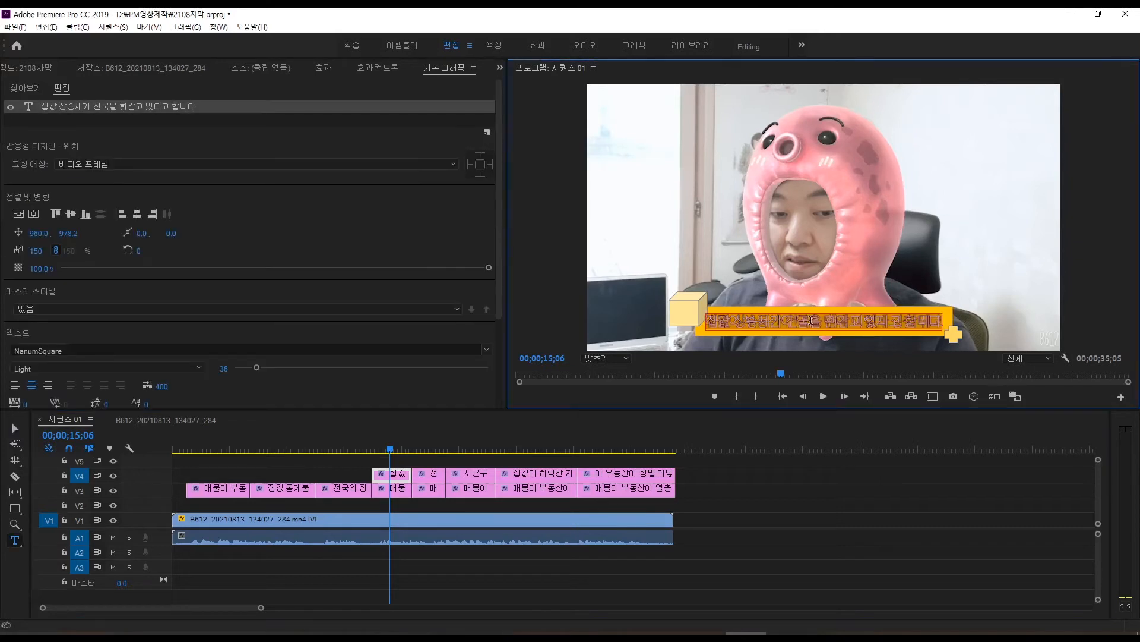
{"action": "key", "text": "BackSpace"}
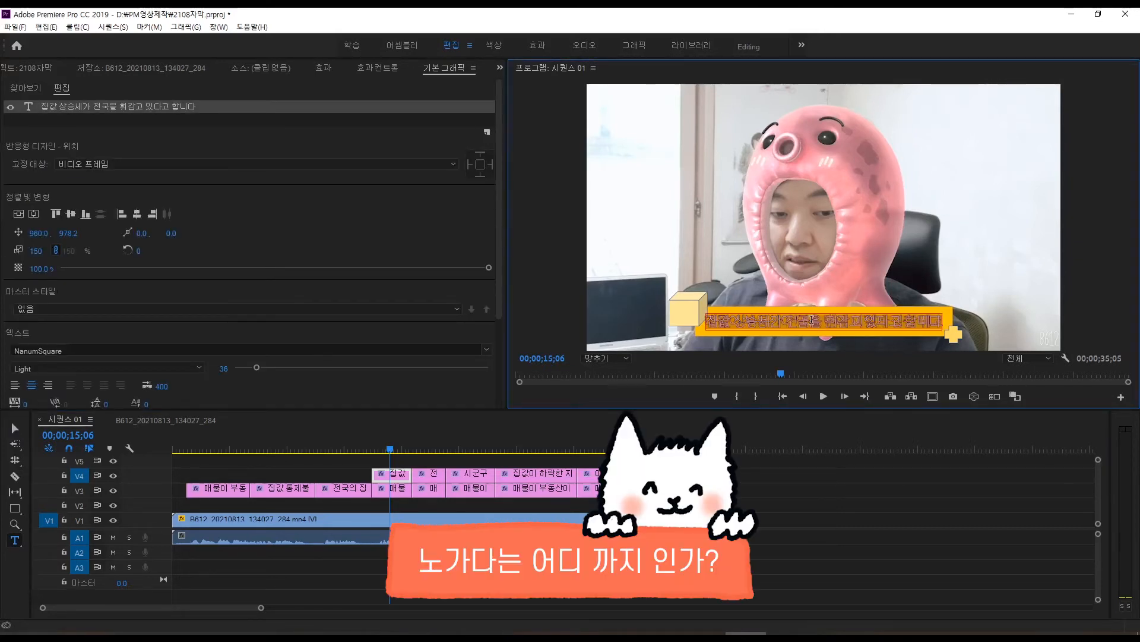
{"action": "left_click", "coordinate": [393, 488]}
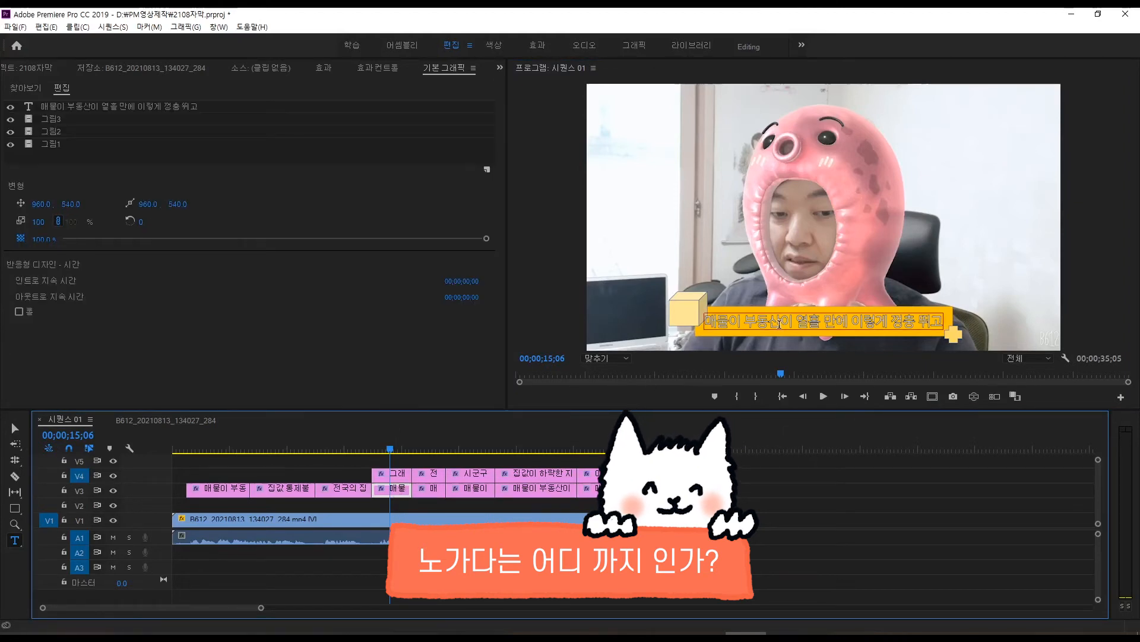
{"action": "key", "text": "v"}
{"action": "double_click", "coordinate": [780, 323]}
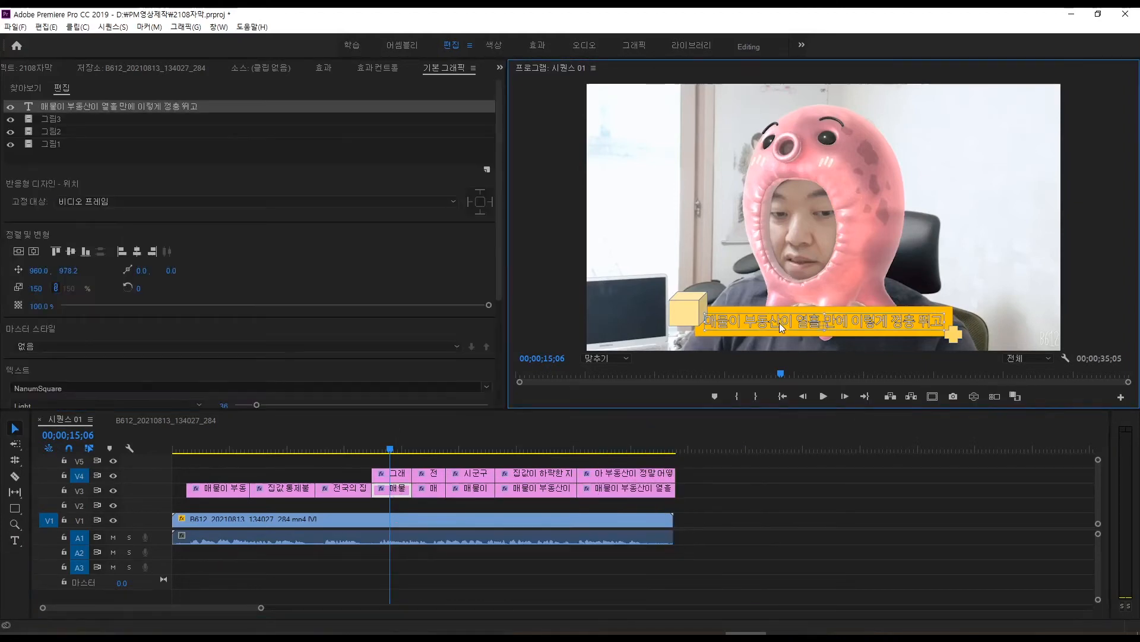
{"action": "key", "text": "BackSpace"}
{"action": "key", "text": "ctrl+v"}
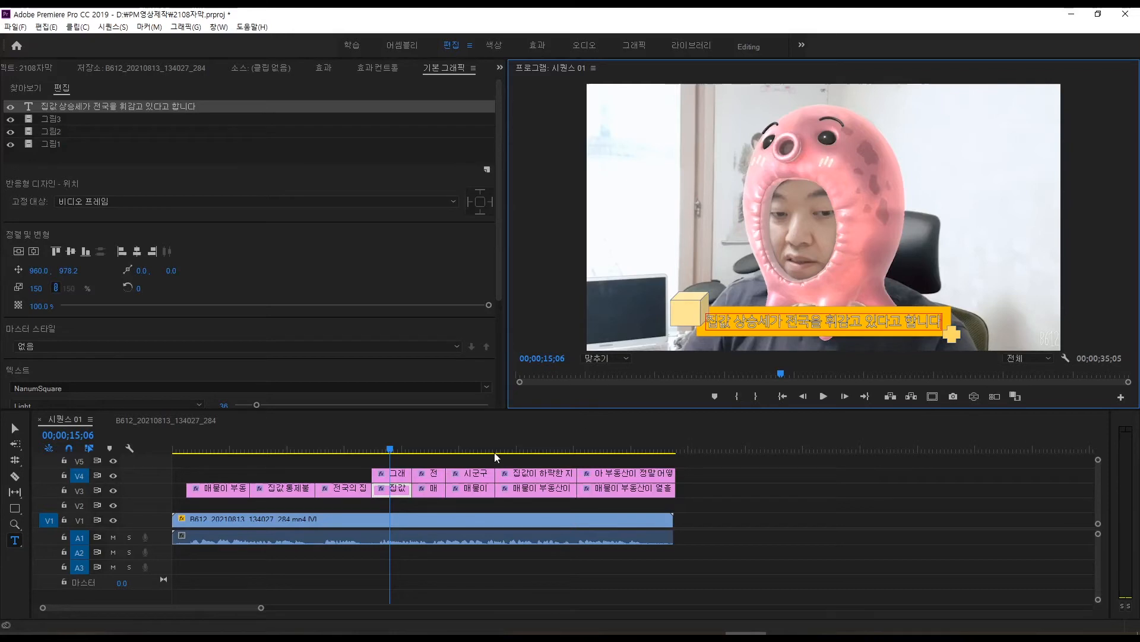
Step: Cut 전국 176개 from its V4 clip and paste it over the text of the V3 clip beneath
{"action": "left_click", "coordinate": [426, 444]}
{"action": "key", "text": "v"}
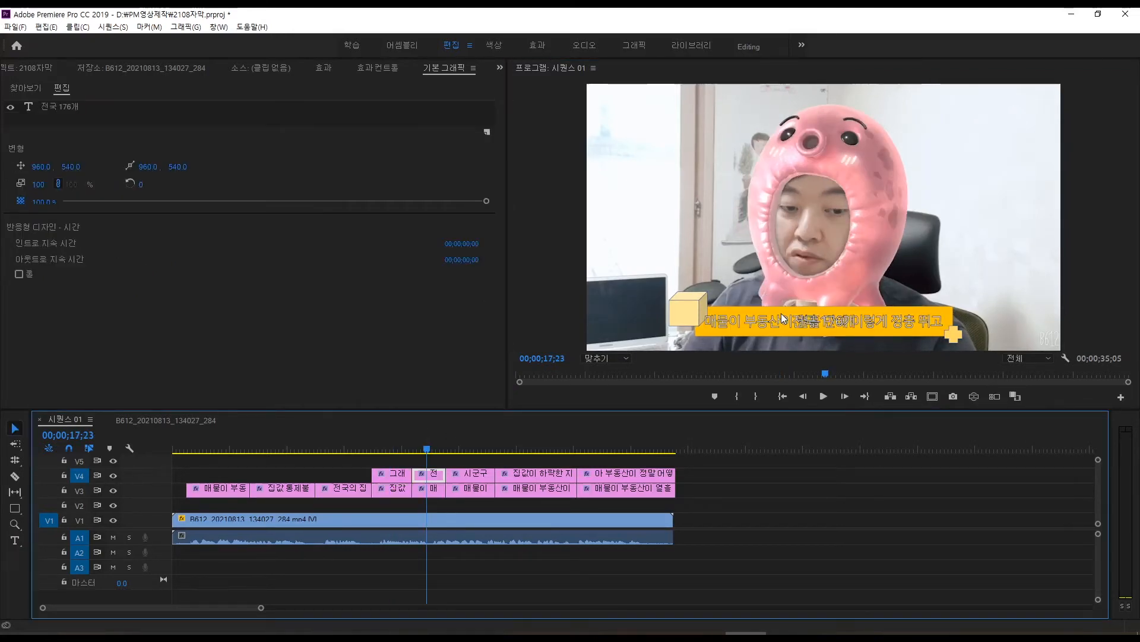
{"action": "double_click", "coordinate": [785, 319]}
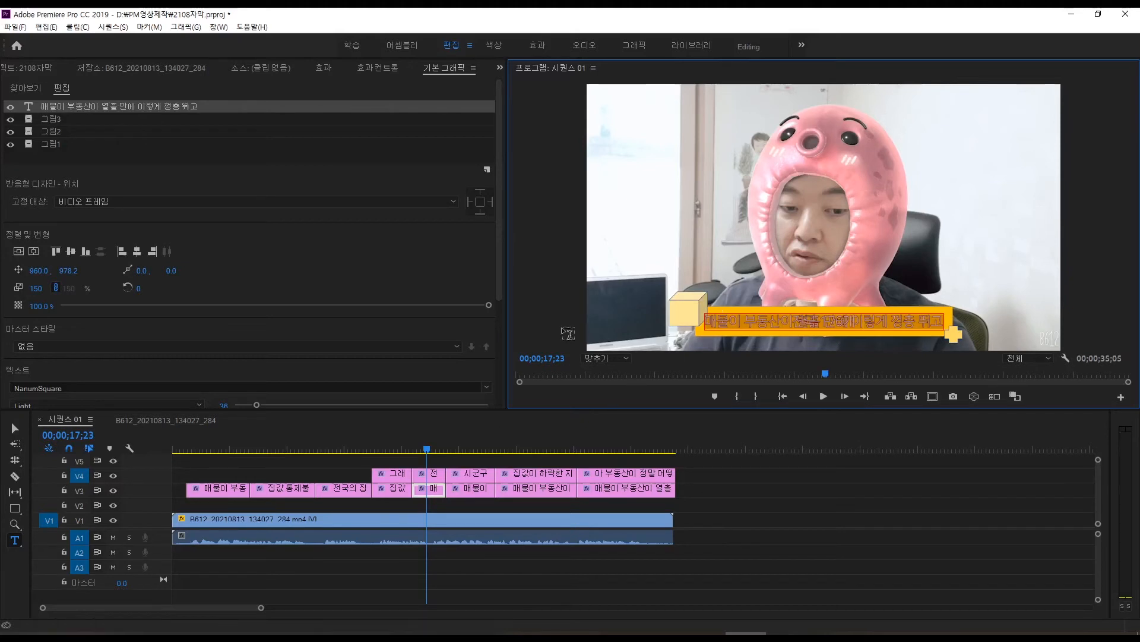
{"action": "left_click", "coordinate": [436, 478]}
{"action": "key", "text": "v"}
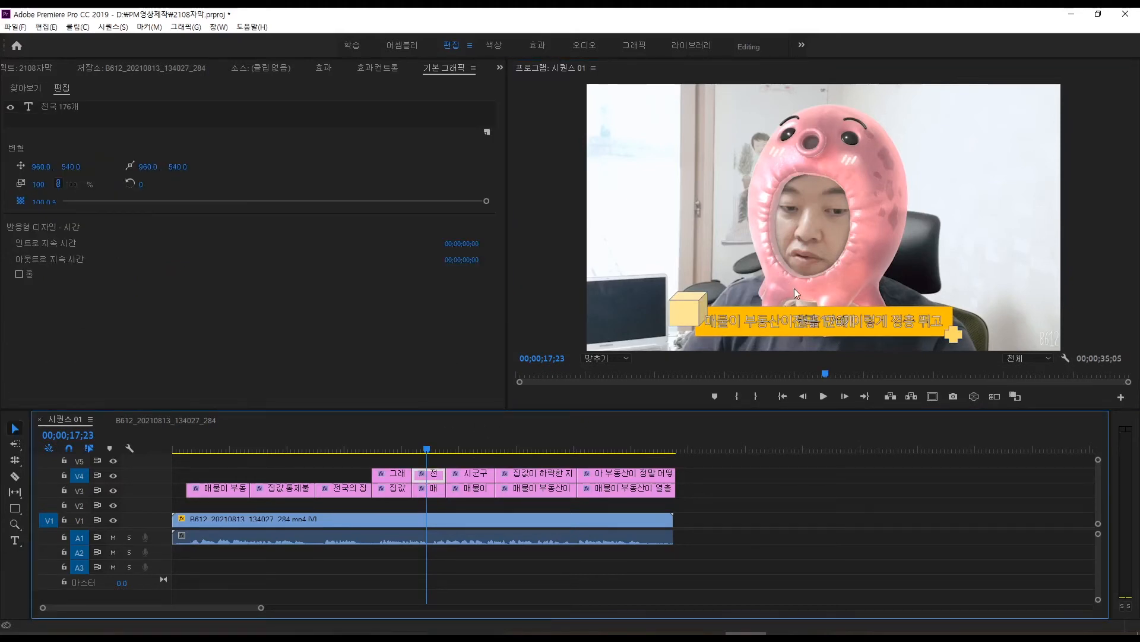
{"action": "double_click", "coordinate": [817, 320]}
{"action": "key", "text": "BackSpace"}
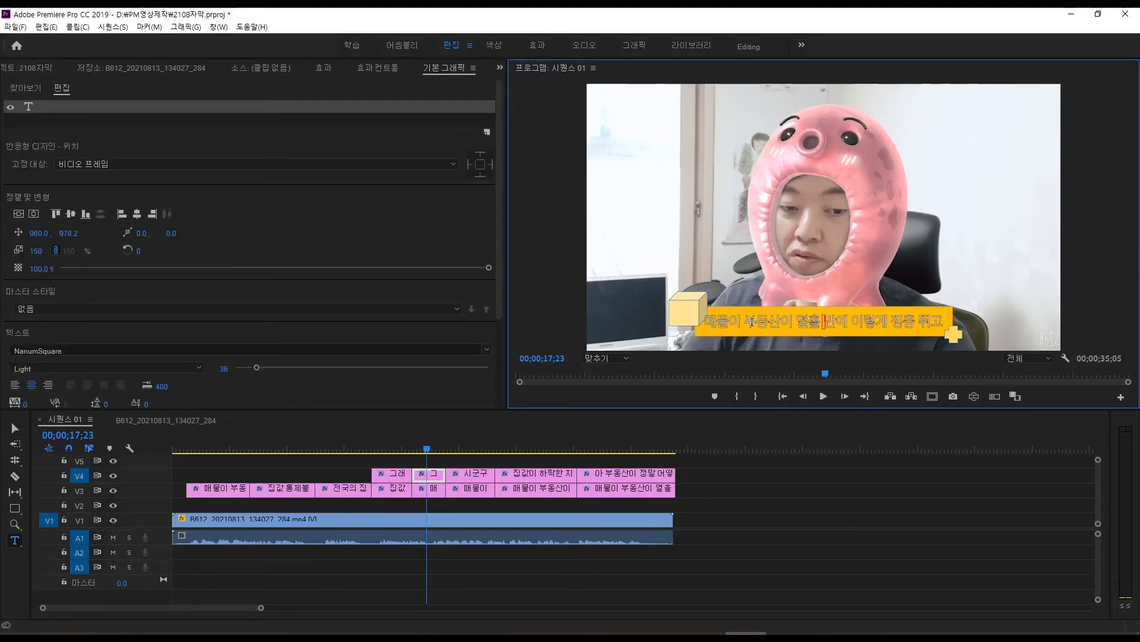
{"action": "left_click", "coordinate": [429, 488]}
{"action": "key", "text": "v"}
{"action": "double_click", "coordinate": [751, 321]}
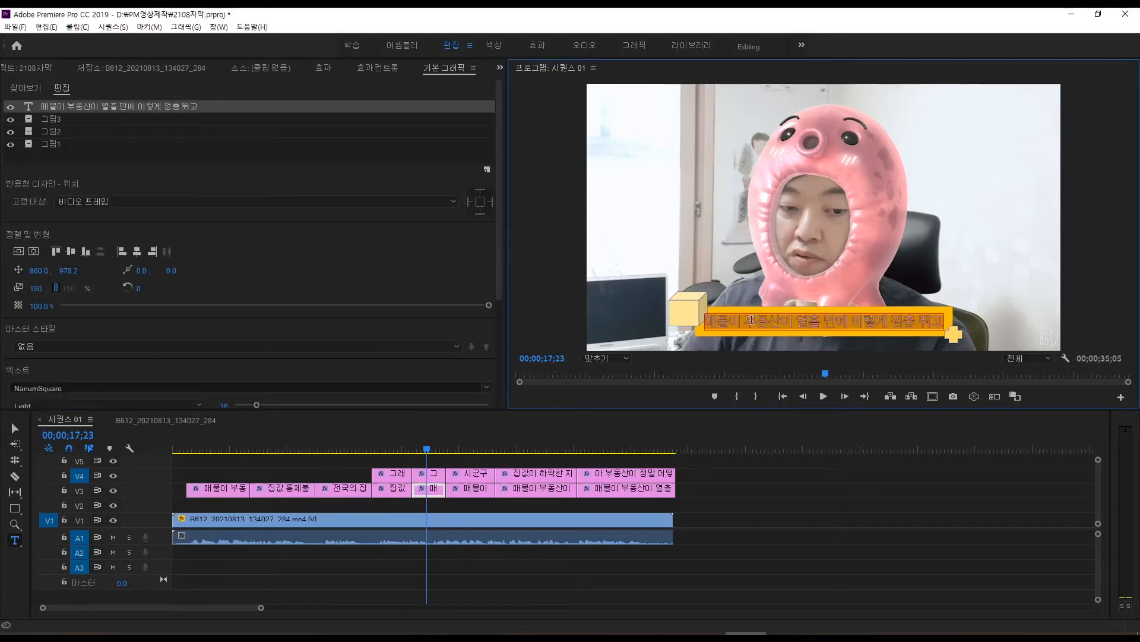
{"action": "key", "text": "BackSpace"}
Step: Cut 시군구 중 이번 주 from its V4 clip and paste it over the text of the V3 clip beneath
{"action": "left_click", "coordinate": [465, 447]}
{"action": "key", "text": "v"}
{"action": "double_click", "coordinate": [796, 320]}
{"action": "key", "text": "ctrl+c"}
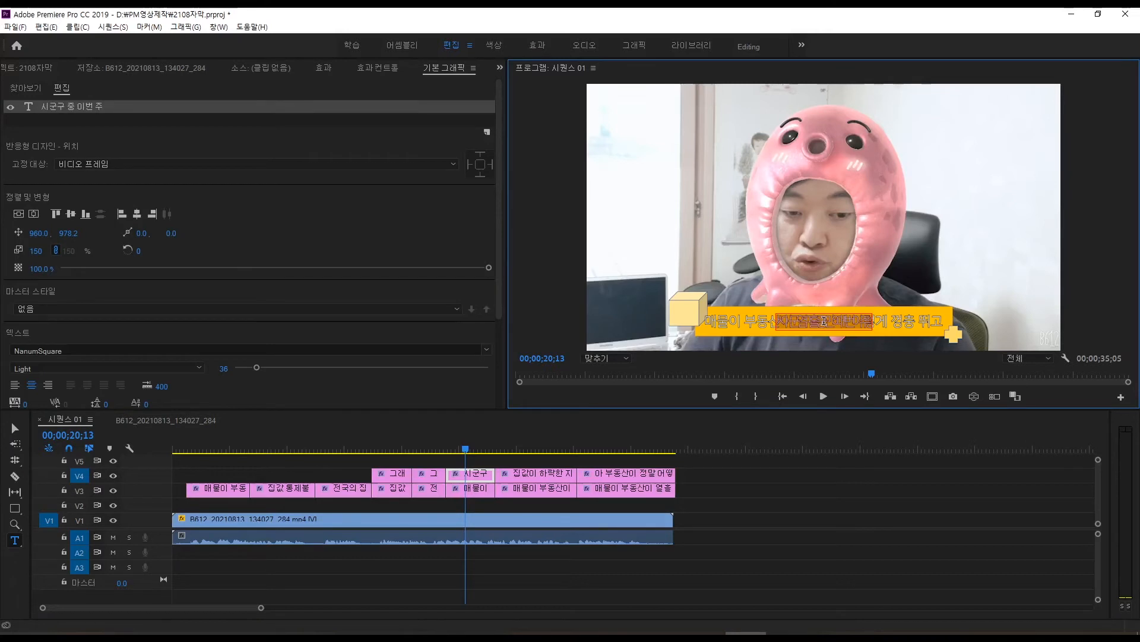
{"action": "key", "text": "BackSpace"}
{"action": "key", "text": "v"}
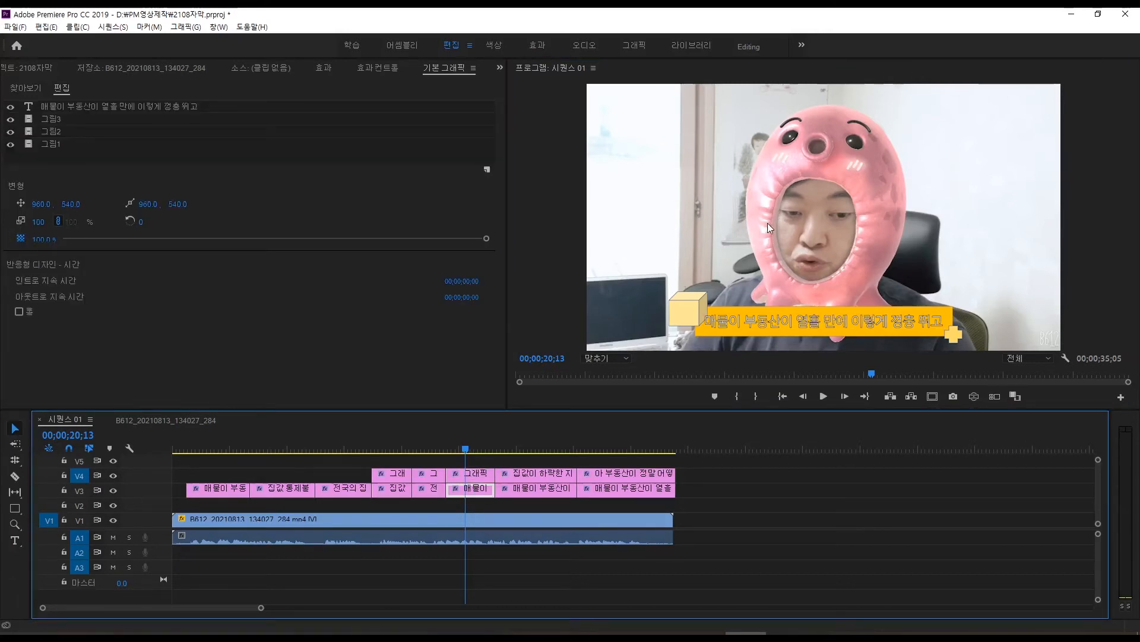
{"action": "double_click", "coordinate": [815, 321]}
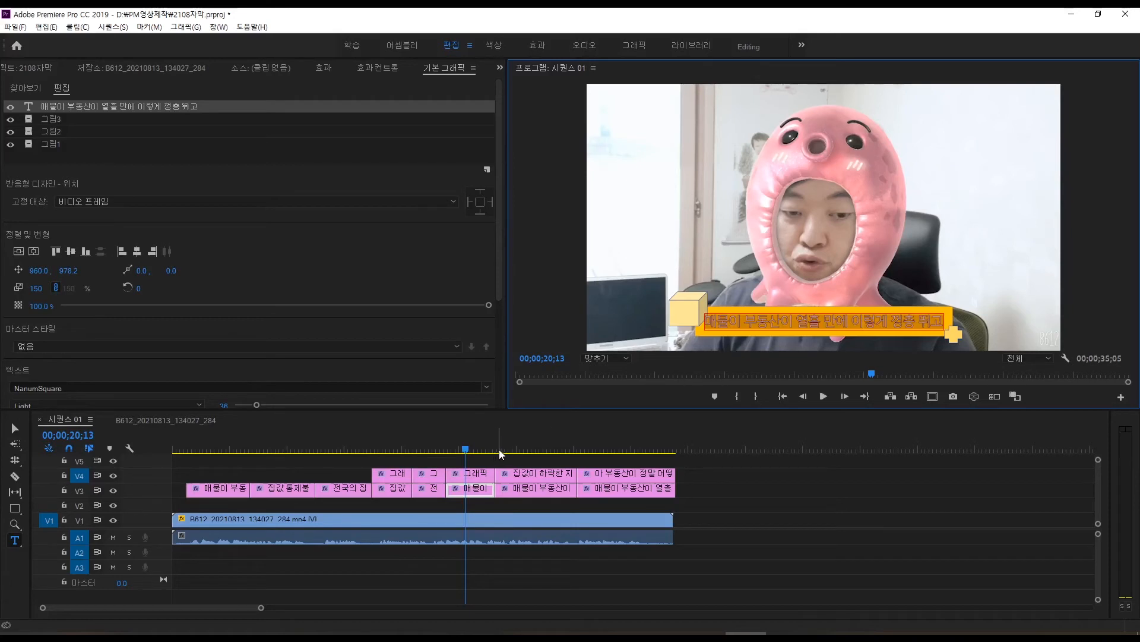
{"action": "key", "text": "ctrl+v"}
{"action": "type", "text": "V"}
{"action": "key", "text": "BackSpace"}
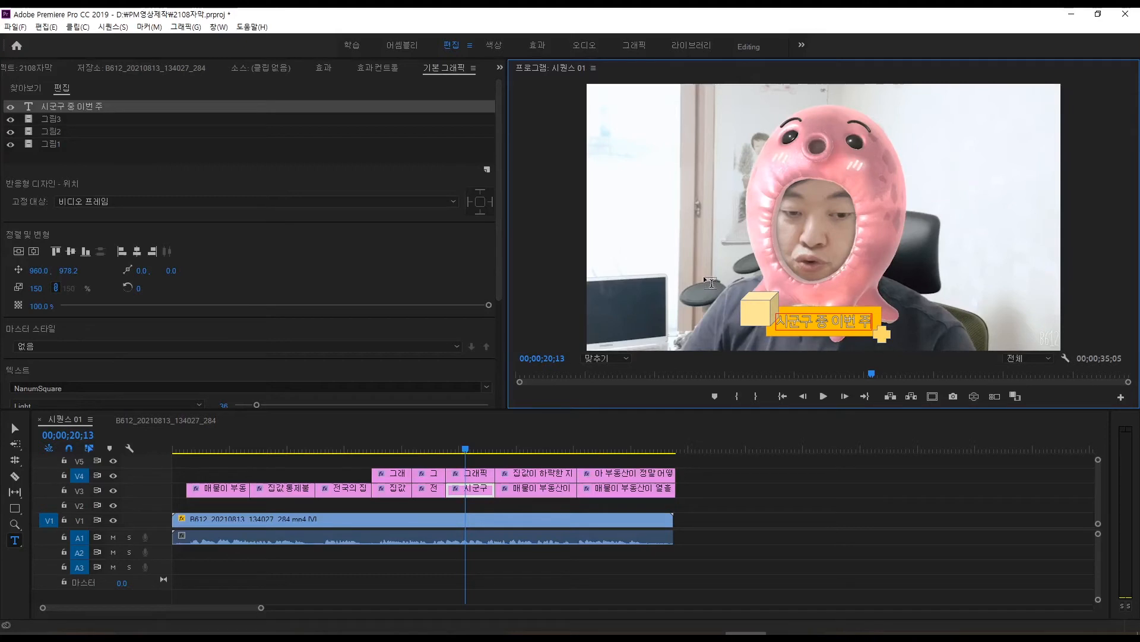
Step: Cut 집값이 하락한 지역은 단 한곳 뿐이었다 from its V4 clip and paste it over the text of the V3 clip beneath
{"action": "left_click", "coordinate": [530, 447]}
{"action": "triple_click", "coordinate": [818, 319]}
{"action": "key", "text": "ctrl+c"}
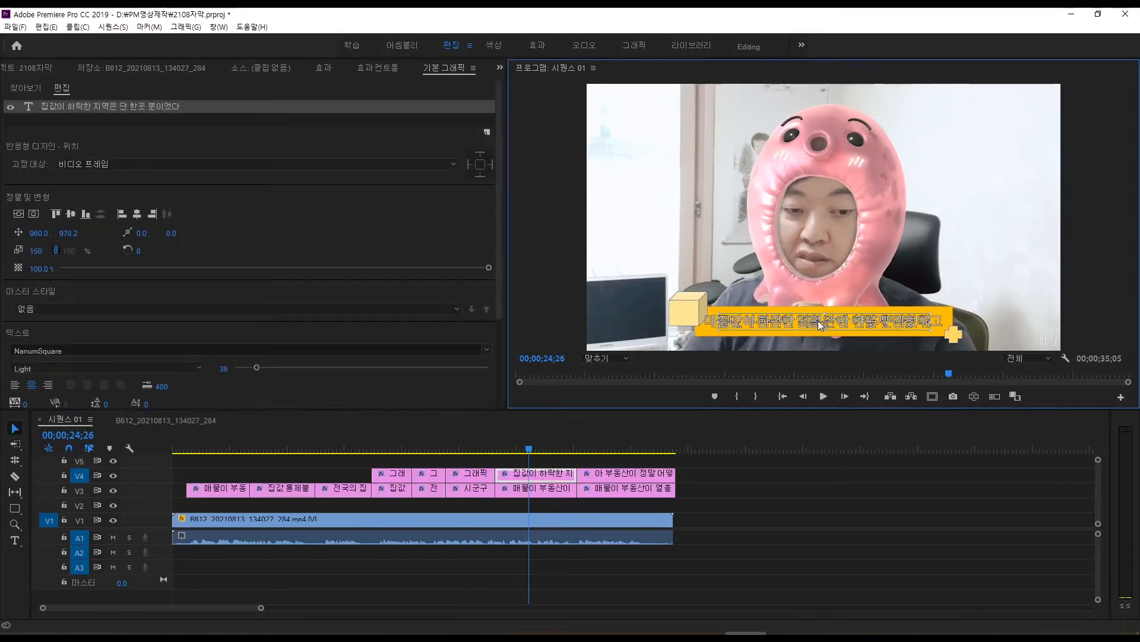
{"action": "key", "text": "BackSpace"}
{"action": "left_click", "coordinate": [532, 489]}
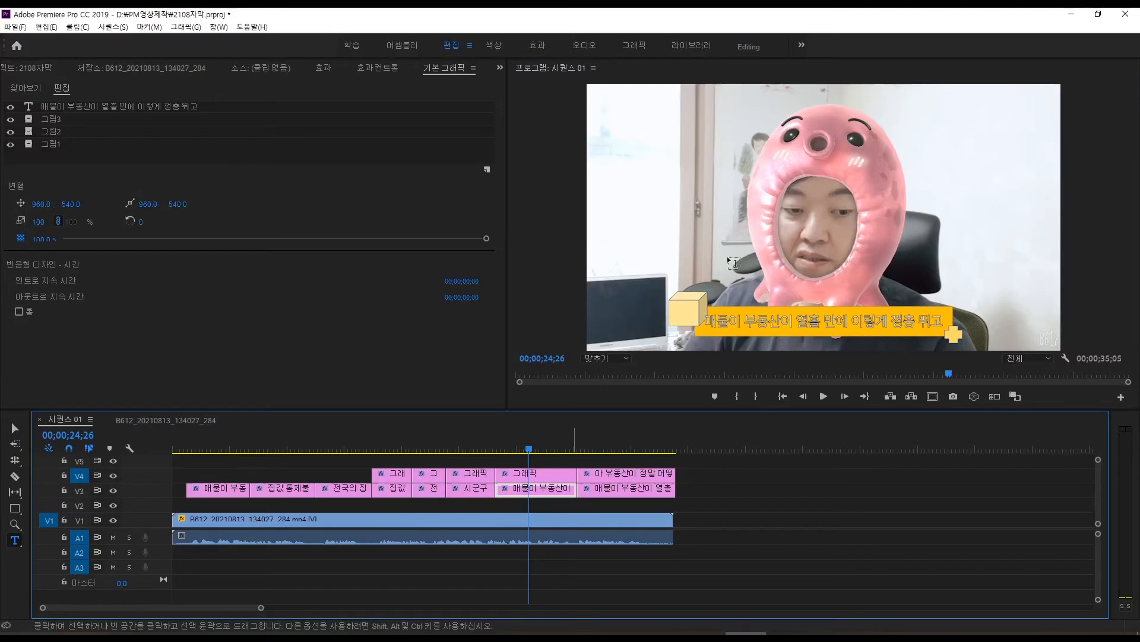
{"action": "key", "text": "v"}
{"action": "triple_click", "coordinate": [810, 321]}
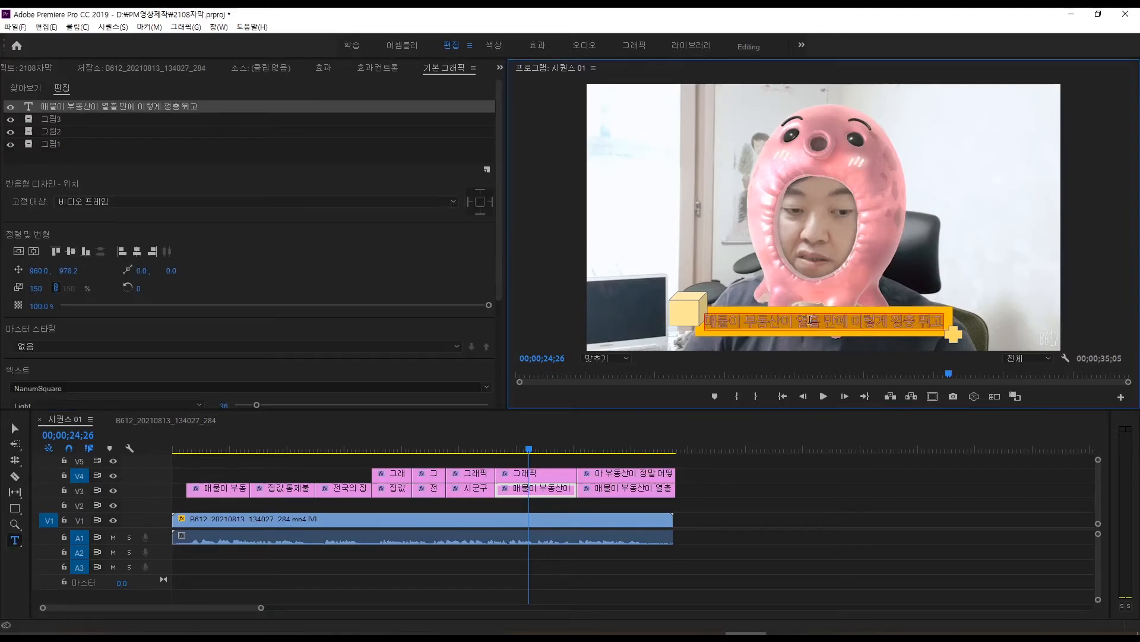
{"action": "key", "text": "ctrl+v"}
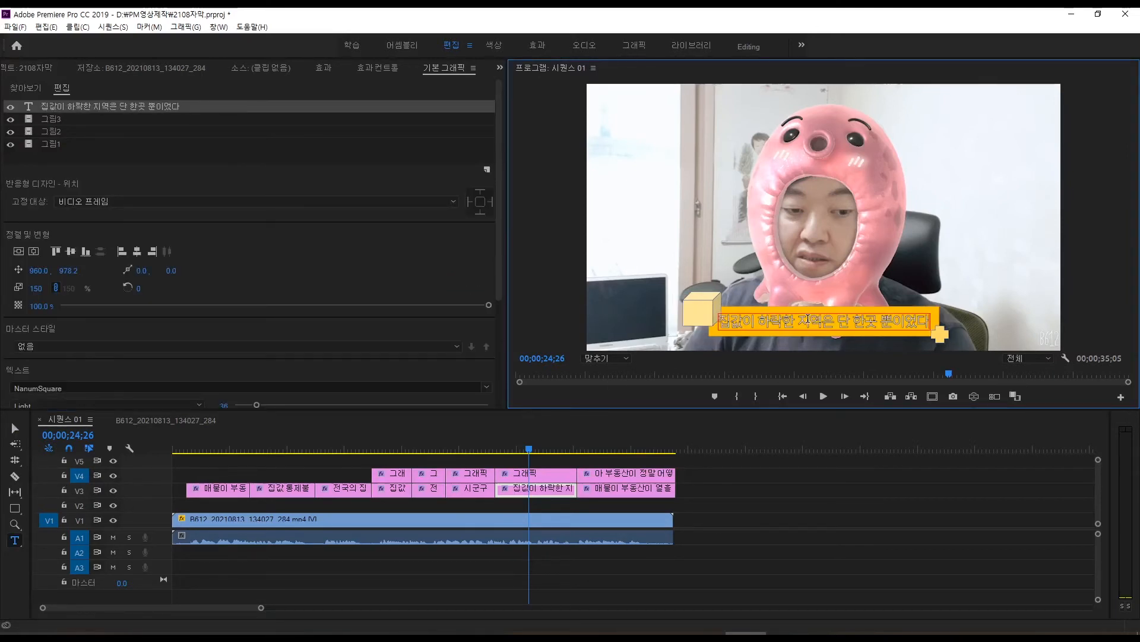
Step: Transfer 아 부동산이 정말 어떻게 될런지 걱정이 태산입니다 from its V4 clip into the V3 clip beneath, and delete all the emptied V4 clips
{"action": "left_click", "coordinate": [599, 447]}
{"action": "left_click", "coordinate": [615, 473]}
{"action": "key", "text": "v"}
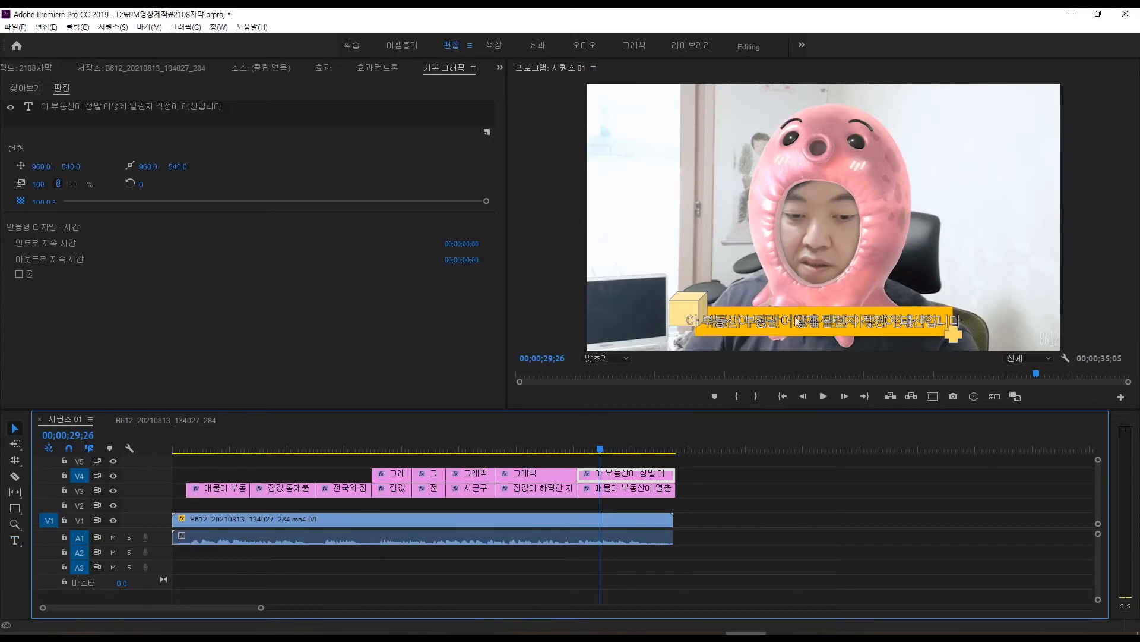
{"action": "triple_click", "coordinate": [810, 317]}
{"action": "key", "text": "BackSpace"}
{"action": "left_click", "coordinate": [620, 487]}
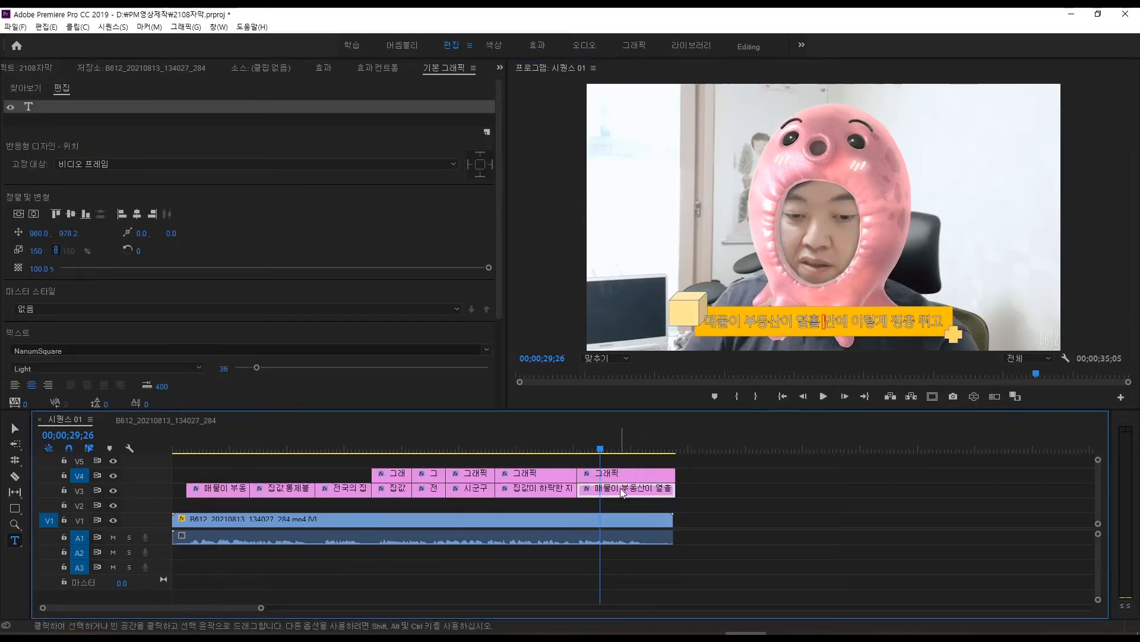
{"action": "triple_click", "coordinate": [797, 317]}
{"action": "type", "text": "아 부동산이 정말 어떻게 될런지 걱정이 태산입니다"}
{"action": "left_click_drag", "start_coordinate": [385, 456], "coordinate": [636, 470]}
{"action": "key", "text": "Delete"}
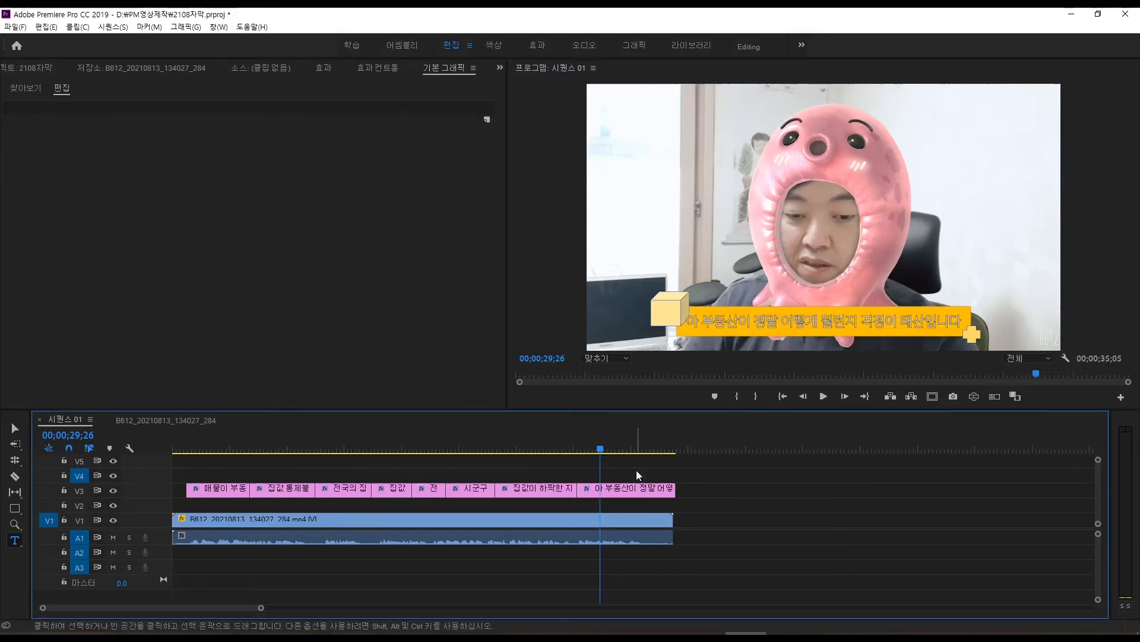
Step: Play parts of the sequence from the start through the last subtitle to check the transferred texts on V3
{"action": "key", "text": "Home"}
{"action": "key", "text": "space"}
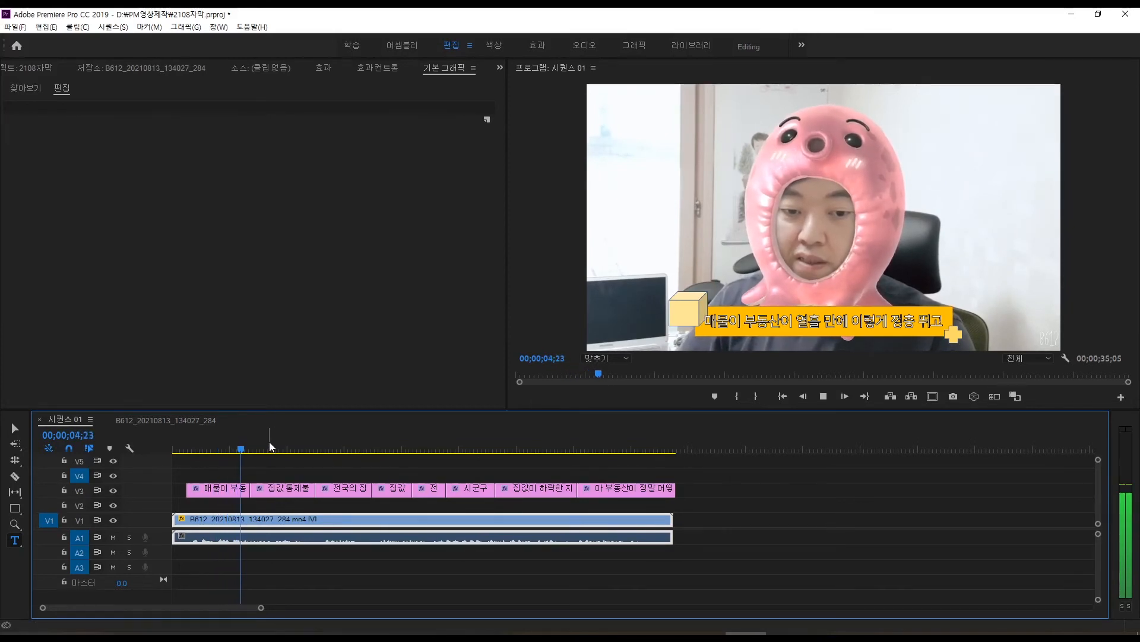
{"action": "left_click", "coordinate": [311, 449]}
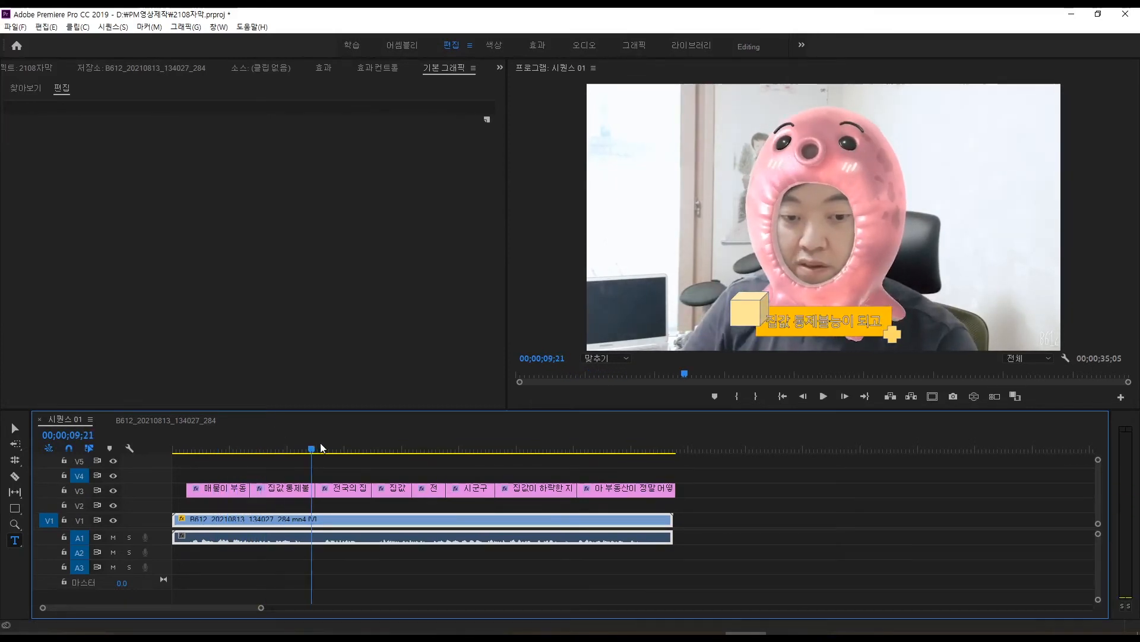
{"action": "key", "text": "space"}
{"action": "left_click", "coordinate": [358, 445]}
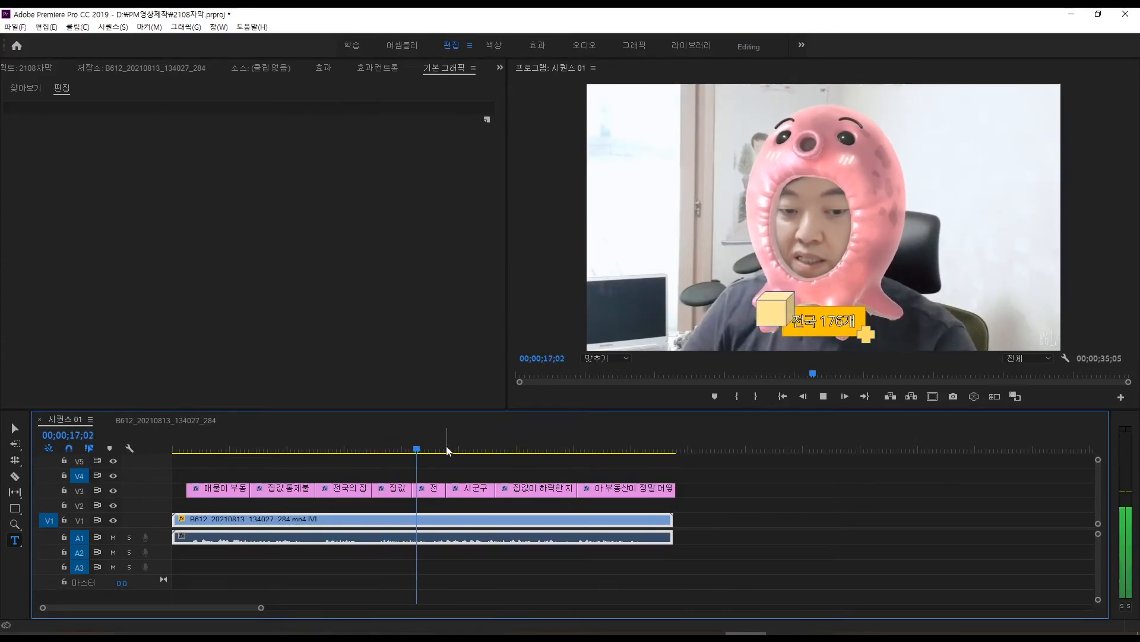
{"action": "left_click", "coordinate": [594, 449]}
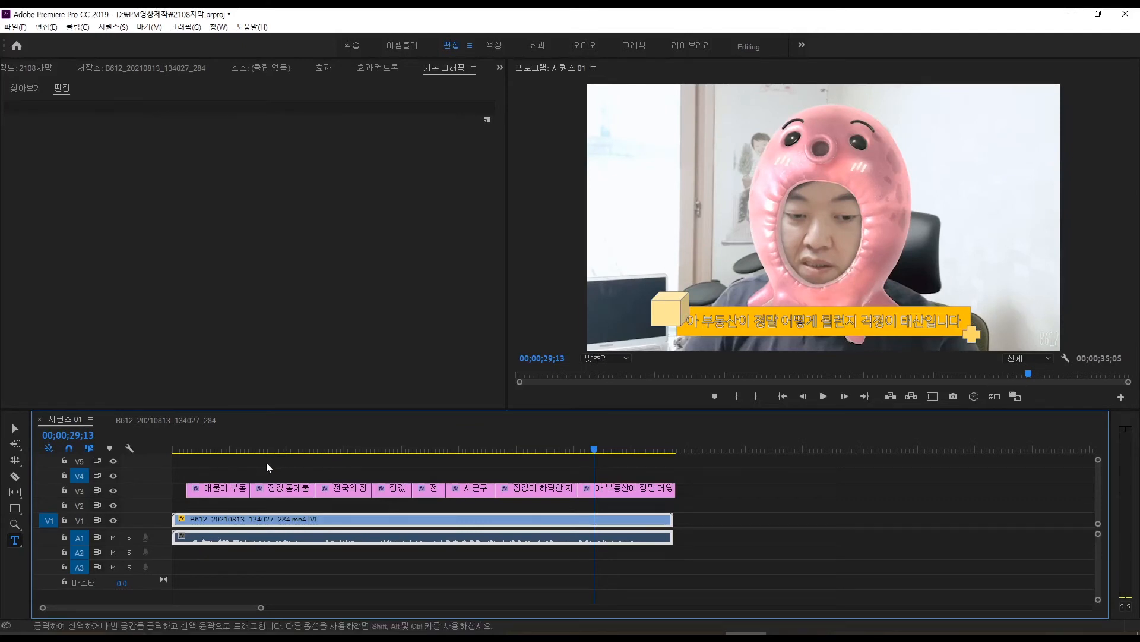
Step: Give the first subtitle's text a black fill with no stroke, and set its NanumSquare font style to Bold
{"action": "left_click", "coordinate": [208, 450]}
{"action": "left_click", "coordinate": [261, 465]}
{"action": "key", "text": "v"}
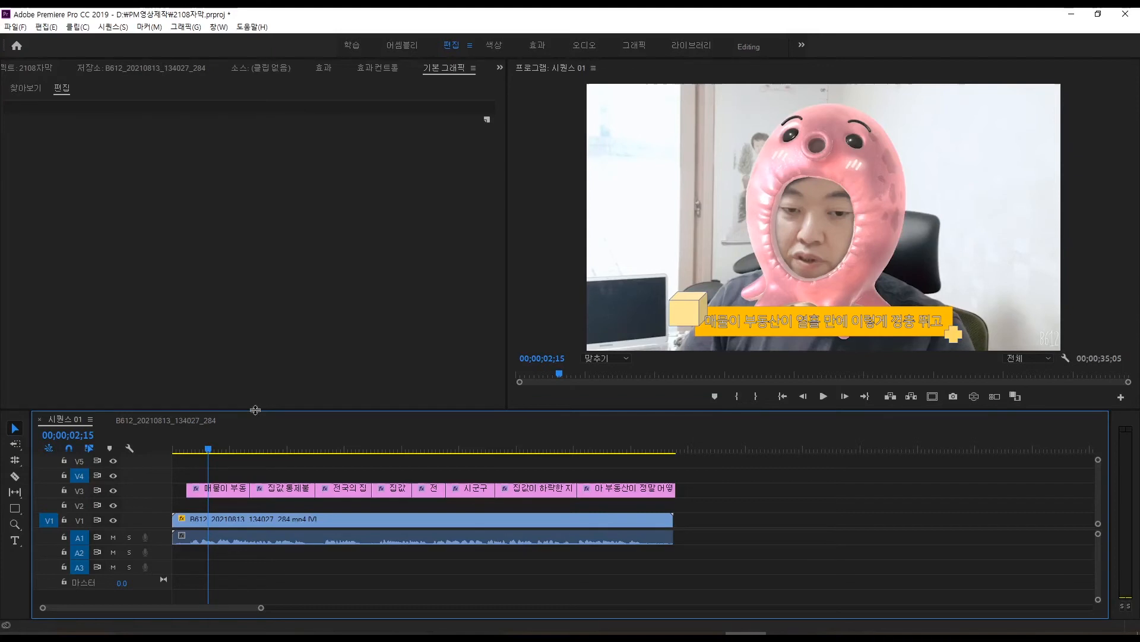
{"action": "left_click", "coordinate": [765, 329]}
{"action": "scroll", "coordinate": [336, 271], "scroll_direction": "down", "scroll_amount": 3}
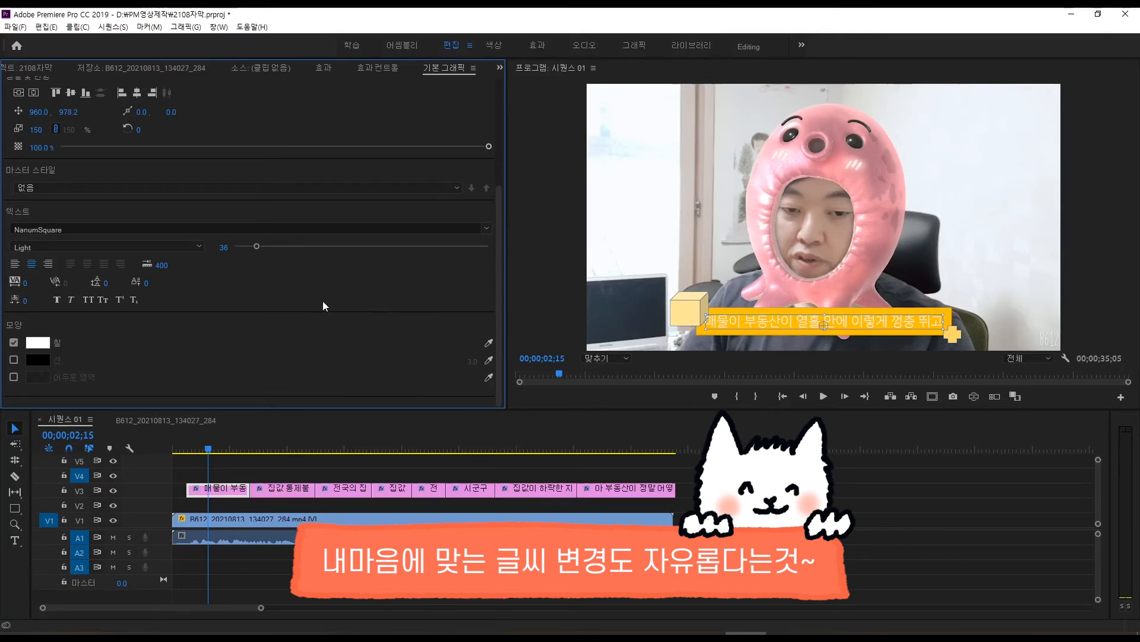
{"action": "left_click", "coordinate": [37, 359]}
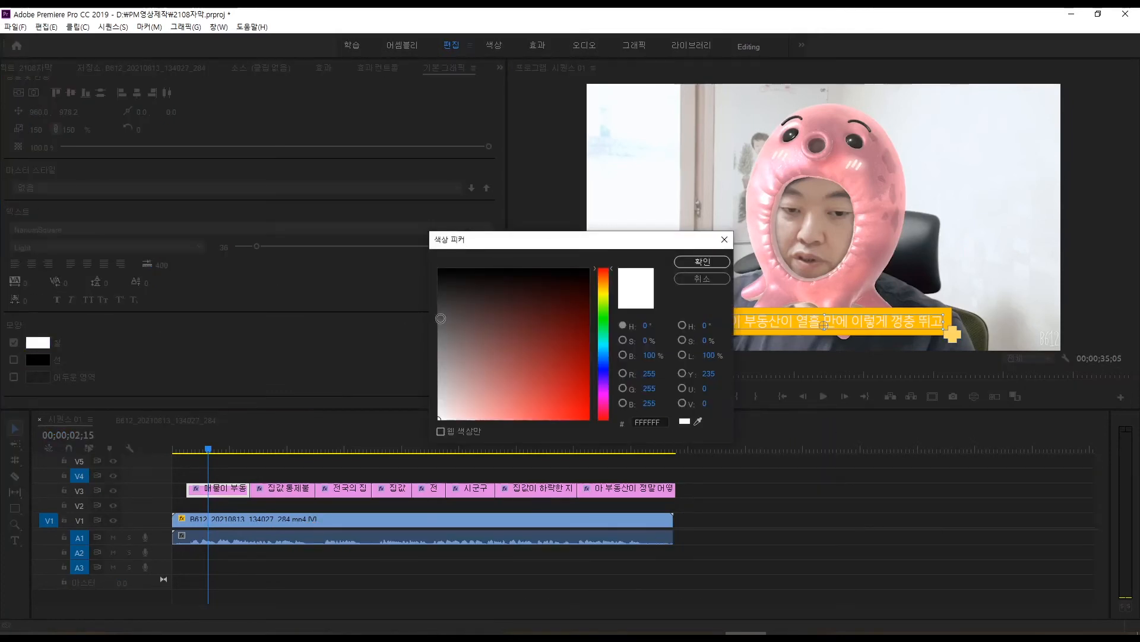
{"action": "left_click", "coordinate": [699, 264]}
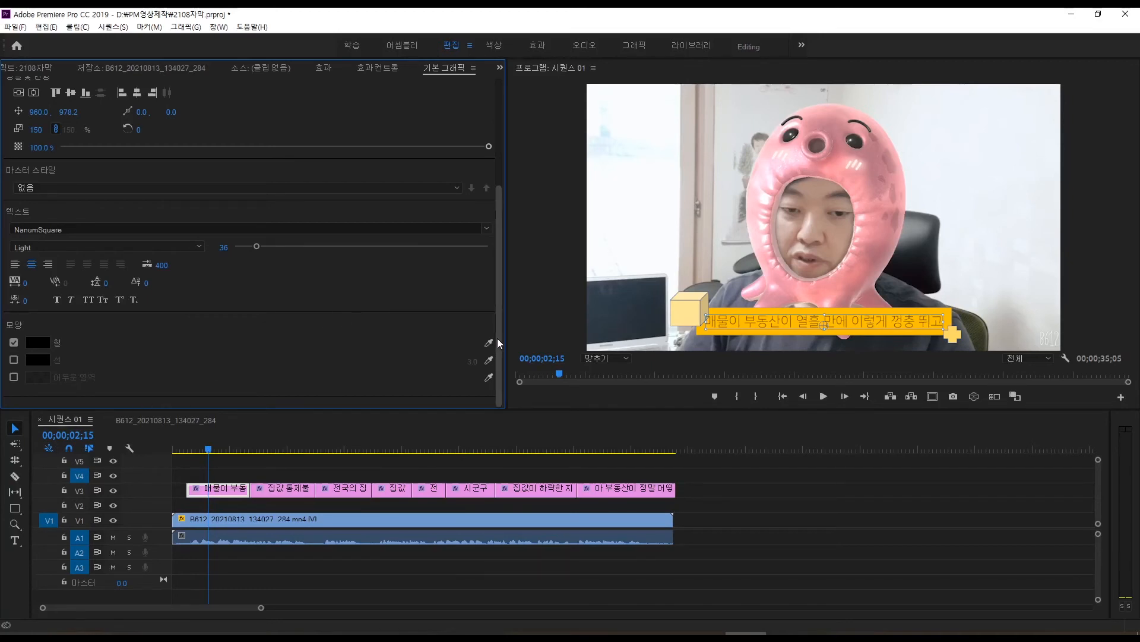
{"action": "scroll", "coordinate": [67, 251], "scroll_direction": "down", "scroll_amount": 1}
{"action": "key", "text": "Up"}
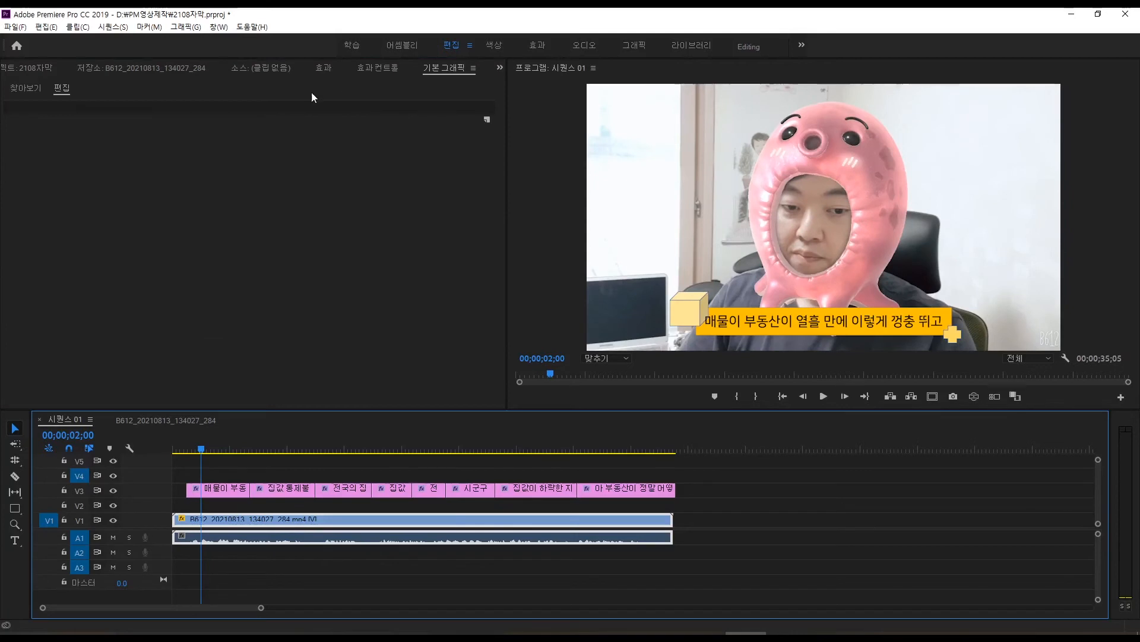
Step: Create a master text style named 부동매물 from the first subtitle clip's text layer
{"action": "left_click", "coordinate": [368, 68]}
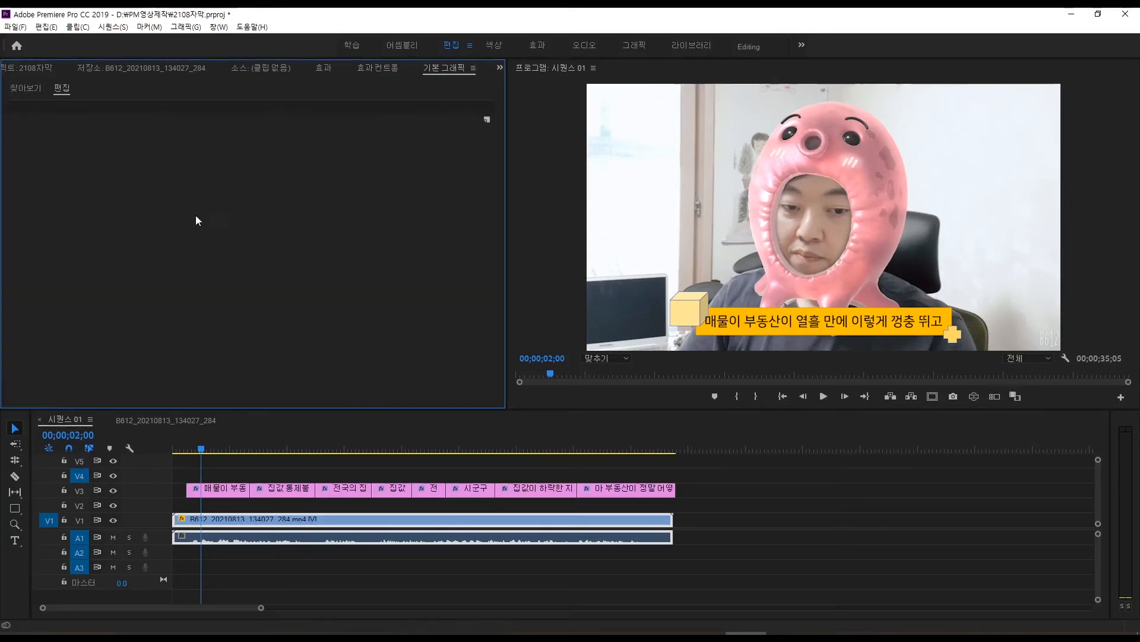
{"action": "left_click", "coordinate": [238, 488]}
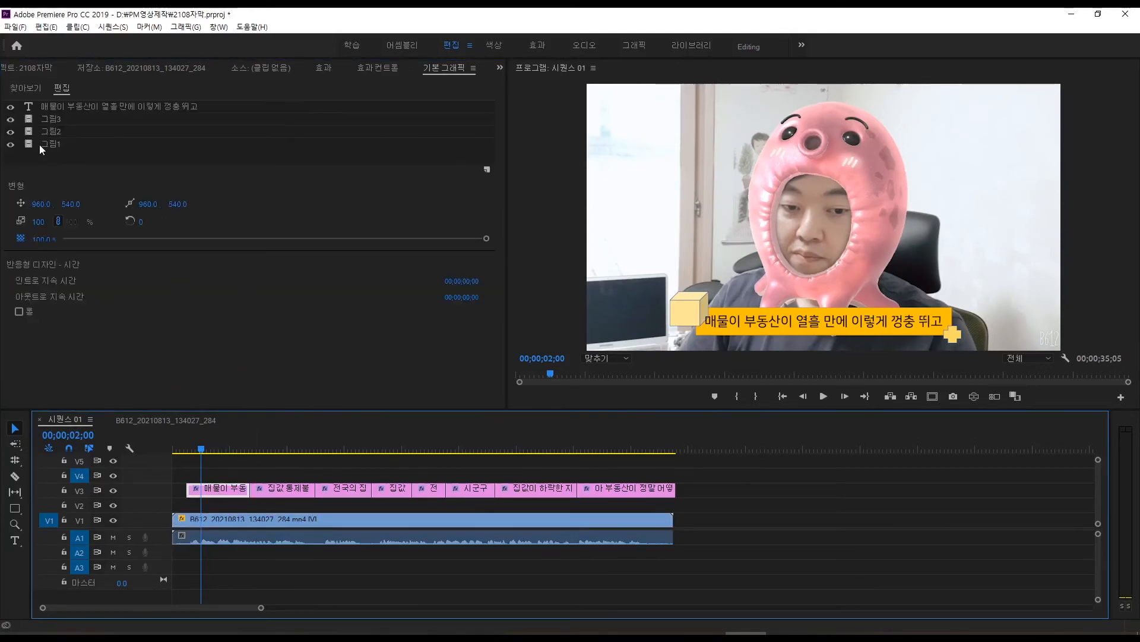
{"action": "left_click", "coordinate": [79, 108]}
{"action": "scroll", "coordinate": [501, 291], "scroll_direction": "down", "scroll_amount": 3}
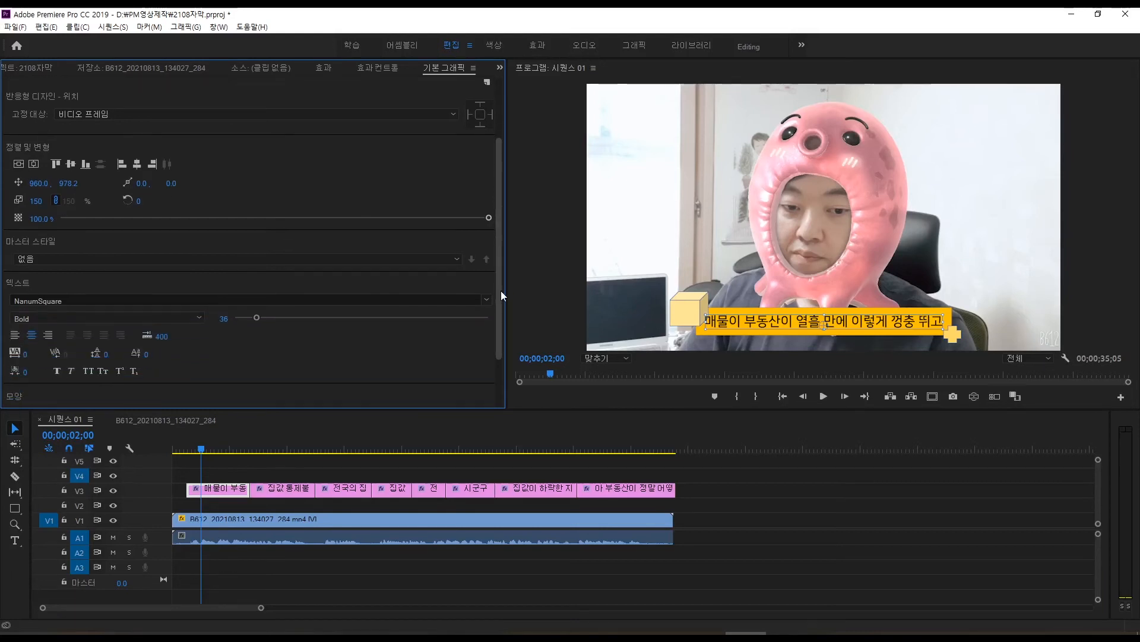
{"action": "left_click", "coordinate": [409, 257]}
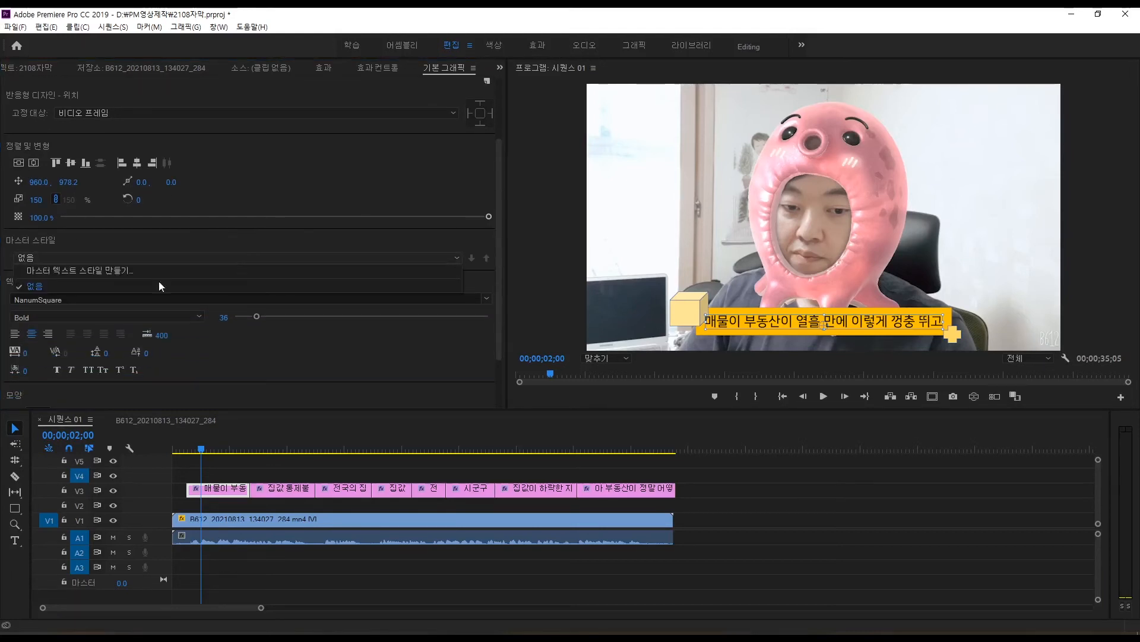
{"action": "left_click", "coordinate": [80, 271]}
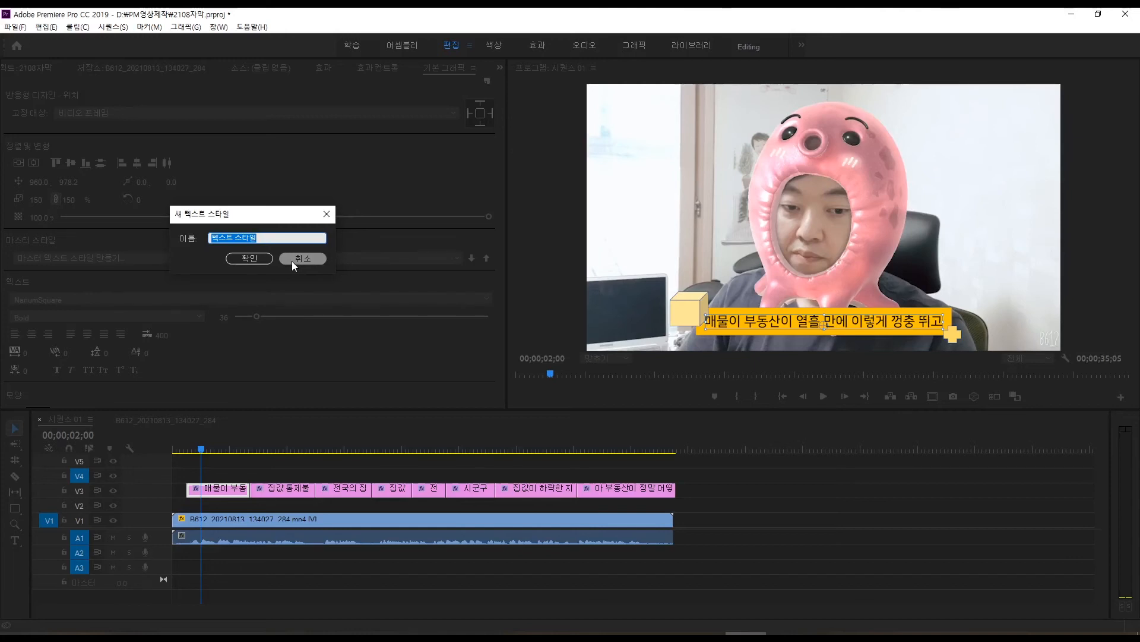
{"action": "type", "text": "부동매물"}
{"action": "key", "text": "Return"}
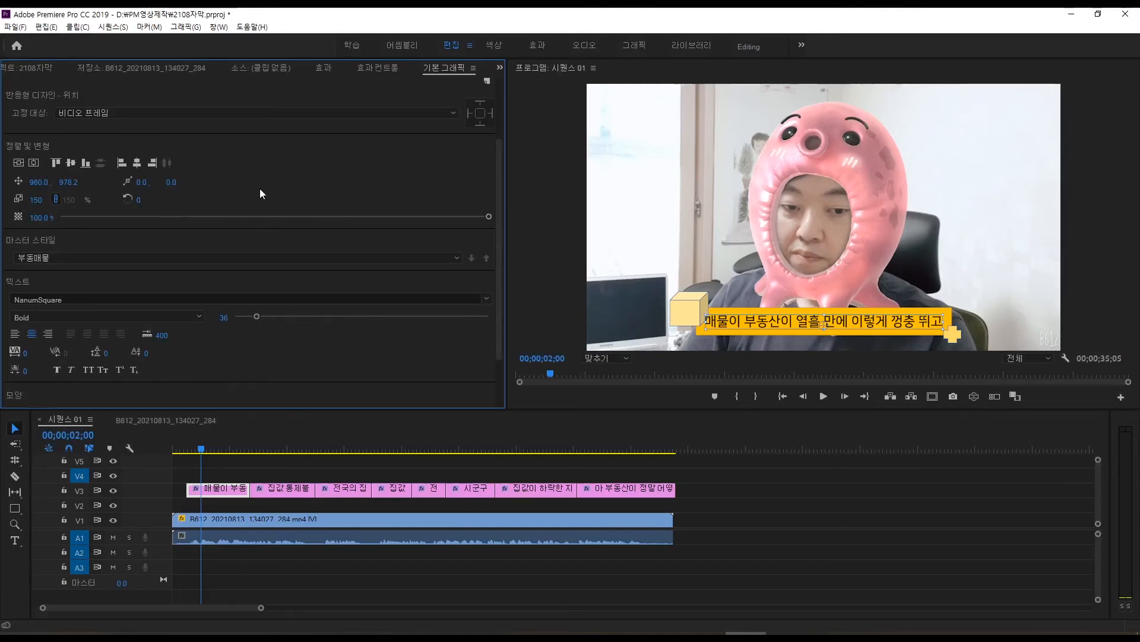
Step: Apply the 부동매물 text style from the B612_20210813_134027_284 bin to all the other subtitle clips on V3
{"action": "left_click", "coordinate": [31, 66]}
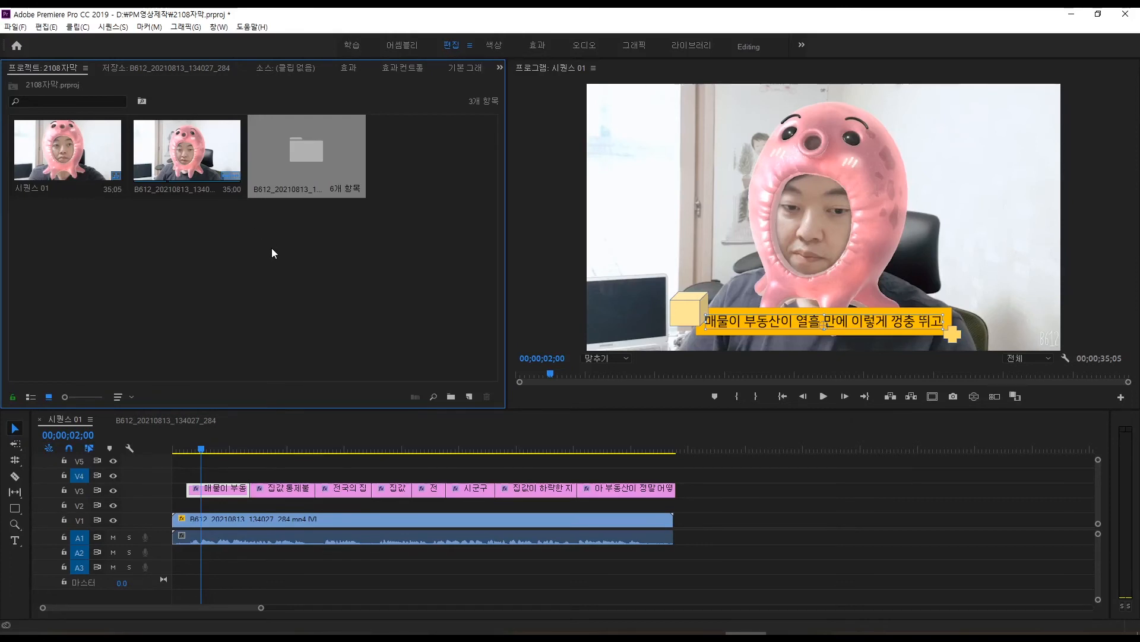
{"action": "double_click", "coordinate": [277, 186]}
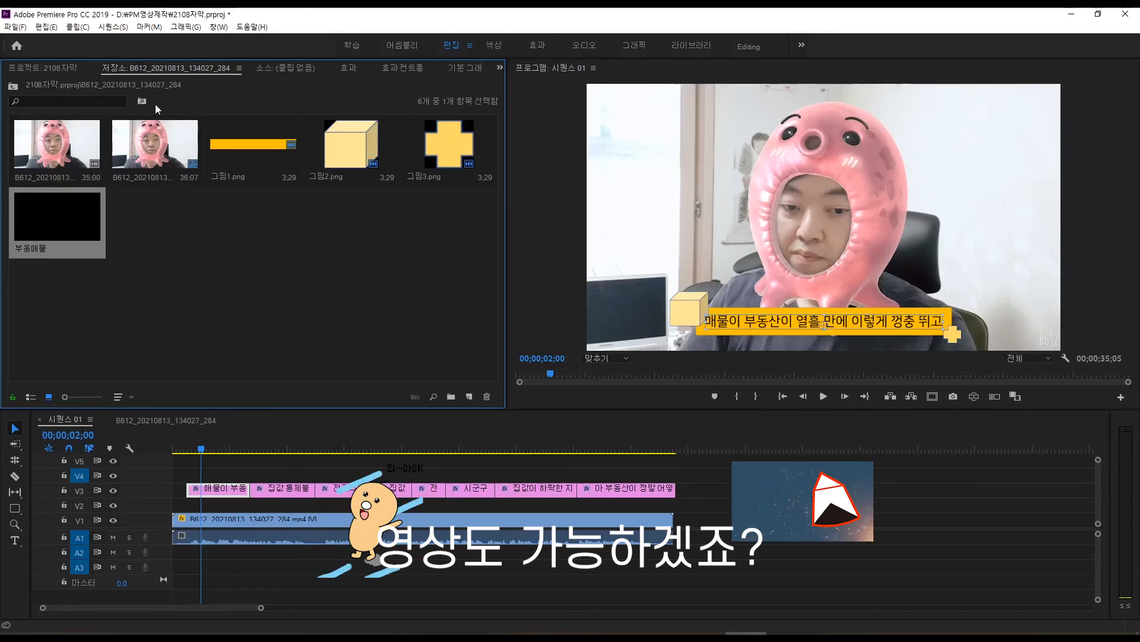
{"action": "left_click", "coordinate": [170, 240]}
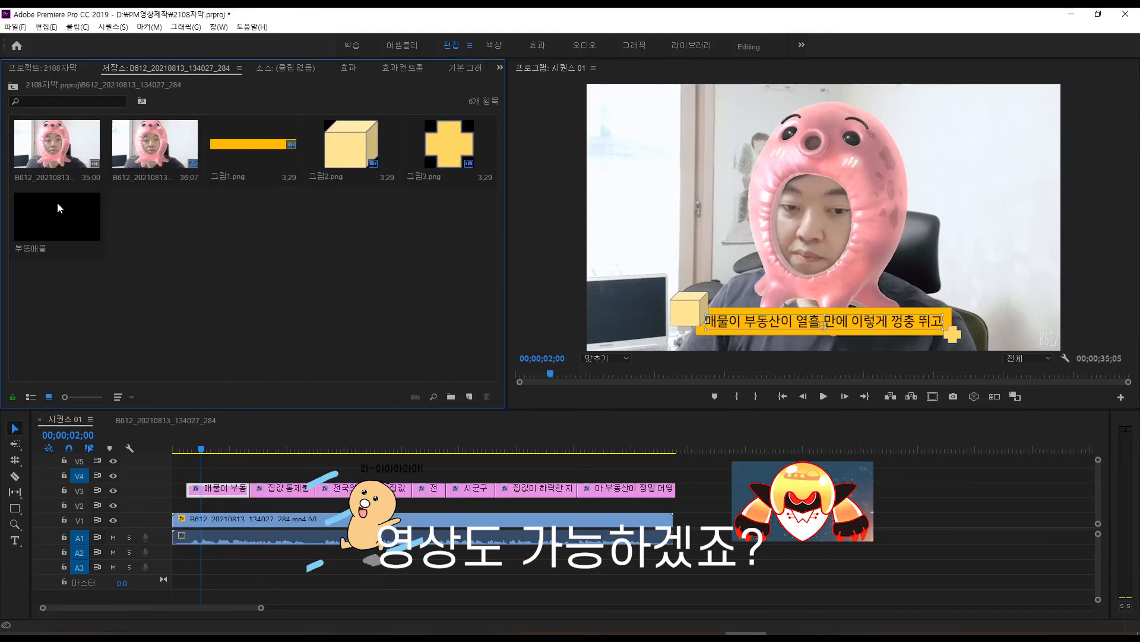
{"action": "left_click", "coordinate": [55, 222]}
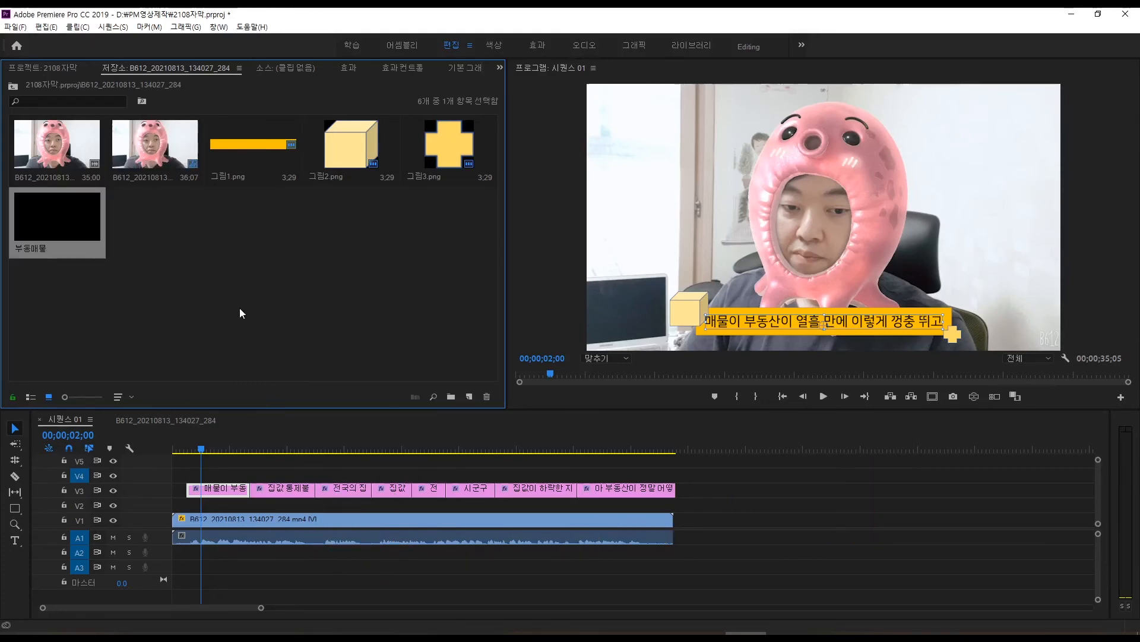
{"action": "left_click", "coordinate": [300, 467]}
{"action": "left_click_drag", "start_coordinate": [300, 466], "coordinate": [676, 497]}
{"action": "left_click", "coordinate": [77, 249]}
{"action": "left_click_drag", "start_coordinate": [236, 362], "coordinate": [278, 488]}
Step: Scrub through the sequence to check the text style on each subtitle clip
{"action": "left_click_drag", "start_coordinate": [351, 451], "coordinate": [606, 453]}
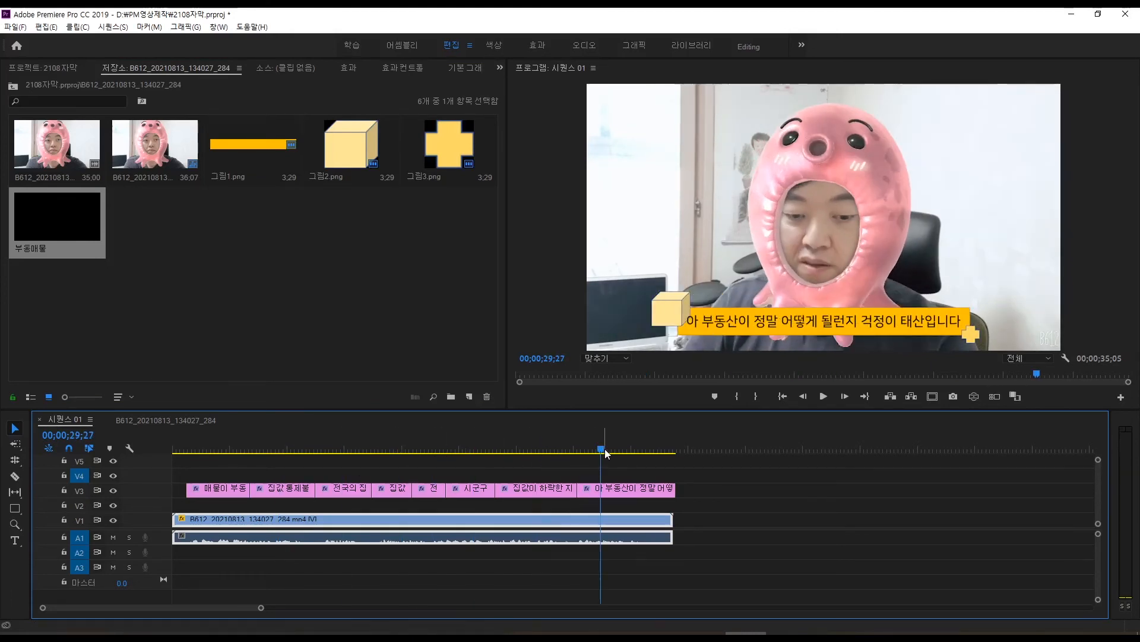
{"action": "left_click_drag", "start_coordinate": [288, 452], "coordinate": [541, 459]}
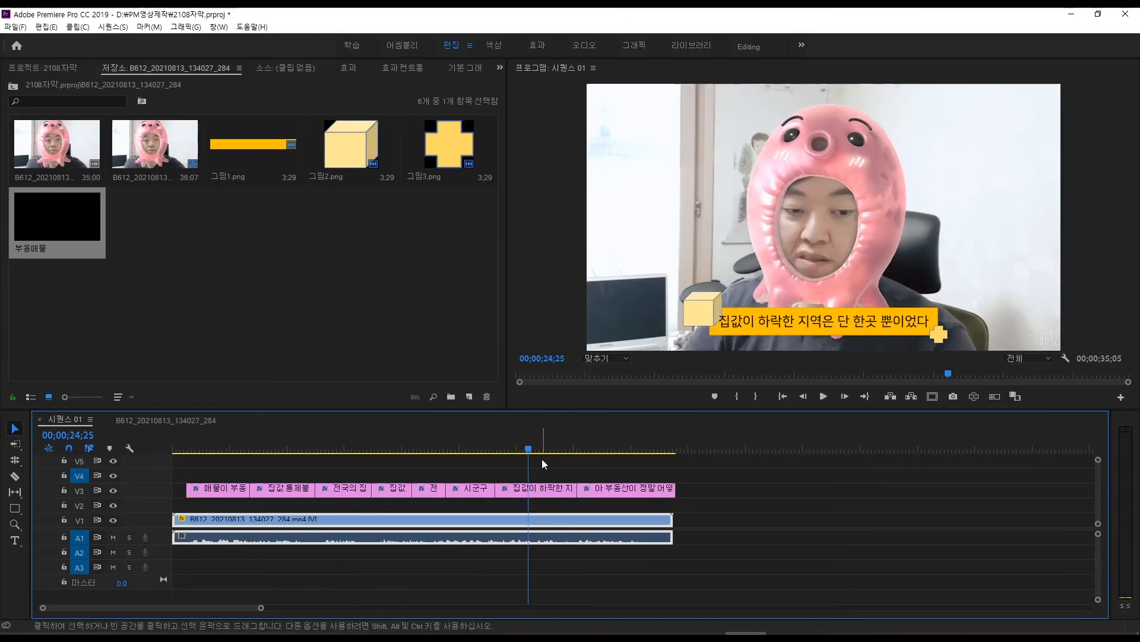
{"action": "left_click", "coordinate": [605, 447]}
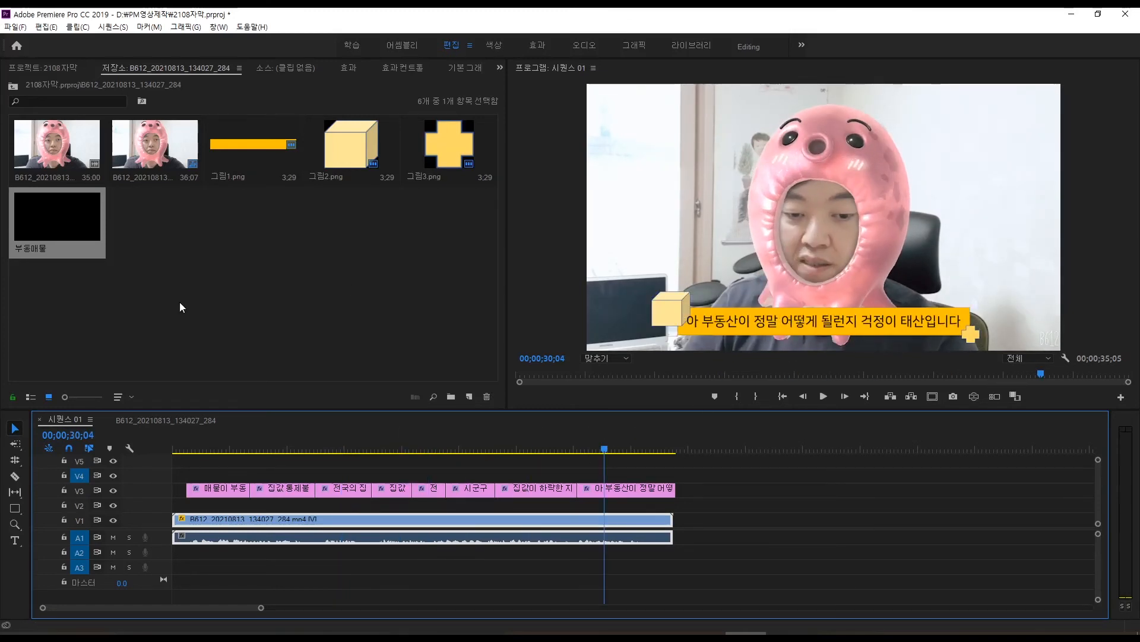
{"action": "left_click_drag", "start_coordinate": [245, 449], "coordinate": [543, 462]}
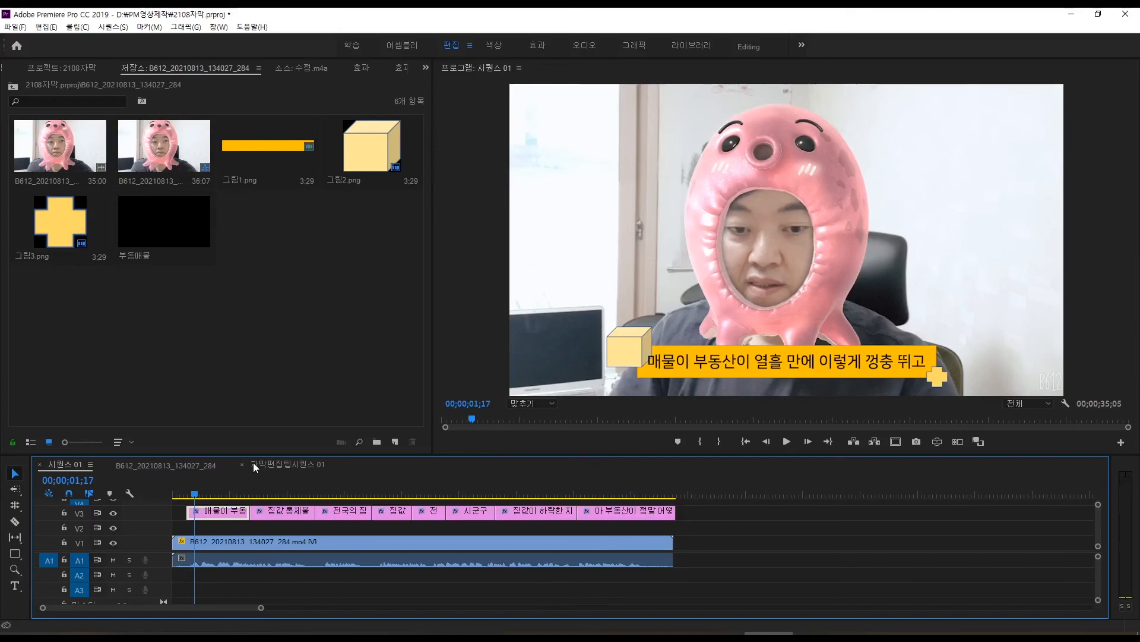
Step: Start exporting the first subtitle clip as a motion graphics template, with the D:\mogrt\일반자막바 folder as its local destination
{"action": "right_click", "coordinate": [220, 512]}
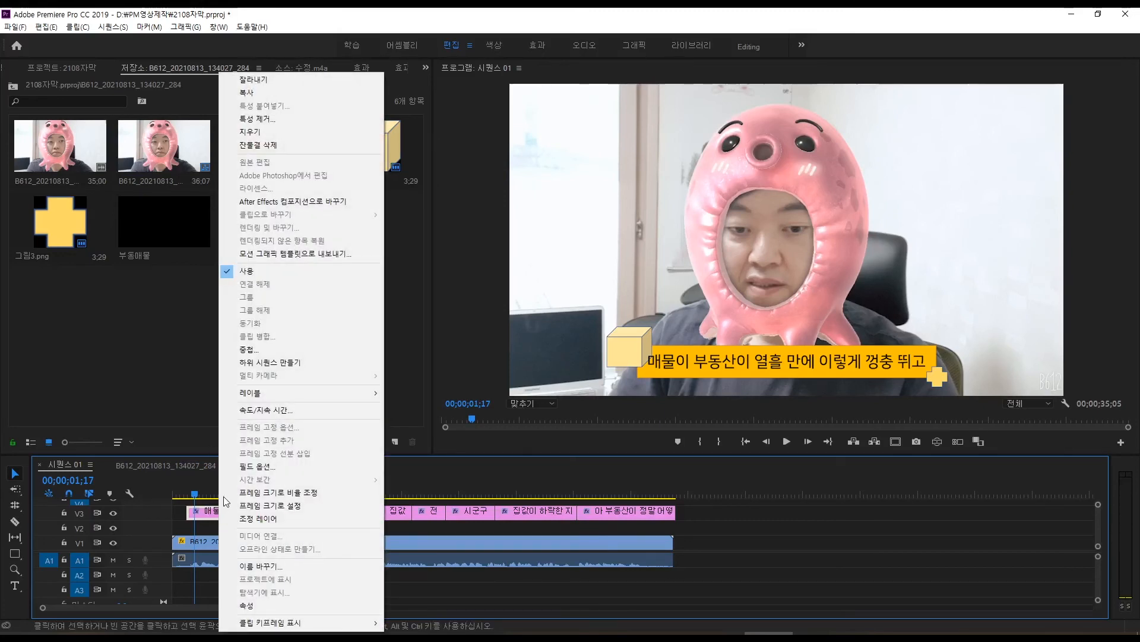
{"action": "left_click", "coordinate": [280, 254]}
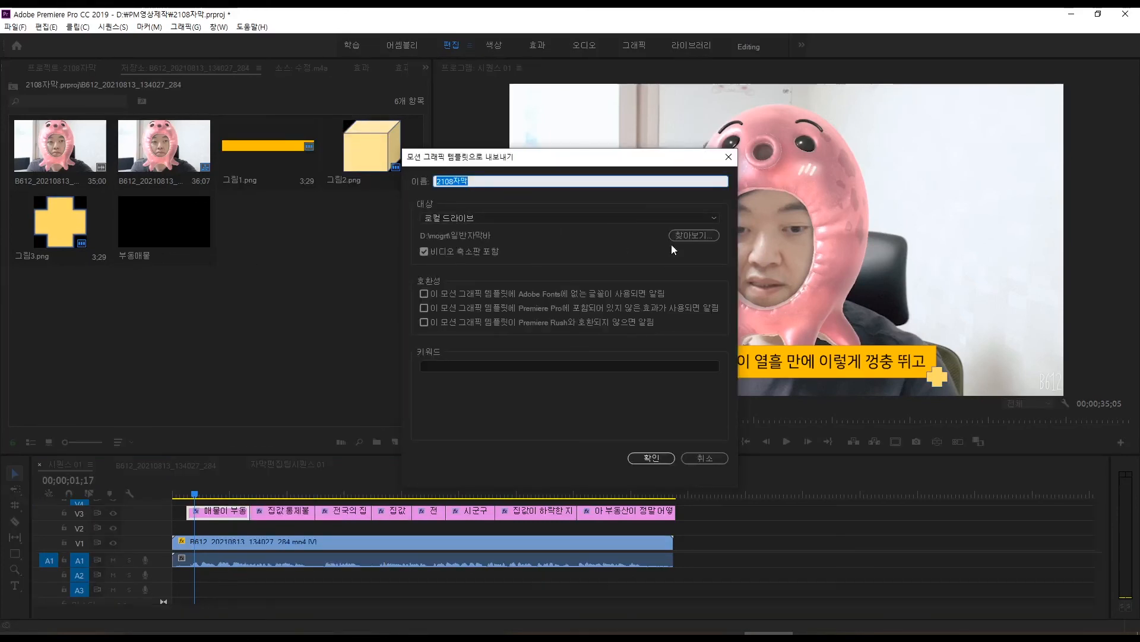
{"action": "left_click", "coordinate": [697, 235]}
{"action": "left_click", "coordinate": [592, 108]}
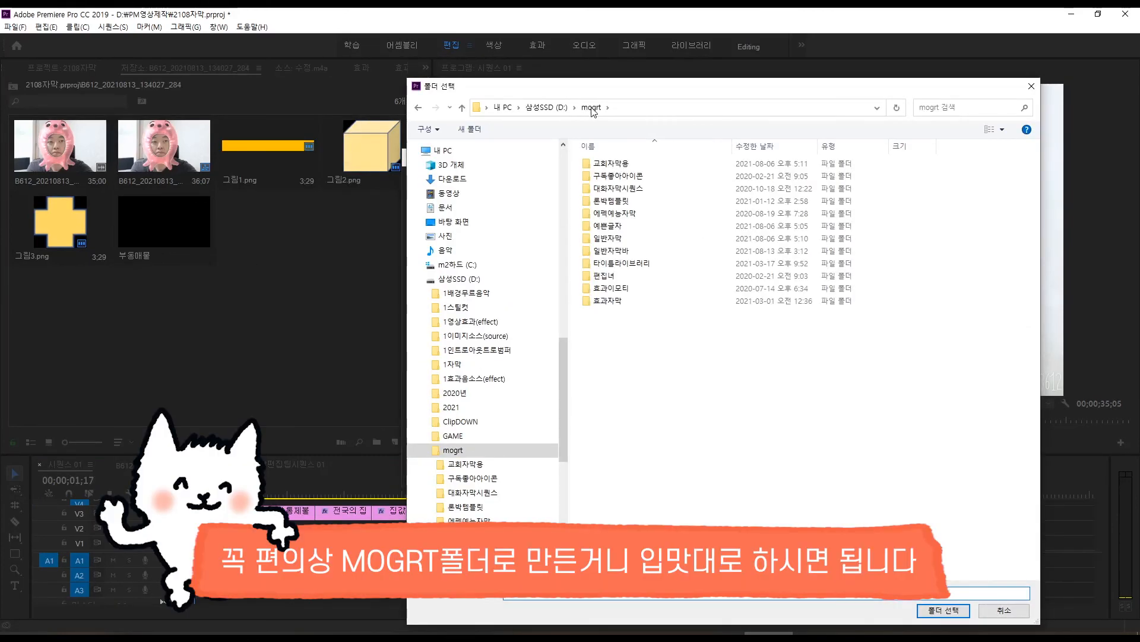
{"action": "left_click_drag", "start_coordinate": [636, 92], "coordinate": [566, 89]}
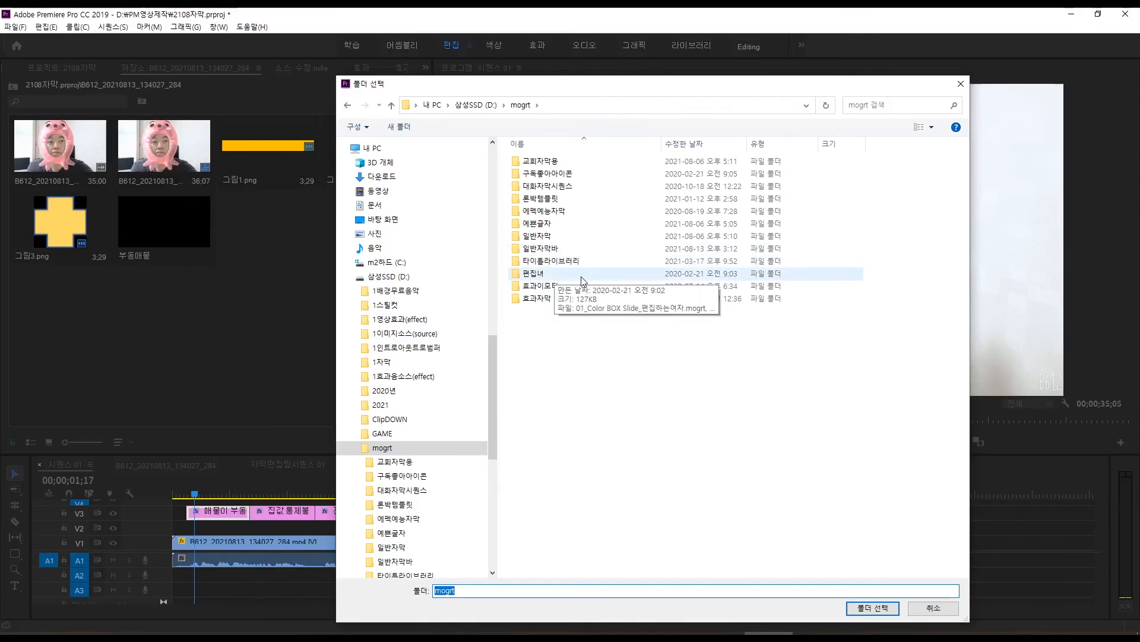
{"action": "double_click", "coordinate": [552, 249]}
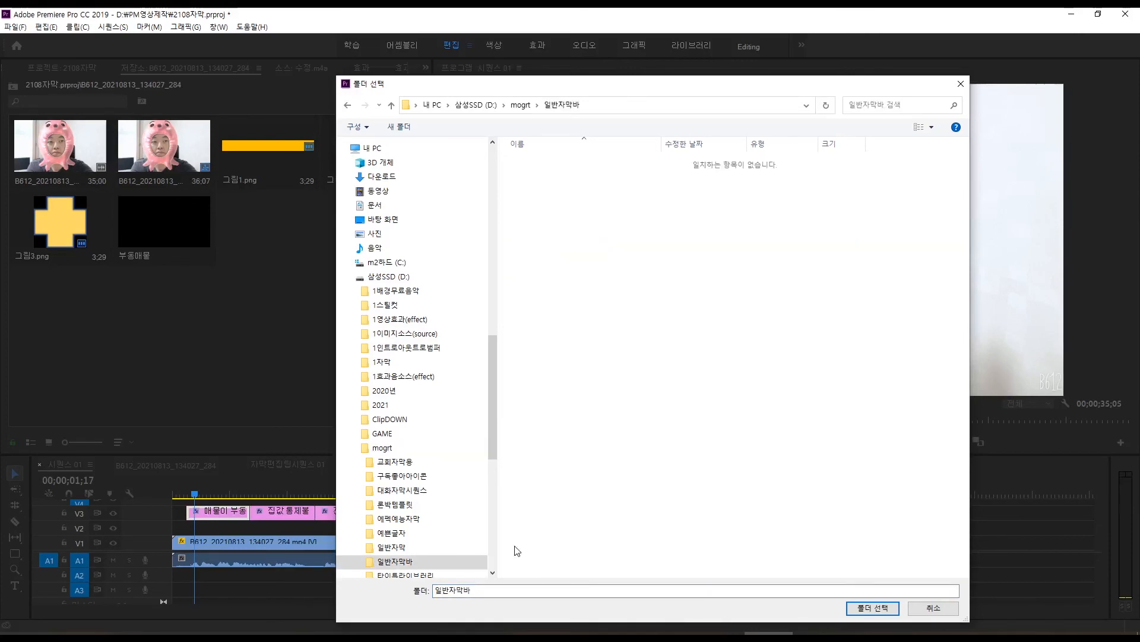
{"action": "left_click", "coordinate": [872, 607]}
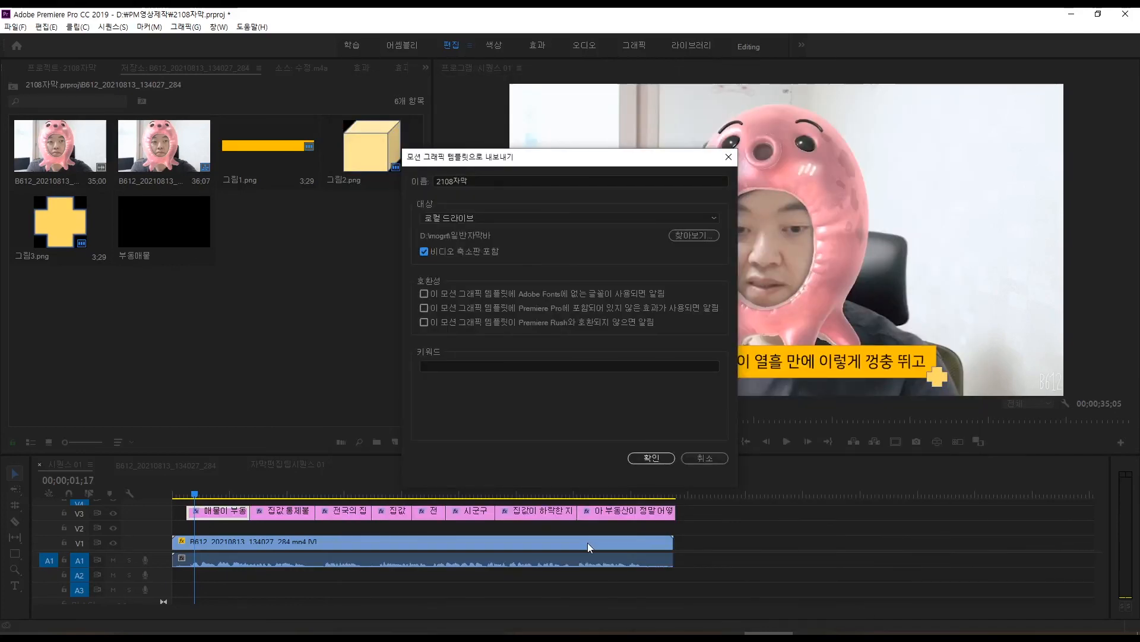
Step: Name the motion graphics template 박스사각 and export it
{"action": "left_click", "coordinate": [476, 180]}
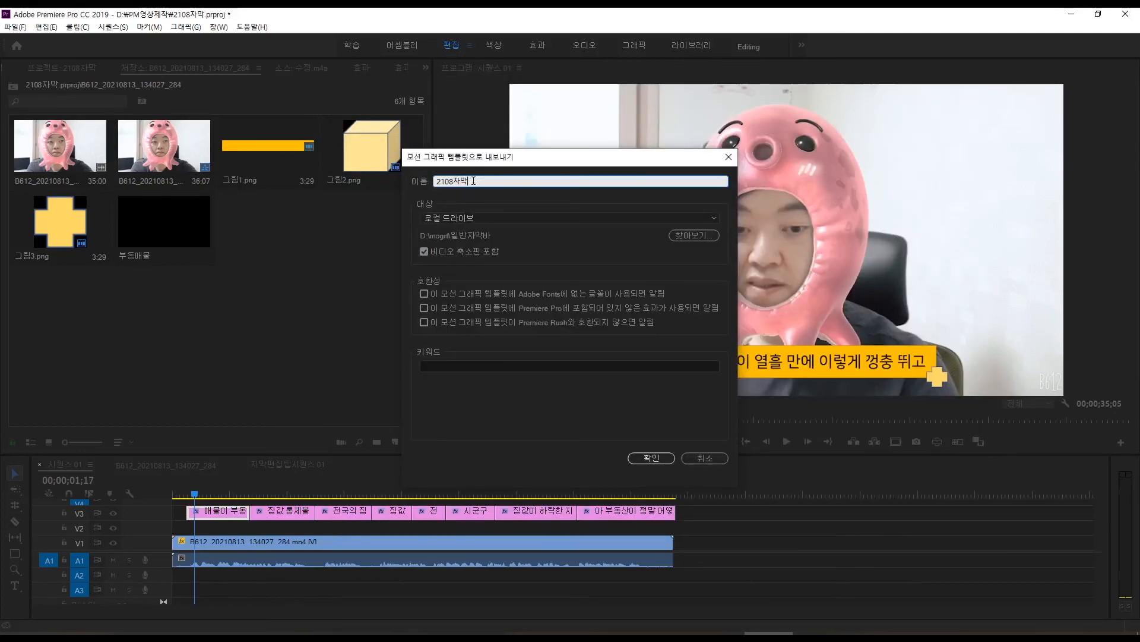
{"action": "key", "text": "BackSpace"}
{"action": "key", "text": "BackSpace"}
{"action": "type", "text": "QKRtmtkrkr"}
{"action": "left_click", "coordinate": [661, 459]}
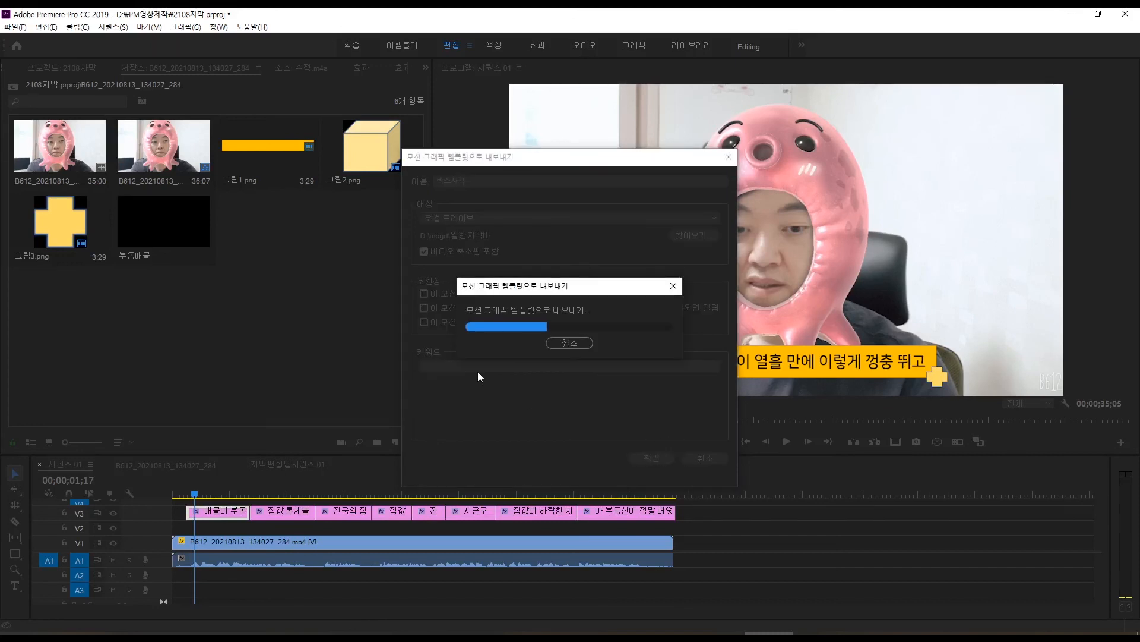
Step: Limit the local templates to the 일반자막바 folder and place the 박스사각 template in the sequence after the last subtitle clip
{"action": "key", "text": "End"}
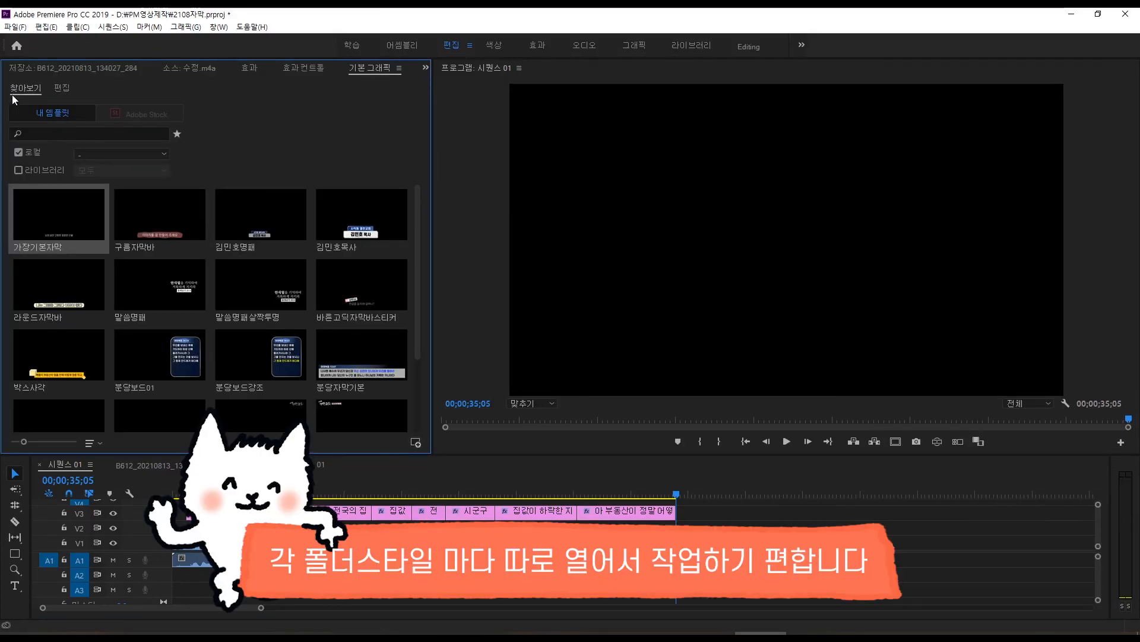
{"action": "left_click", "coordinate": [127, 154]}
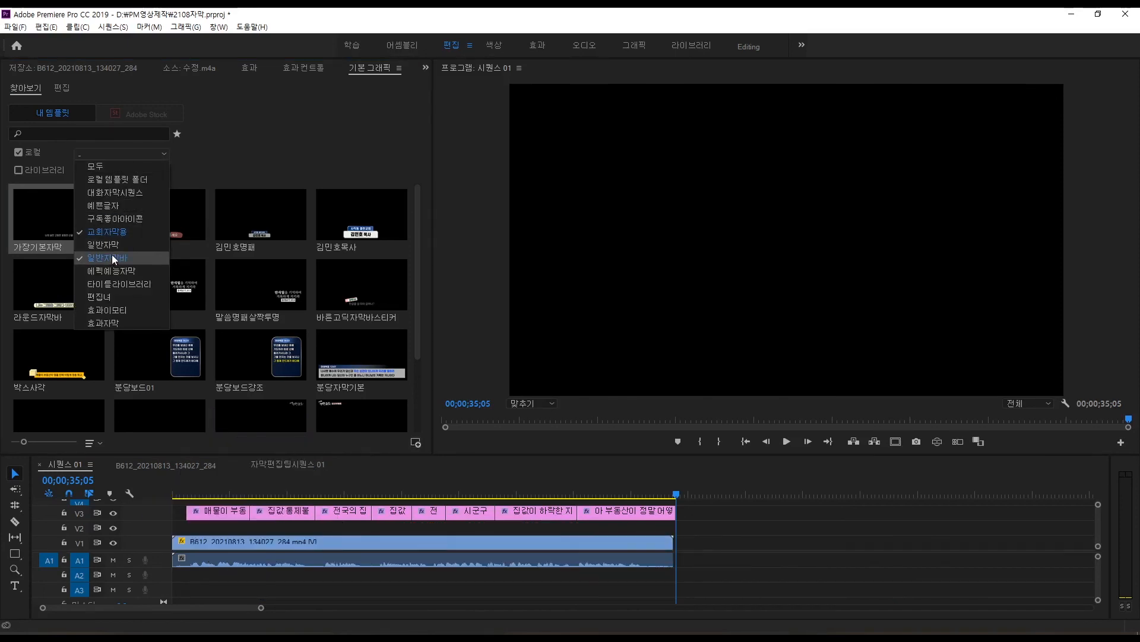
{"action": "left_click", "coordinate": [120, 233]}
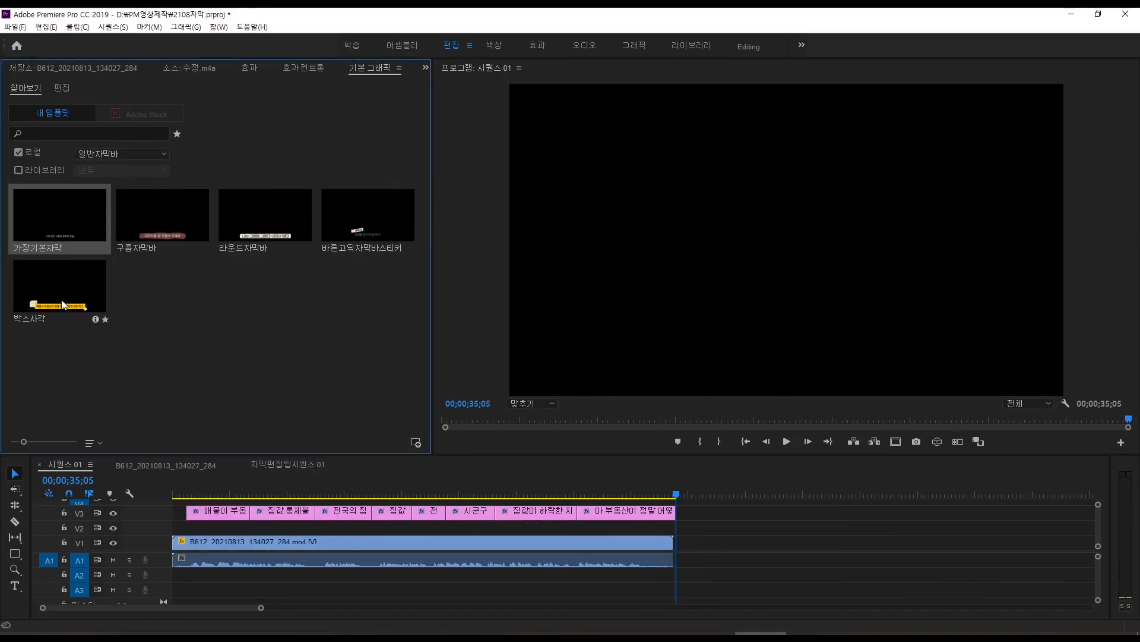
{"action": "left_click_drag", "start_coordinate": [102, 308], "coordinate": [705, 494]}
{"action": "left_click", "coordinate": [725, 529]}
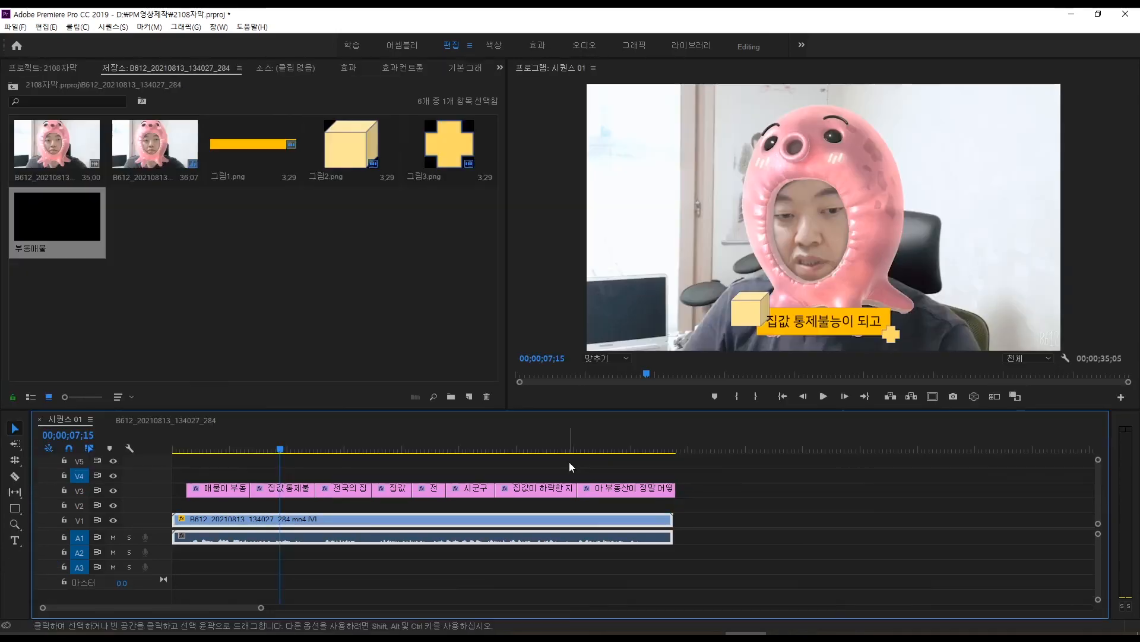